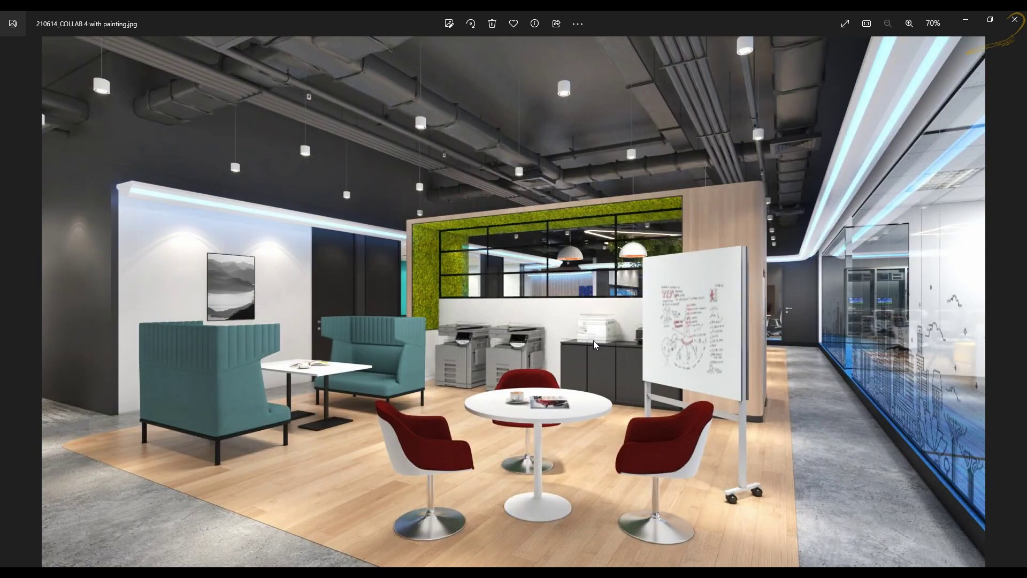
# Step: Examine the printed glass wall in the COLLAB 4 render, and advance to the WET PANTRY & TOWNHALL render
pyautogui.scroll(6, 934, 351)
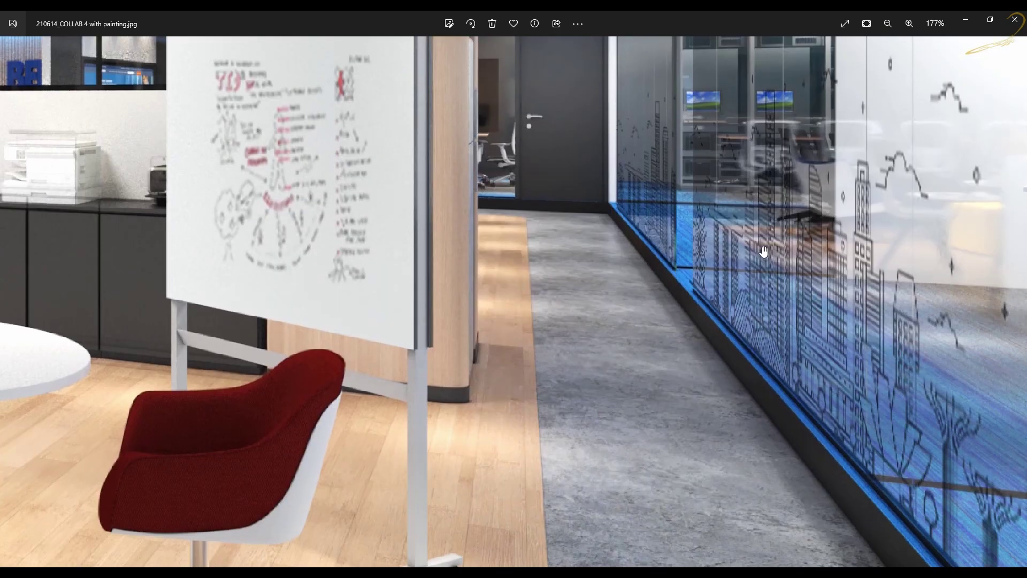
pyautogui.scroll(-6, 760, 252)
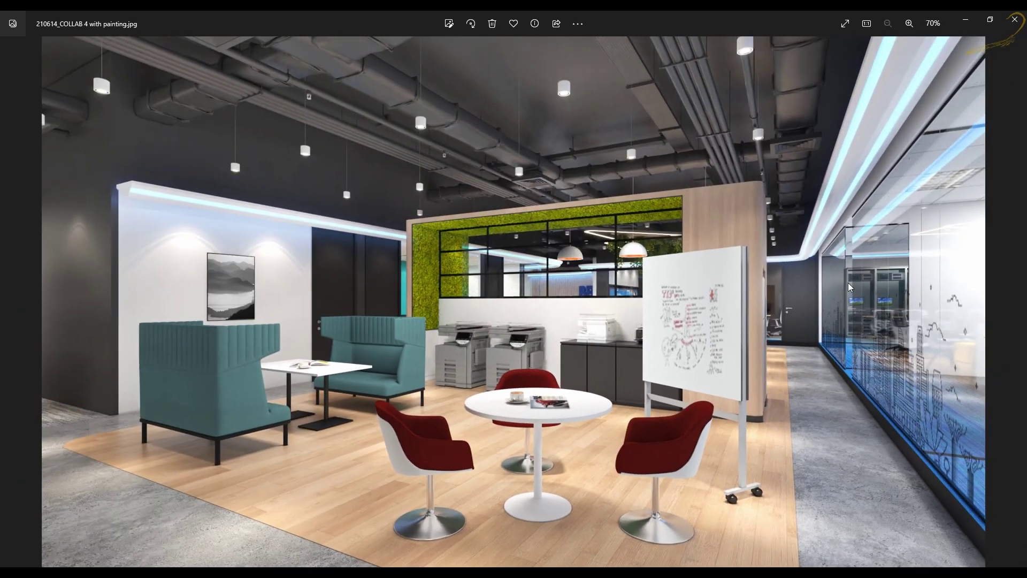
pyautogui.press('Right')
pyautogui.press('Right')
pyautogui.press('Right')
pyautogui.press('Right')
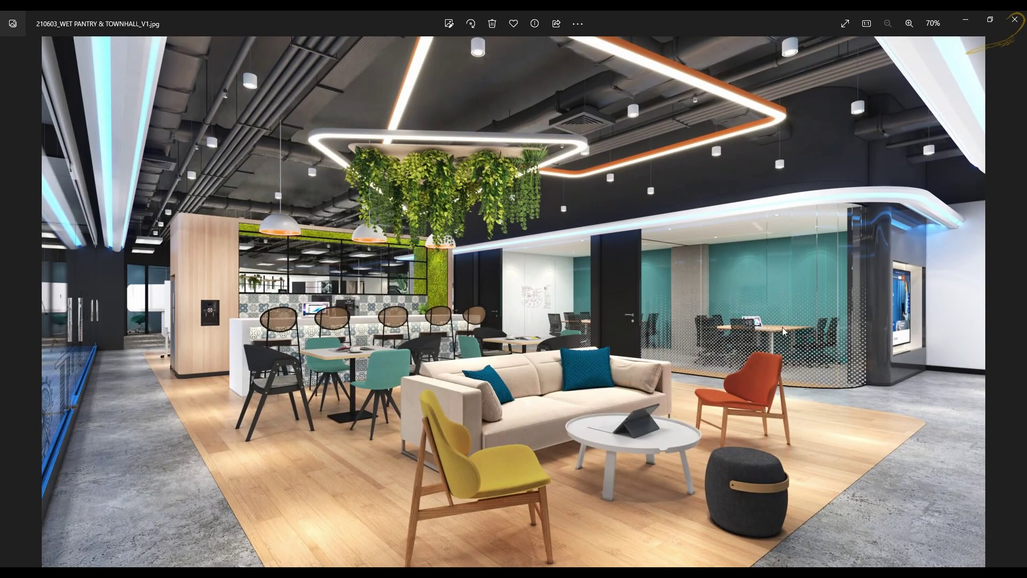
# Step: Inspect the meeting-room glass film and the corridor's printed glass wall in the WET PANTRY & TOWNHALL render
pyautogui.scroll(6, 808, 354)
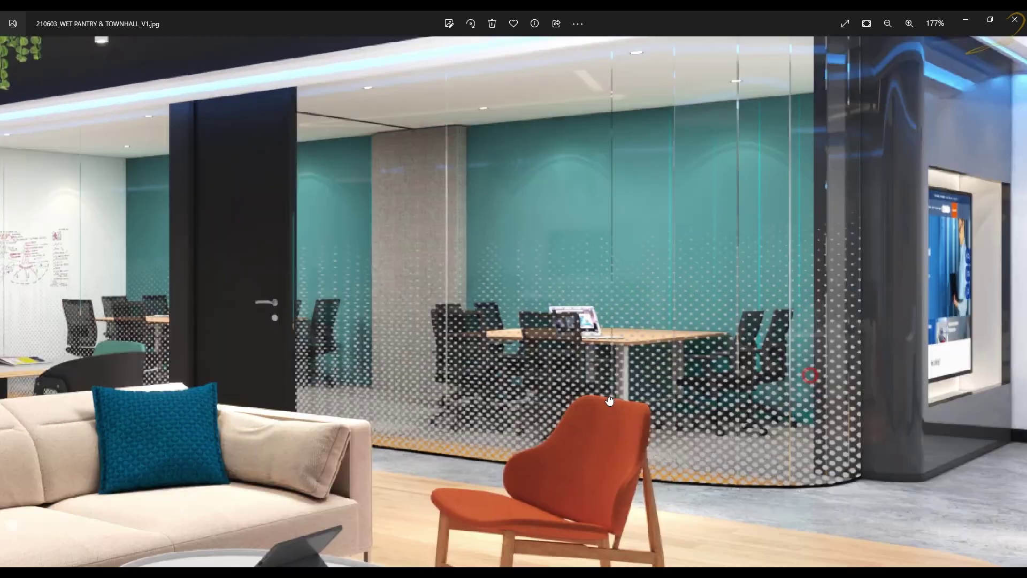
pyautogui.moveTo(610, 401); pyautogui.dragTo(543, 412)
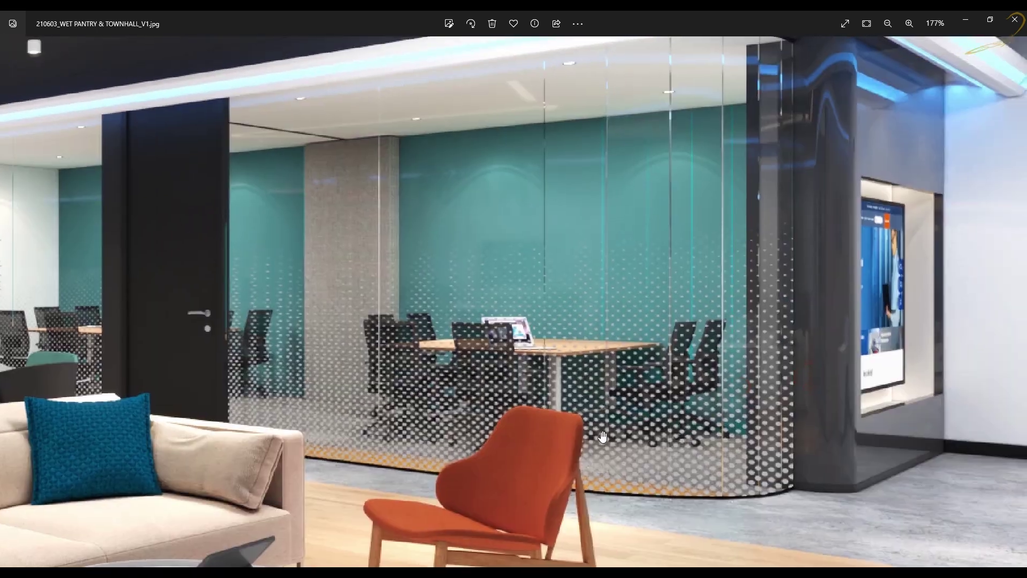
pyautogui.scroll(-5, 635, 249)
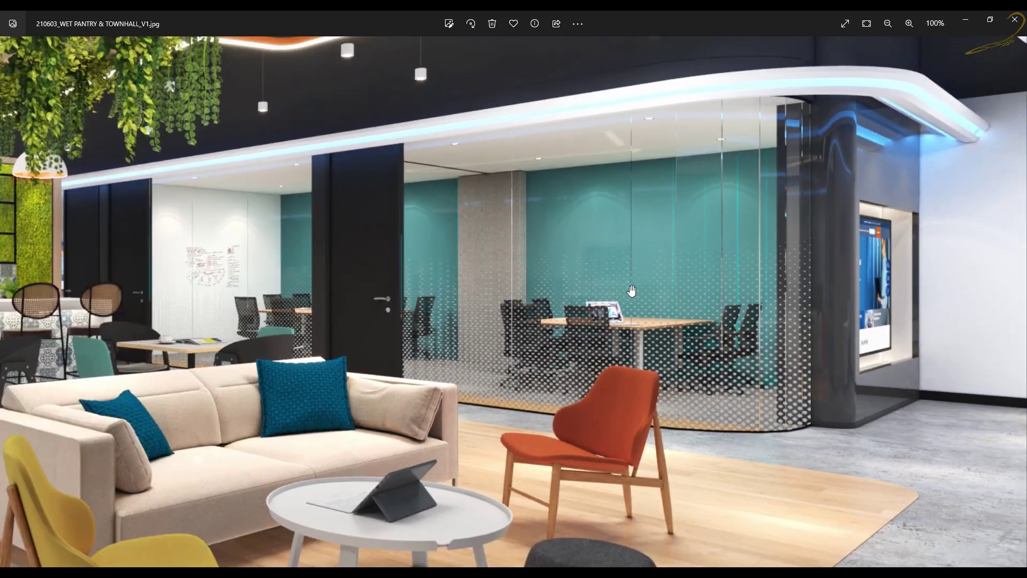
pyautogui.scroll(-2, 670, 318)
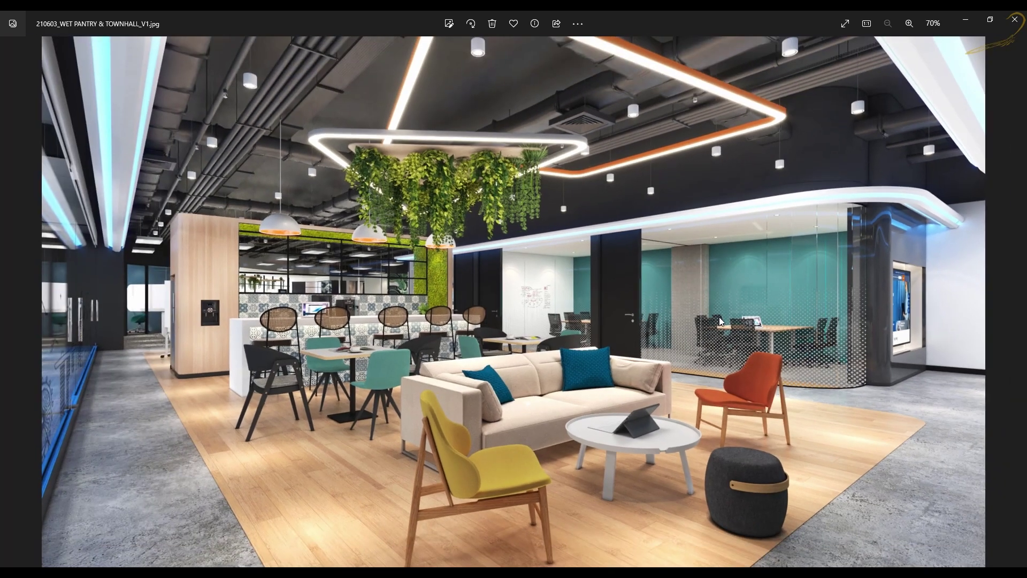
pyautogui.scroll(5, 68, 355)
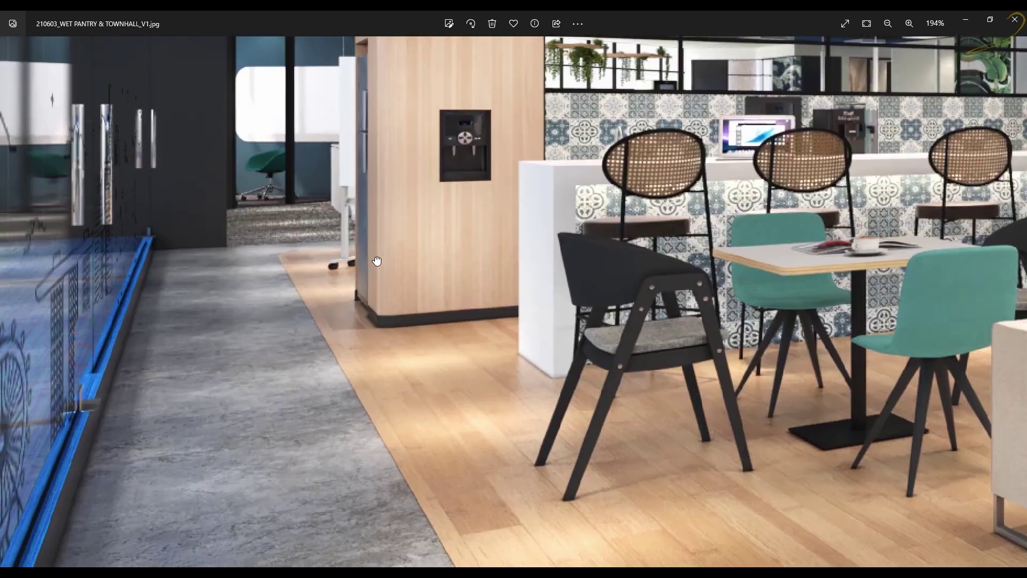
pyautogui.scroll(-6, 102, 350)
# Step: Open the HR ROOM render and inspect the film on its glass partition
pyautogui.press('Right')
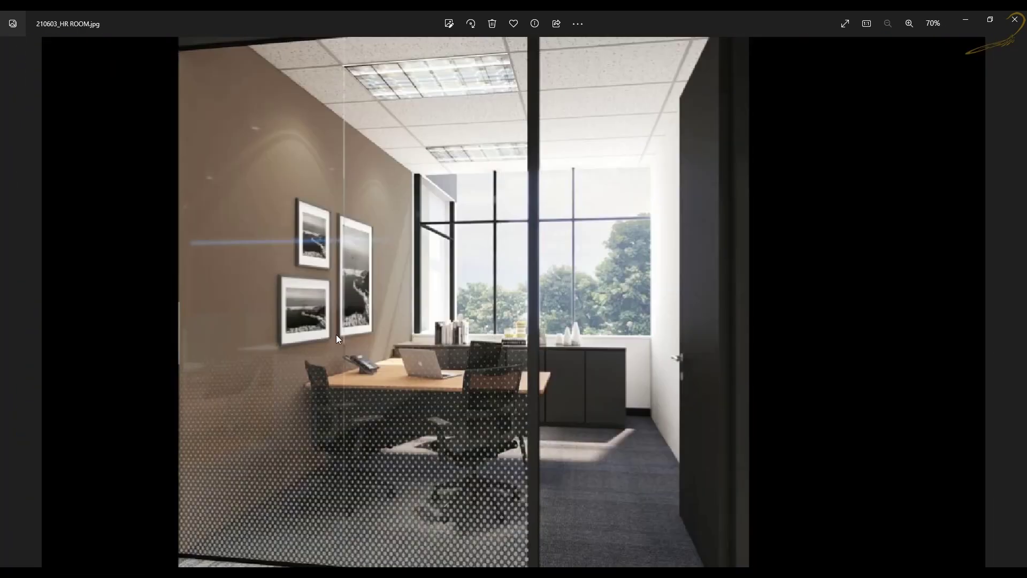
pyautogui.scroll(2, 300, 450)
pyautogui.scroll(-2, 378, 397)
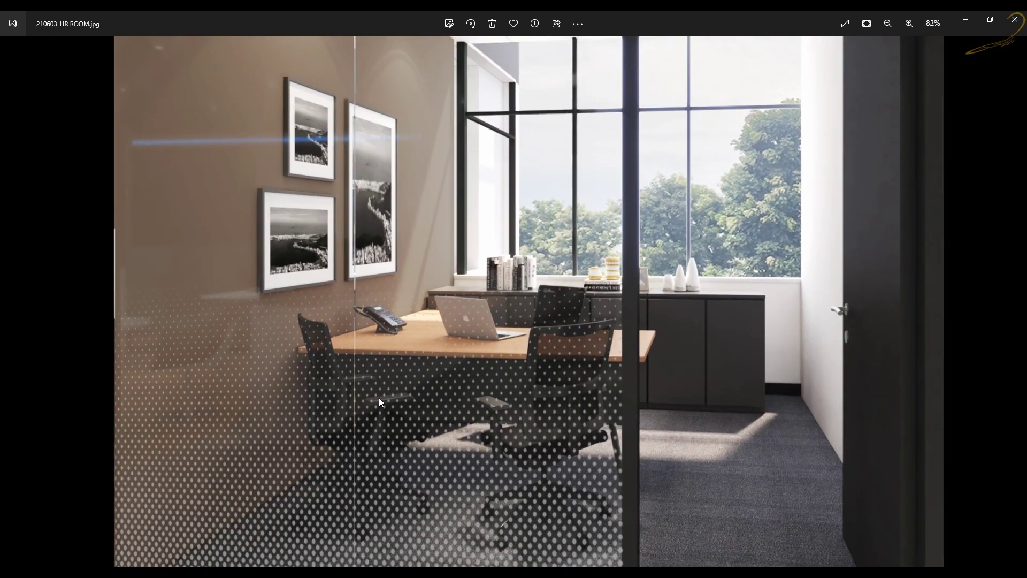
# Step: Open the POC & AE render and examine the glass graphics along the whole length of the meeting-room front
pyautogui.press('Right')
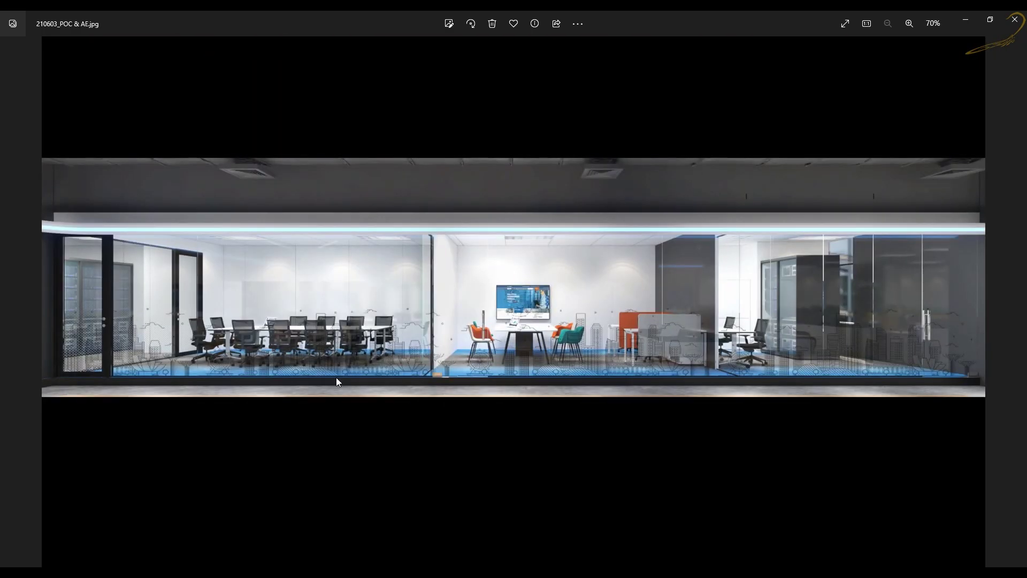
pyautogui.scroll(3, 300, 369)
pyautogui.scroll(4, 313, 351)
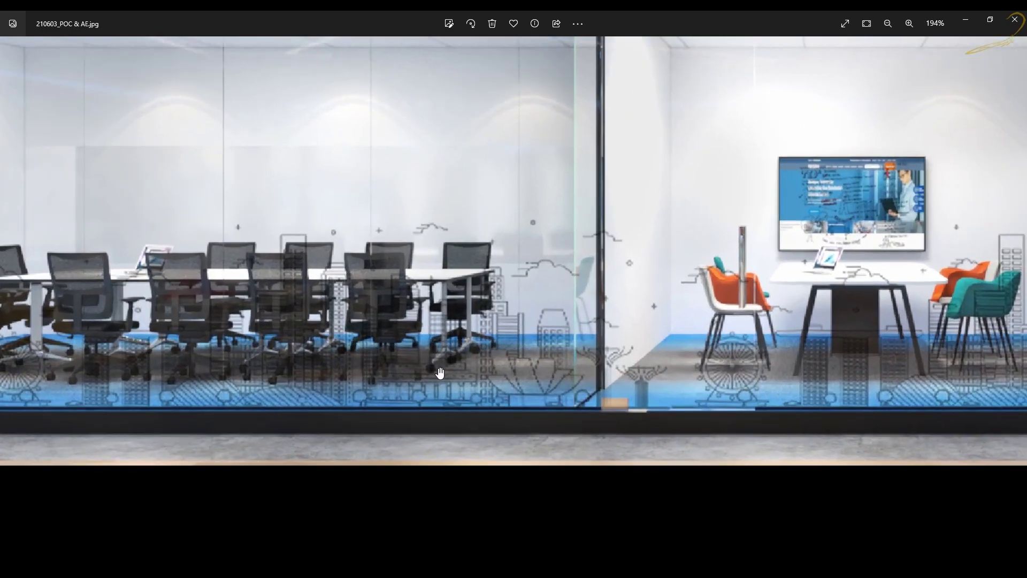
pyautogui.hscroll(-5, 260, 362)
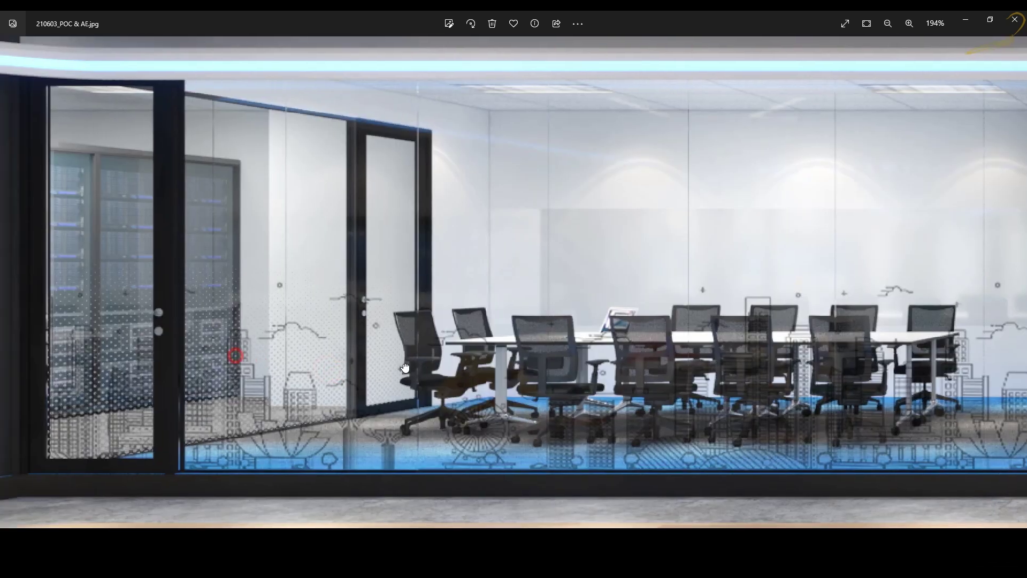
pyautogui.scroll(-3, 260, 361)
pyautogui.scroll(-1, 260, 362)
pyautogui.hscroll(5, 321, 369)
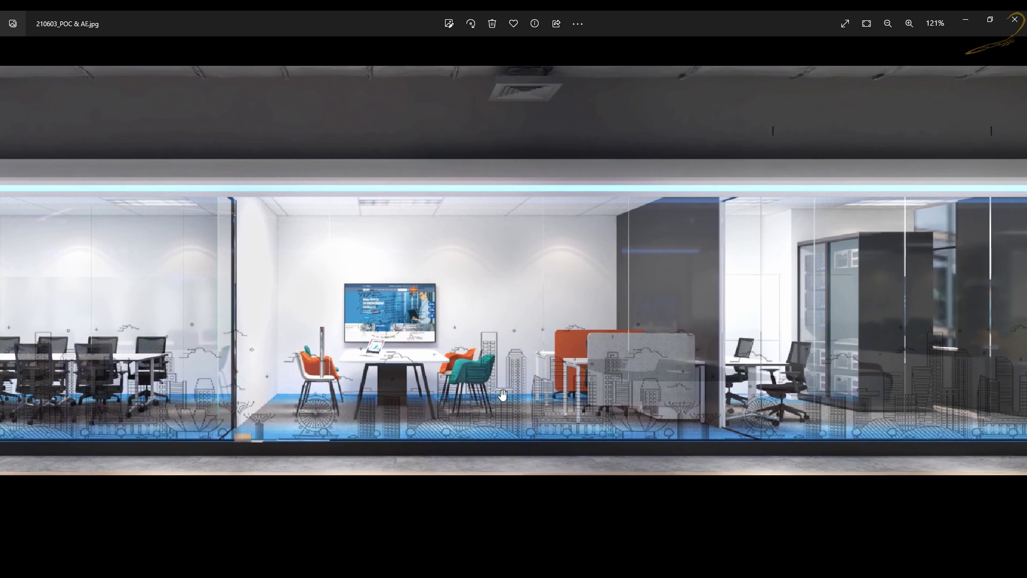
pyautogui.hscroll(3, 700, 414)
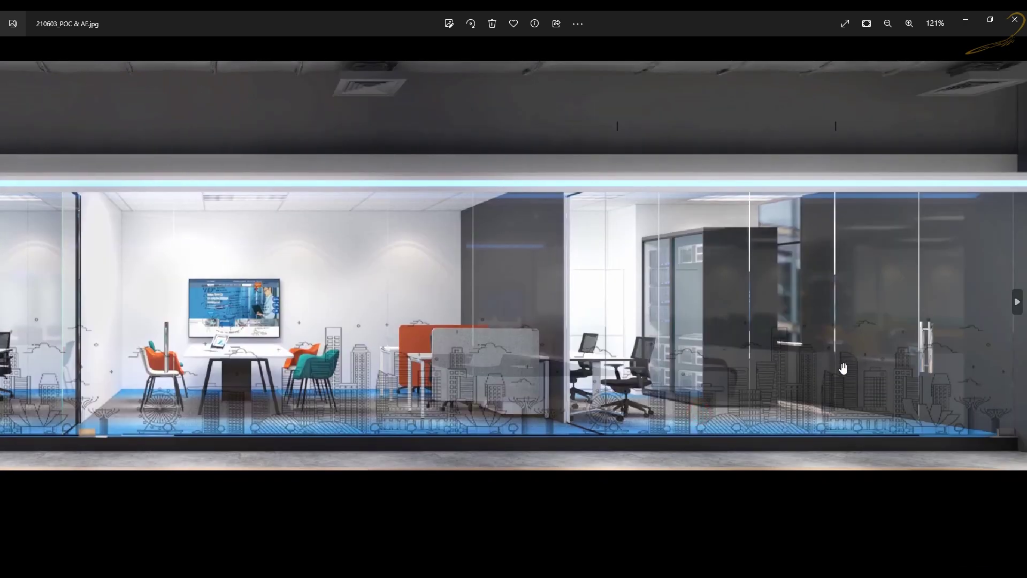
pyautogui.scroll(-3, 723, 370)
# Step: Browse the remaining renders, including COLLAB 1 and the OFFICE views, and examine the glass wall pattern in the BOARDROOM render
pyautogui.press('Right')
pyautogui.press('Right')
pyautogui.press('Right')
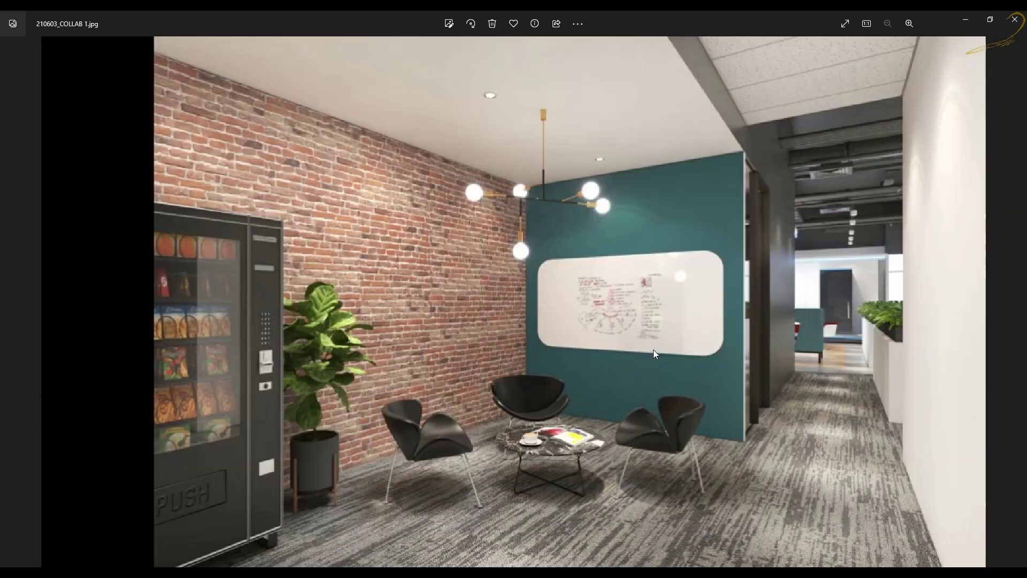
pyautogui.press('Right')
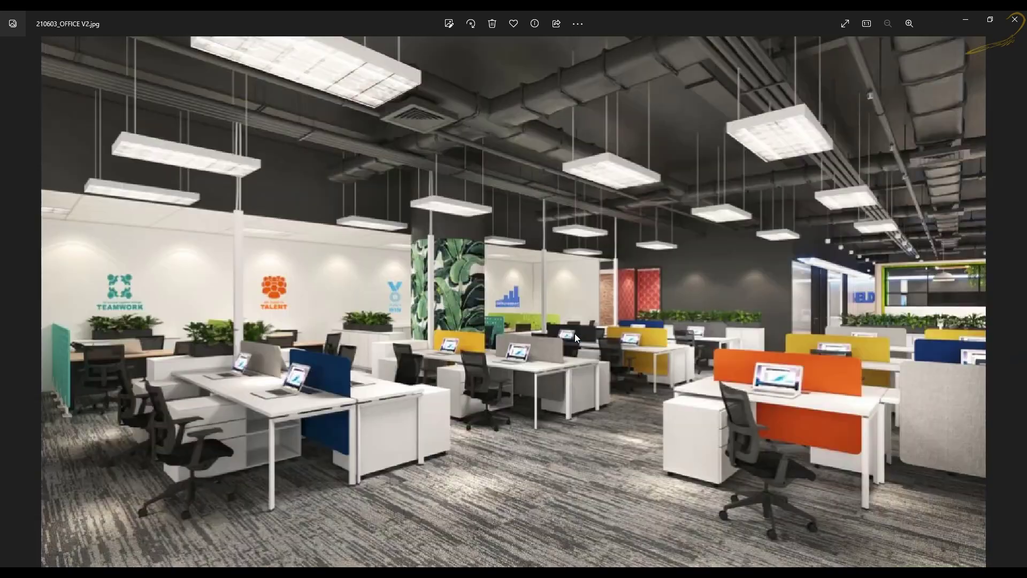
pyautogui.press('Right')
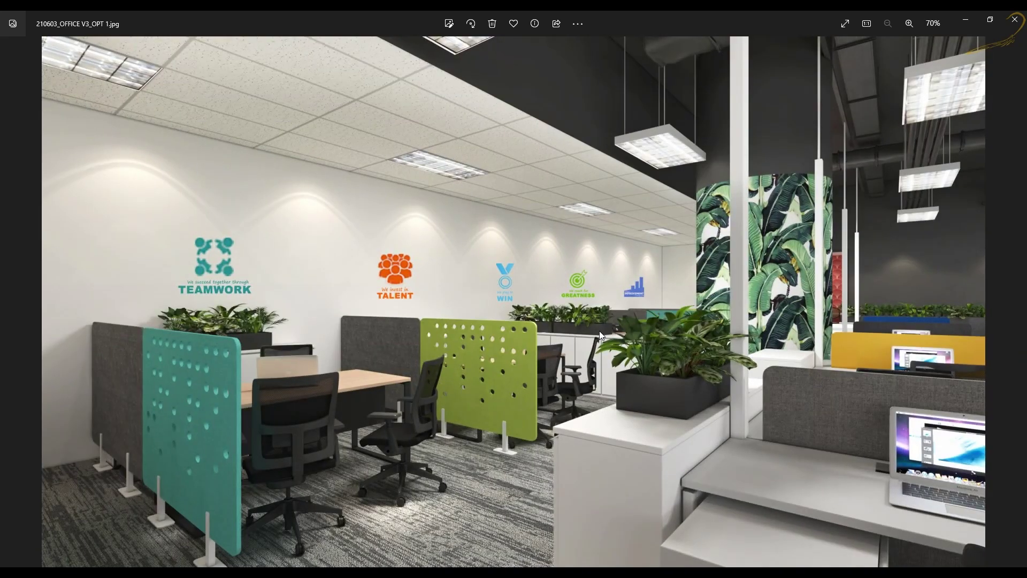
pyautogui.press('Right')
pyautogui.scroll(5, 168, 348)
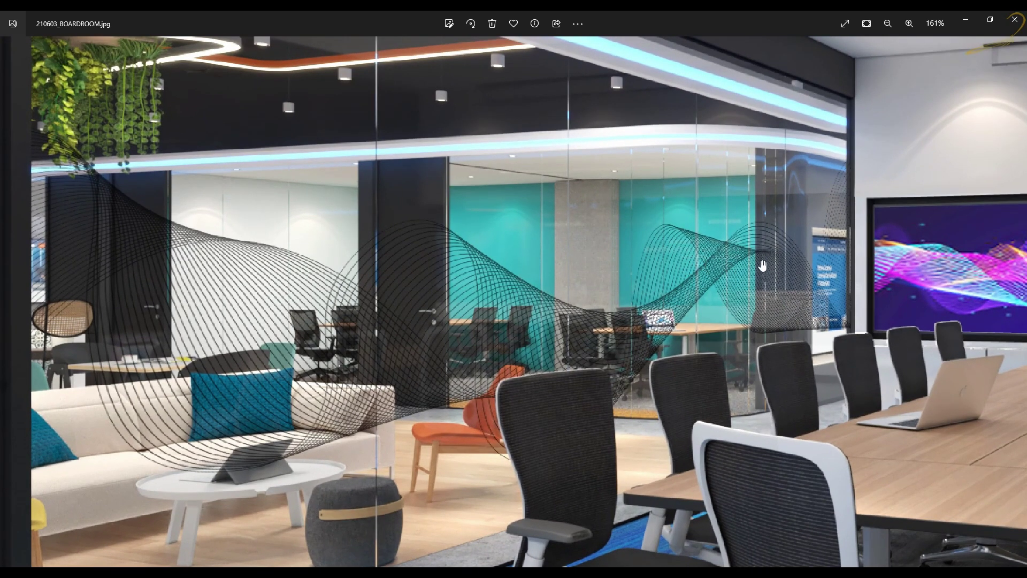
pyautogui.scroll(-5, 590, 345)
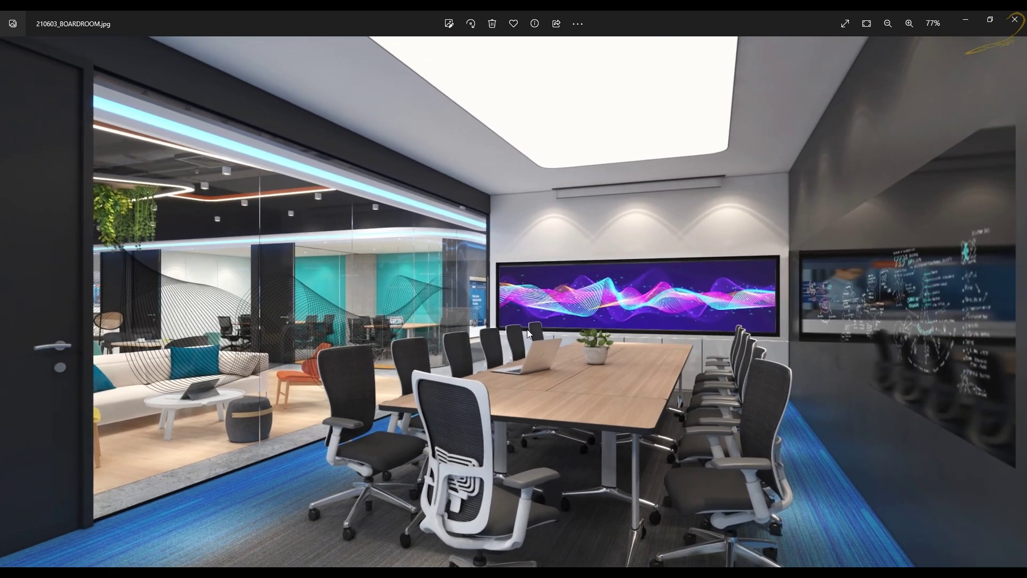
pyautogui.press('Right')
pyautogui.press('Right')
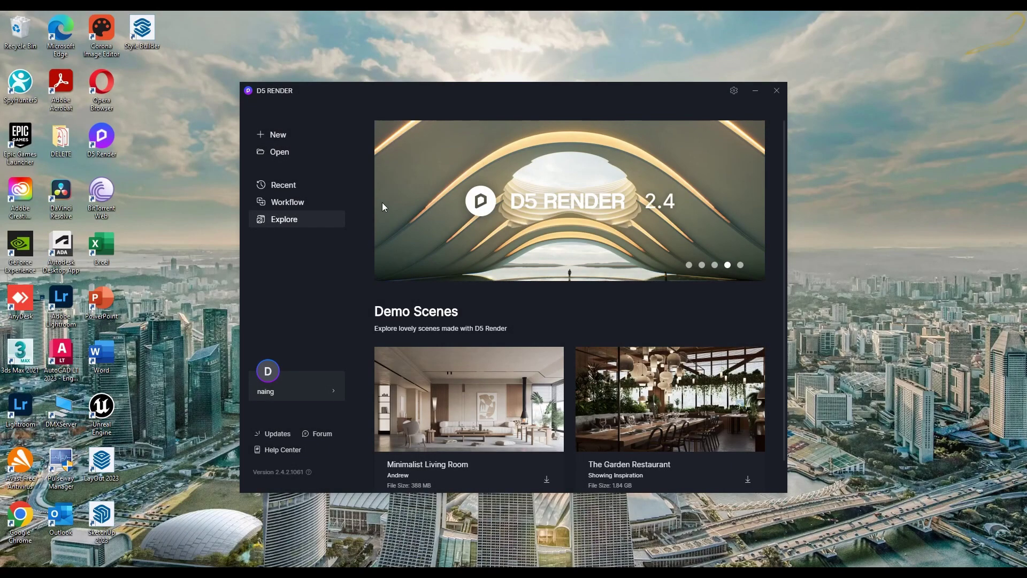
# Step: Switch to D5 Render, create a new project and dismiss the Beginner's Guide
pyautogui.click(280, 137)
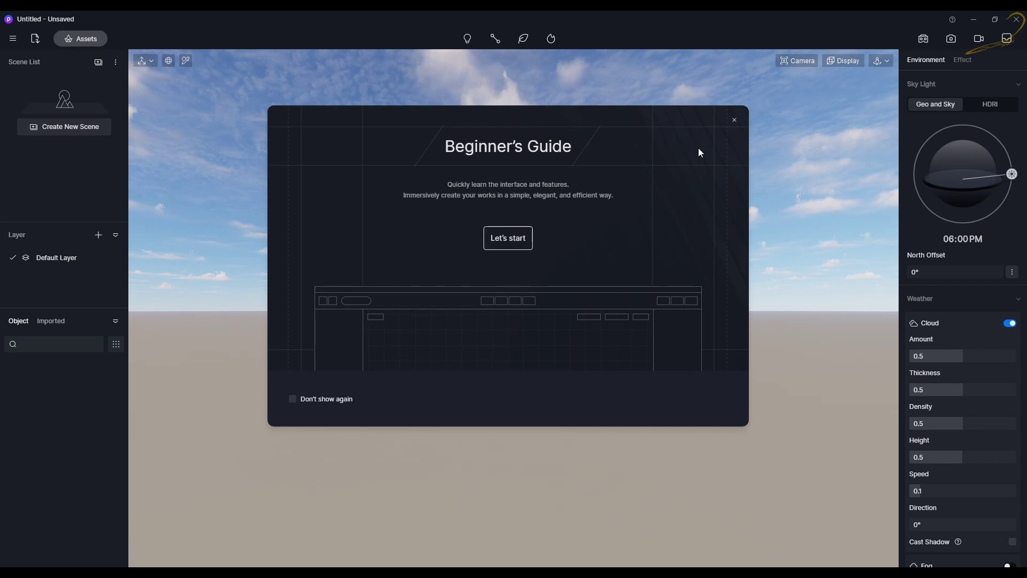
pyautogui.click(734, 119)
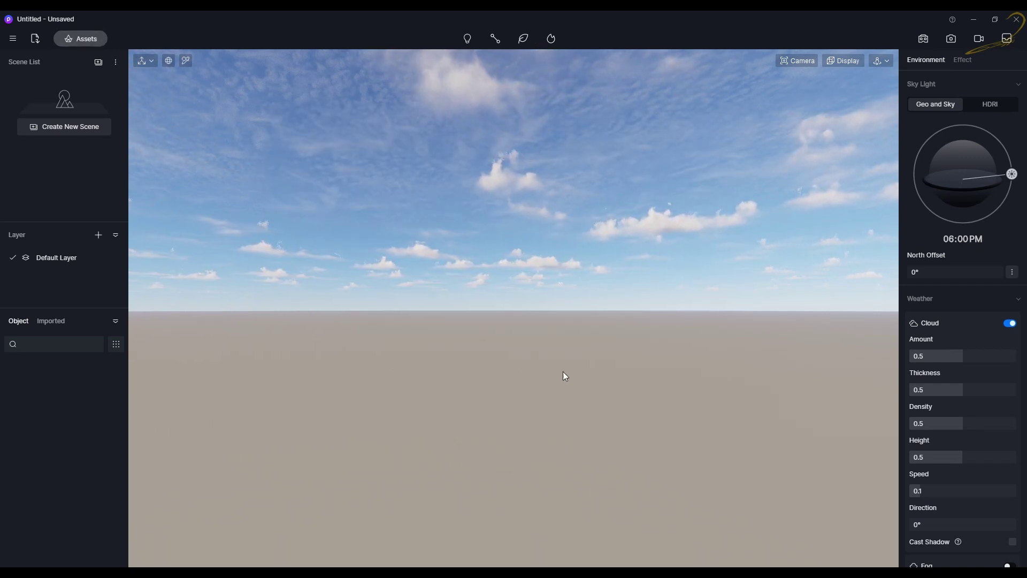
# Step: Place a Plane from the Other category of the online model assets on the ground, and close the asset library
pyautogui.click(83, 39)
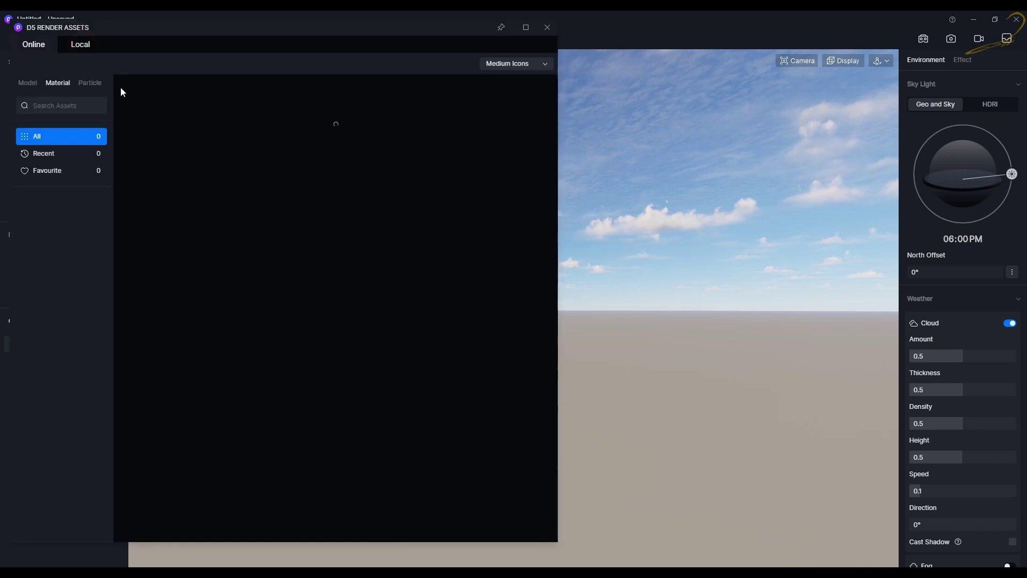
pyautogui.click(24, 84)
pyautogui.click(46, 155)
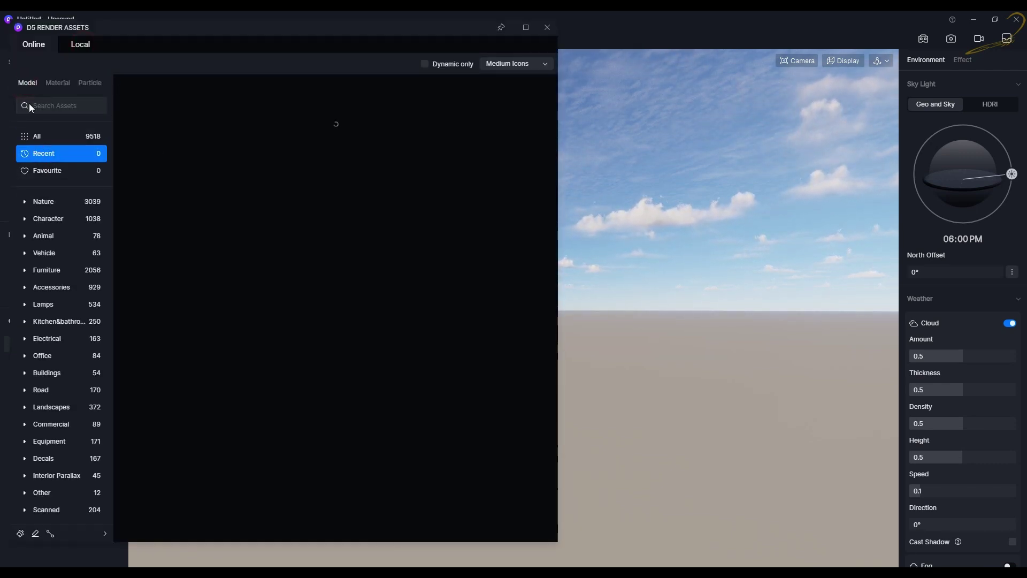
pyautogui.click(24, 86)
pyautogui.click(46, 491)
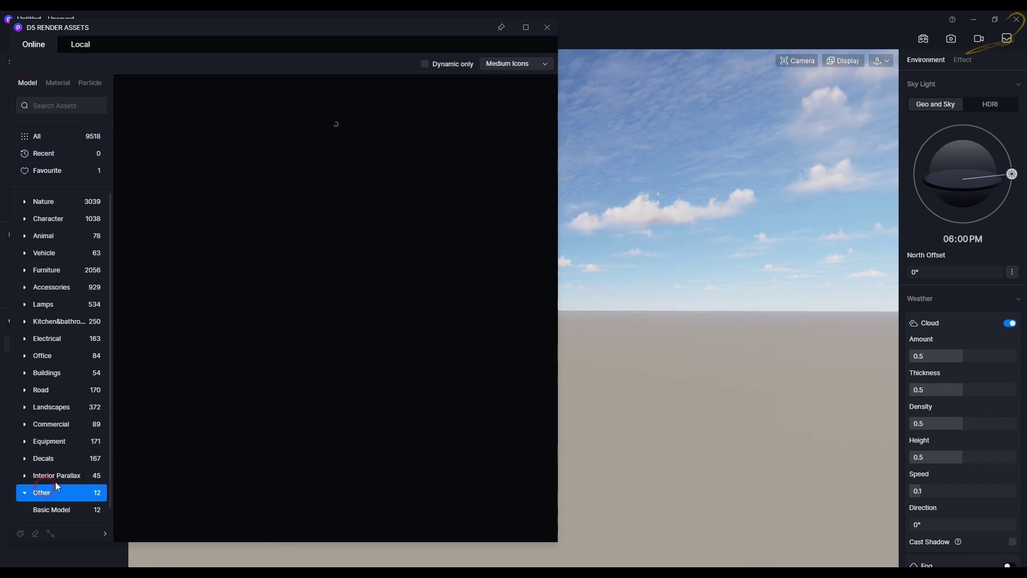
pyautogui.click(182, 165)
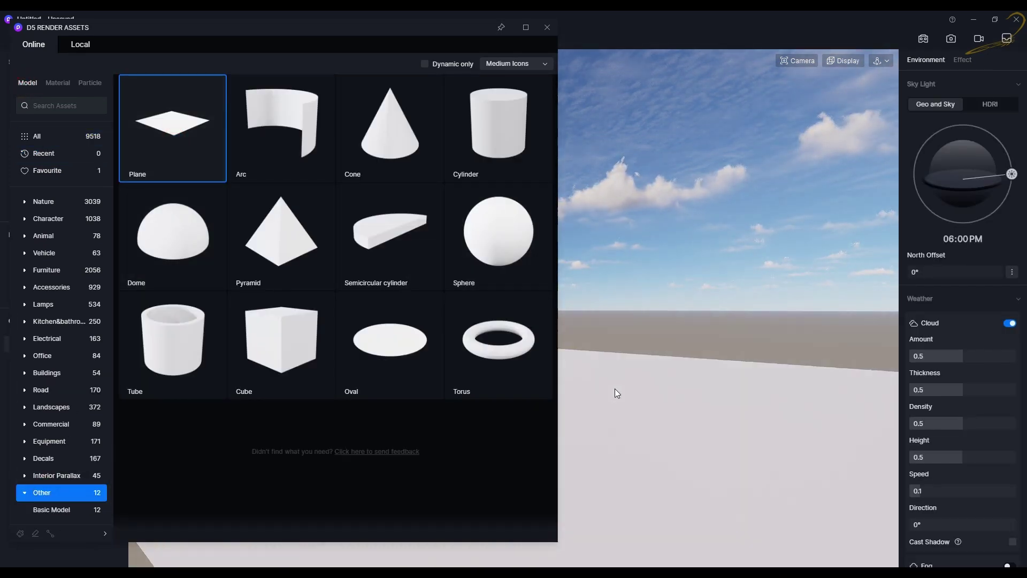
pyautogui.click(618, 393)
pyautogui.click(547, 27)
# Step: Change the camera navigation mode and rotate the plane to 90° about Y so that it stands upright
pyautogui.moveTo(577, 339); pyautogui.dragTo(479, 359, button='right')
pyautogui.click(882, 60)
pyautogui.click(875, 95)
pyautogui.moveTo(623, 305); pyautogui.dragTo(576, 357, button='middle')
pyautogui.scroll(-2, 576, 357)
pyautogui.moveTo(562, 303); pyautogui.dragTo(477, 407, button='right')
pyautogui.moveTo(542, 291); pyautogui.dragTo(589, 396)
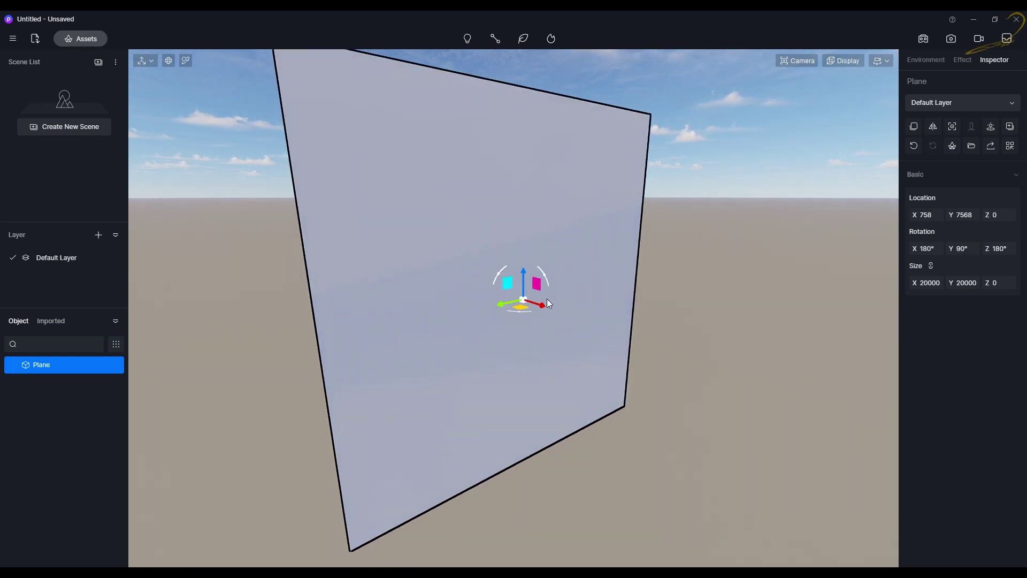
# Step: Raise the upright plane to about Z 9896, unlink its size proportions and reduce its X size to about 13636
pyautogui.moveTo(522, 129); pyautogui.dragTo(523, 105)
pyautogui.moveTo(514, 96); pyautogui.dragTo(592, 303, button='right')
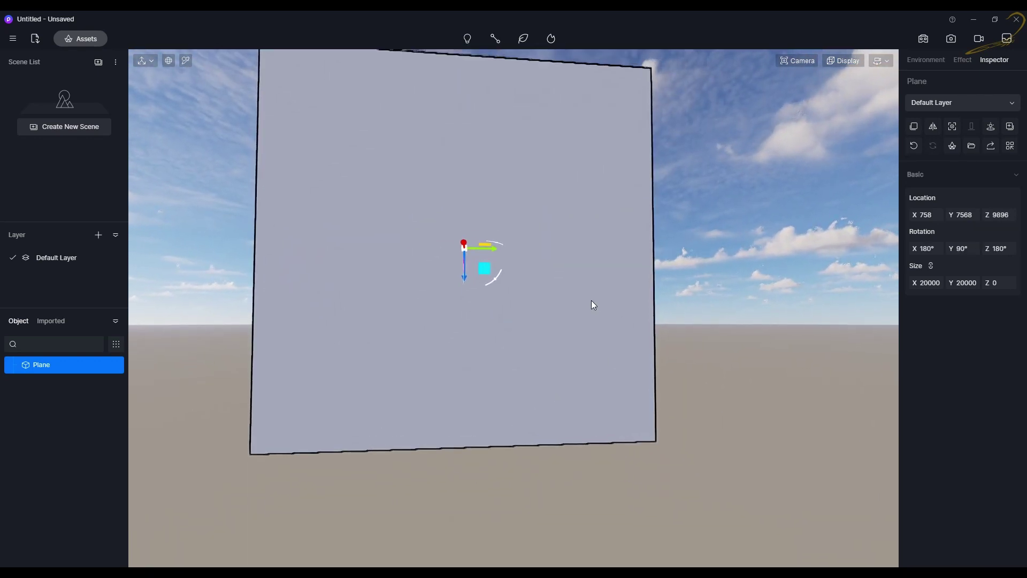
pyautogui.click(931, 266)
pyautogui.moveTo(923, 283); pyautogui.dragTo(454, 560)
pyautogui.moveTo(925, 283); pyautogui.dragTo(819, 263)
pyautogui.scroll(3, 428, 289)
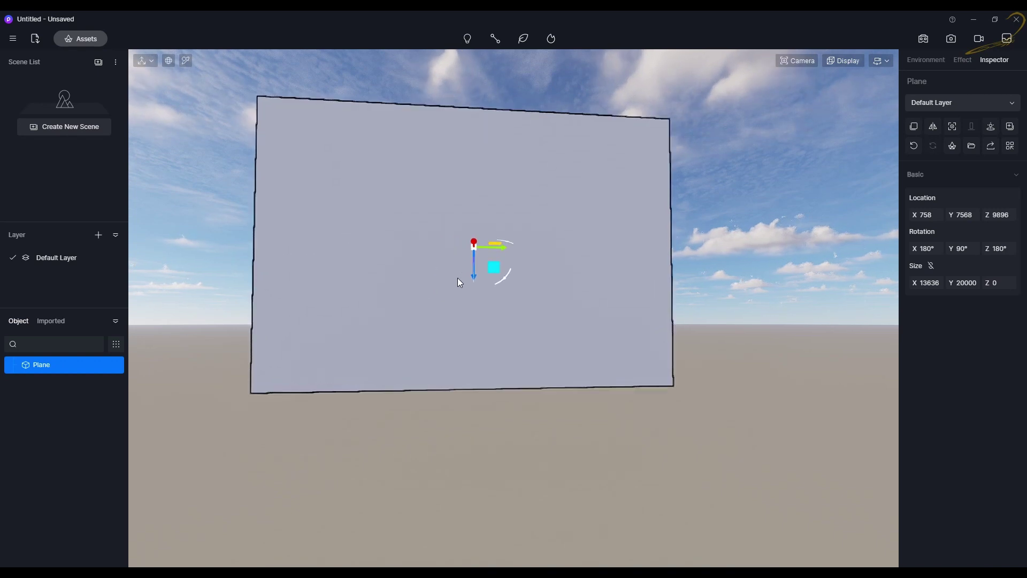
pyautogui.moveTo(457, 278); pyautogui.dragTo(542, 277, button='middle')
pyautogui.moveTo(542, 278); pyautogui.dragTo(519, 319, button='right')
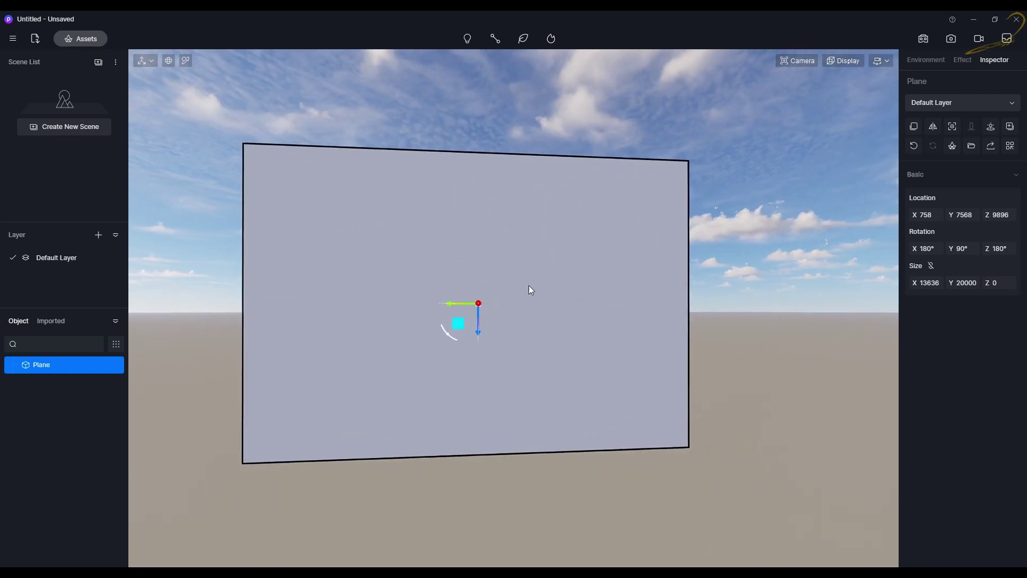
pyautogui.press('Escape')
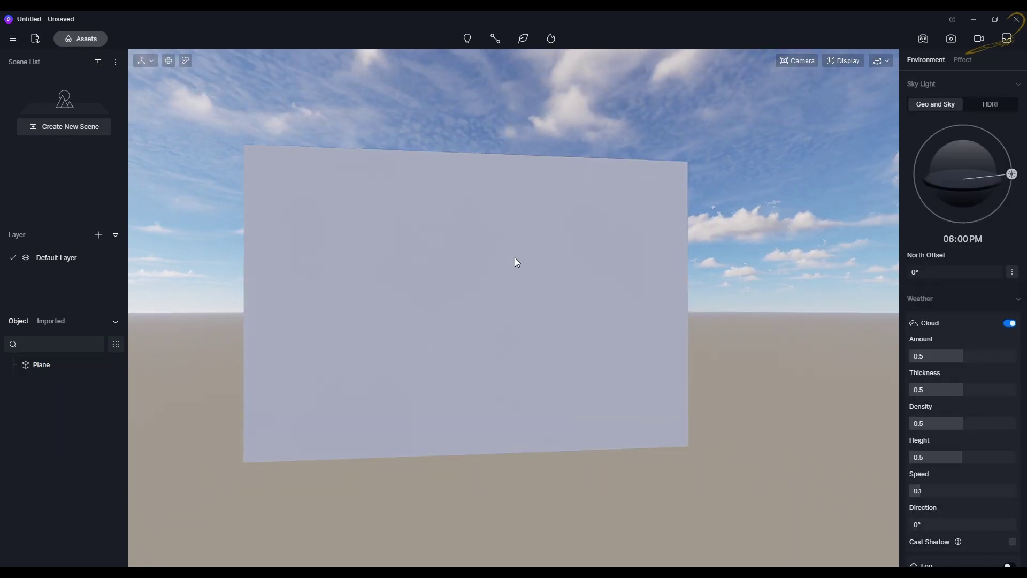
# Step: Pick the plane's material and set its material template to Custom Alpha
pyautogui.click(185, 61)
pyautogui.click(468, 227)
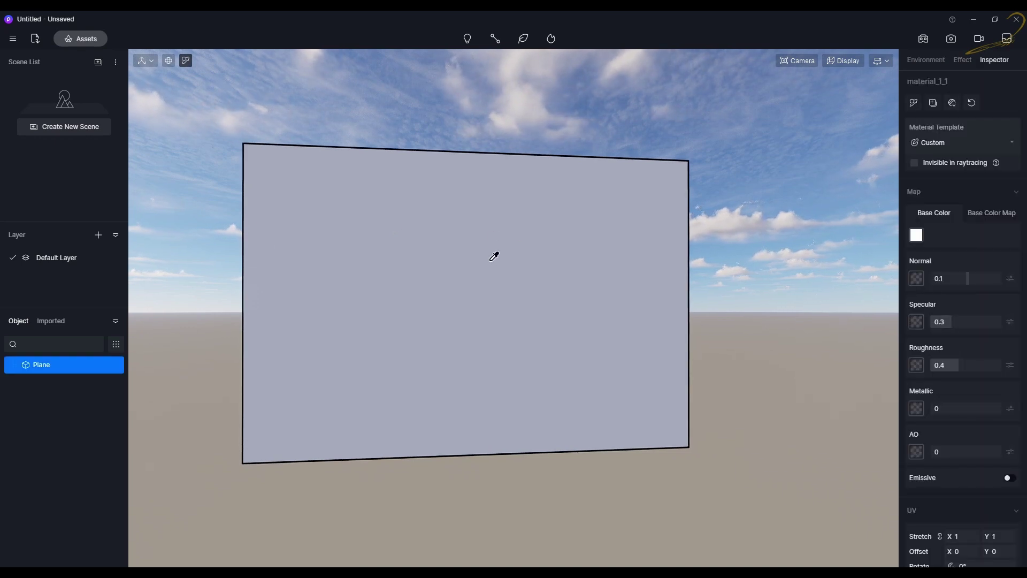
pyautogui.click(936, 142)
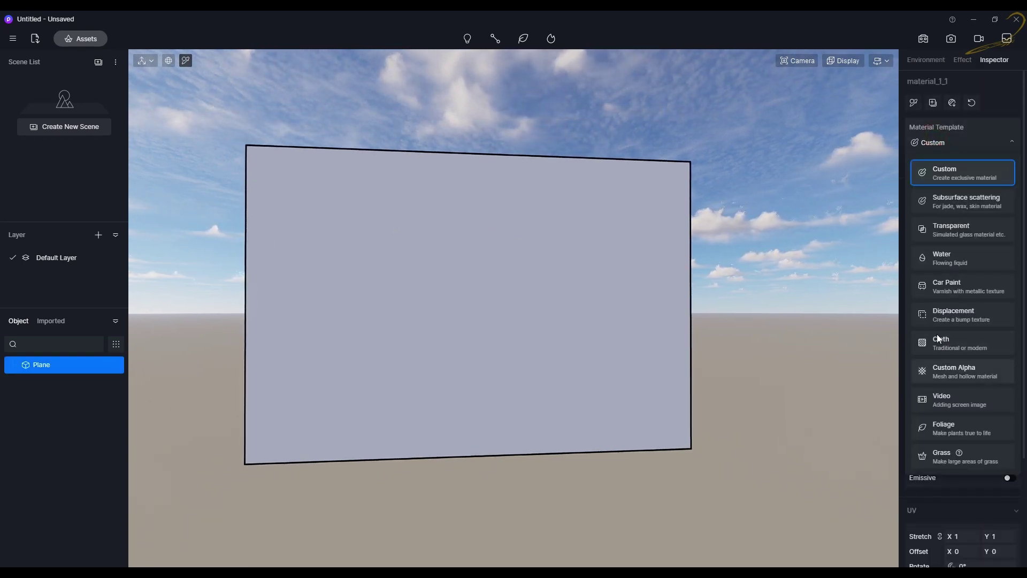
pyautogui.click(979, 371)
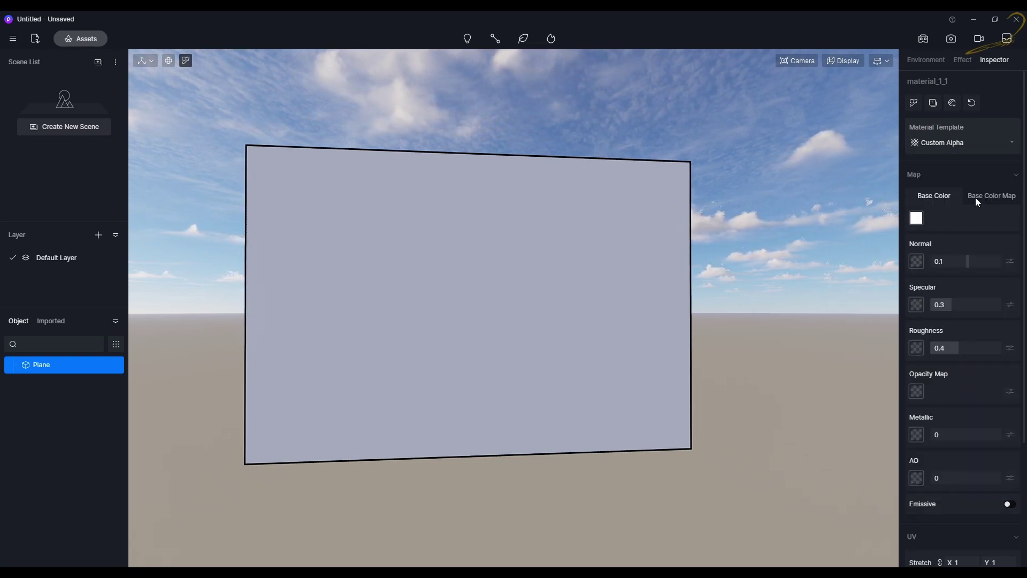
pyautogui.click(918, 389)
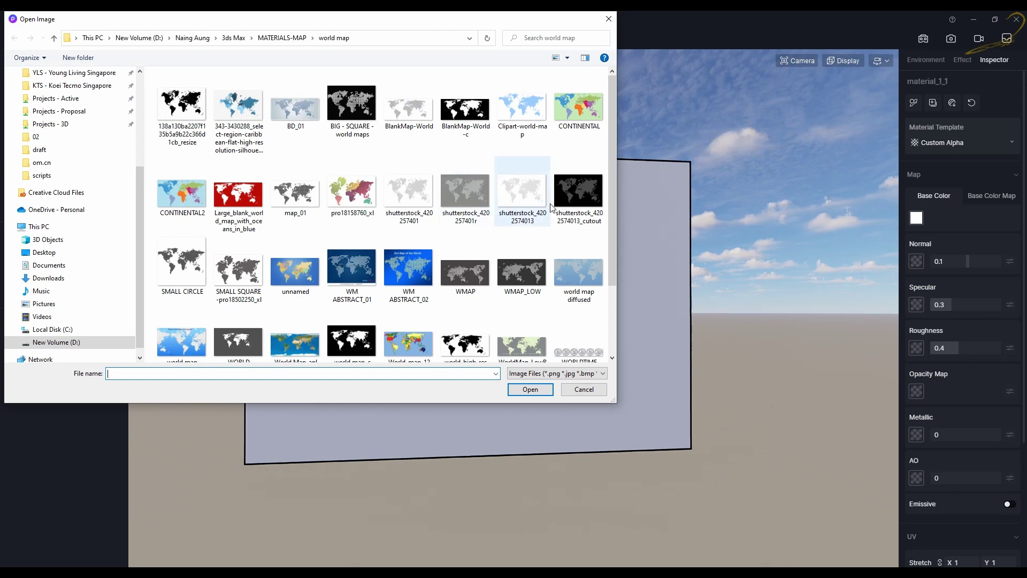
pyautogui.click(569, 206)
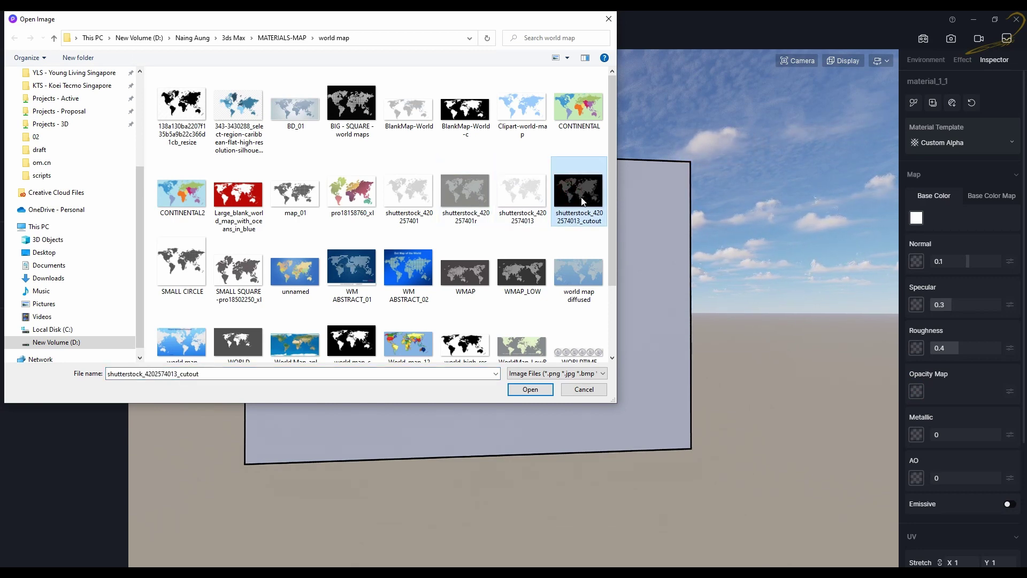
pyautogui.doubleClick(576, 198)
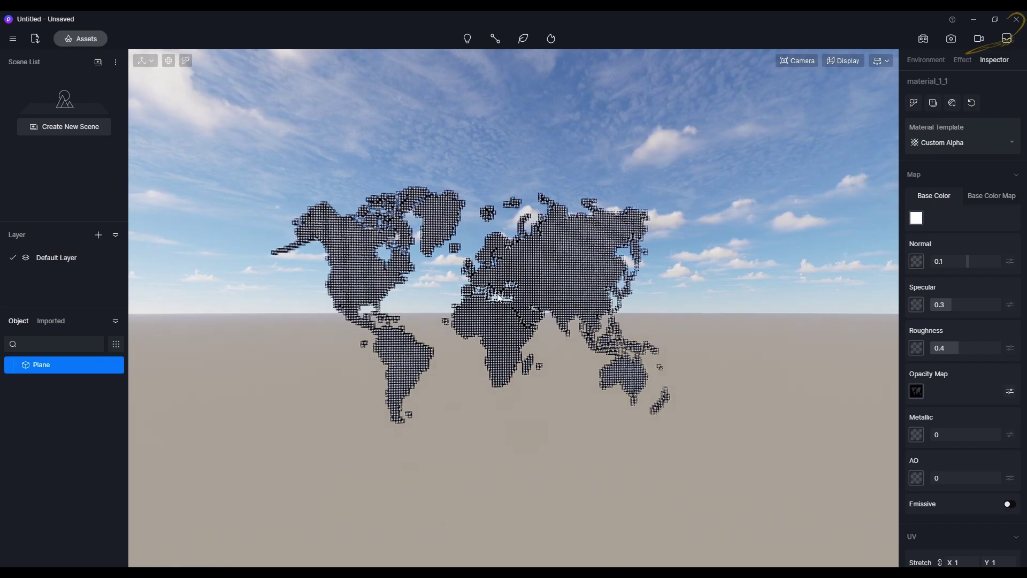
pyautogui.scroll(5, 498, 302)
pyautogui.click(616, 399)
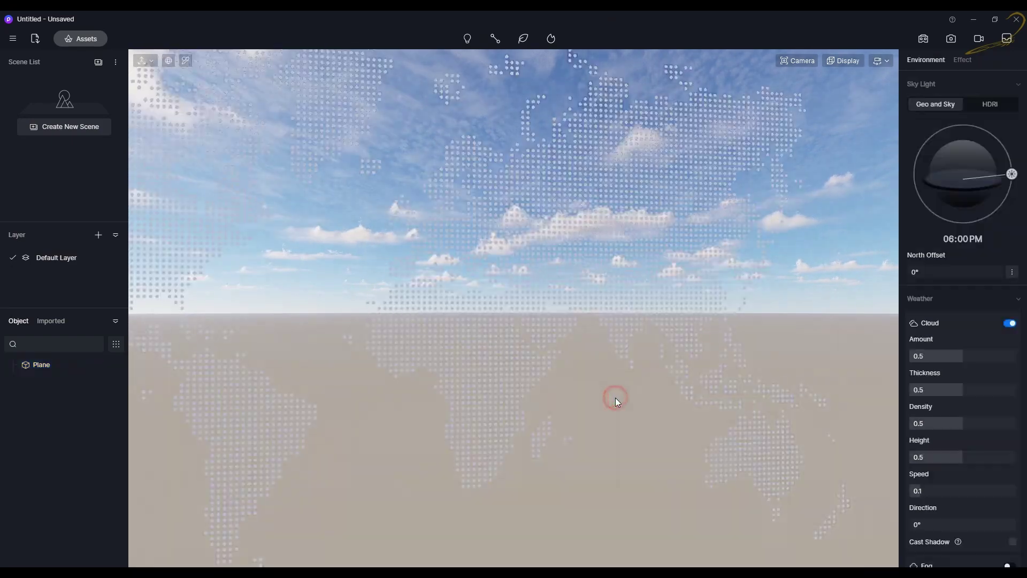
pyautogui.scroll(-4, 567, 356)
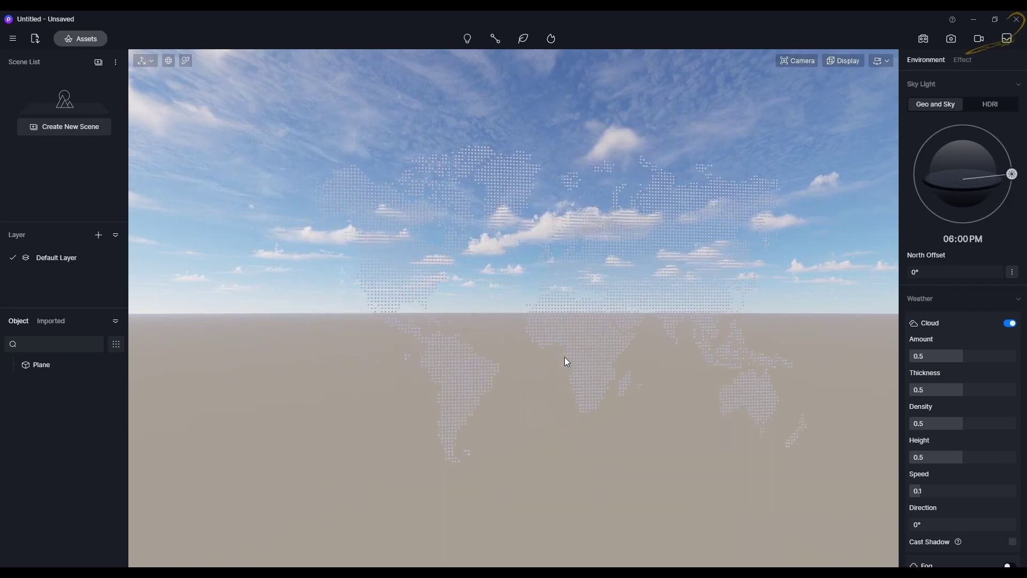
pyautogui.scroll(3, 567, 351)
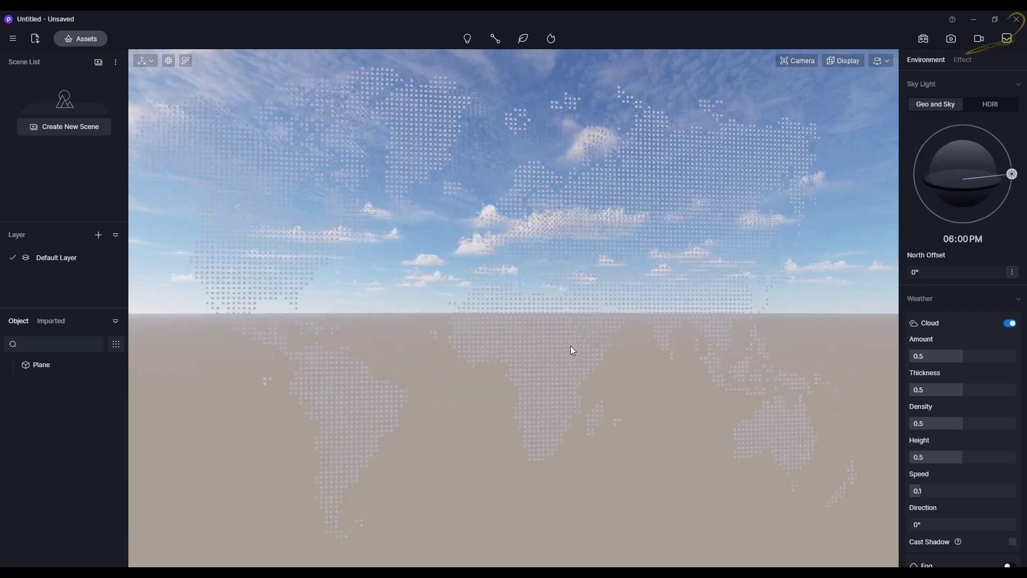
pyautogui.scroll(5, 570, 346)
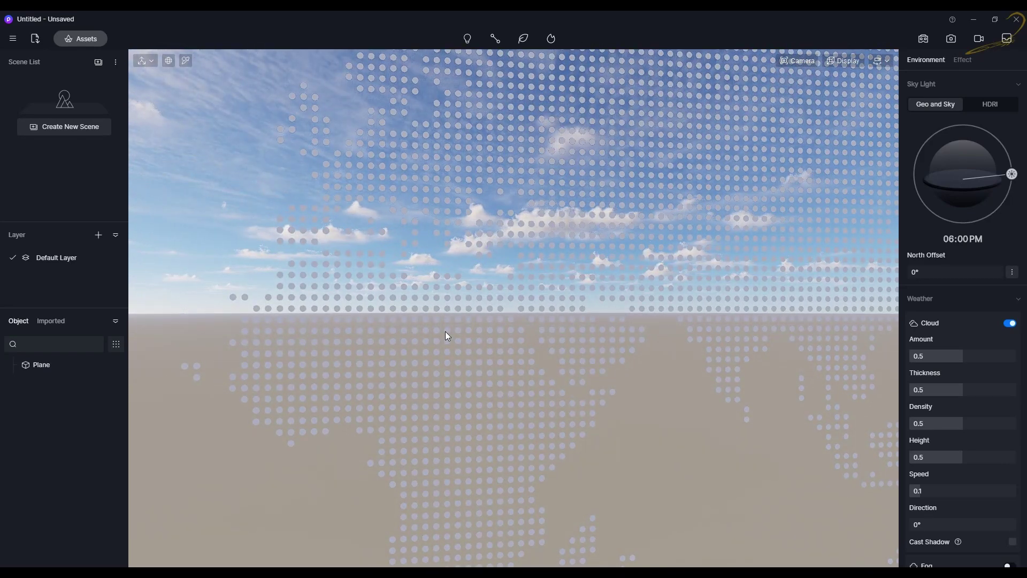
# Step: Pick the plane's material again and darken its base color from white to grey
pyautogui.click(446, 332)
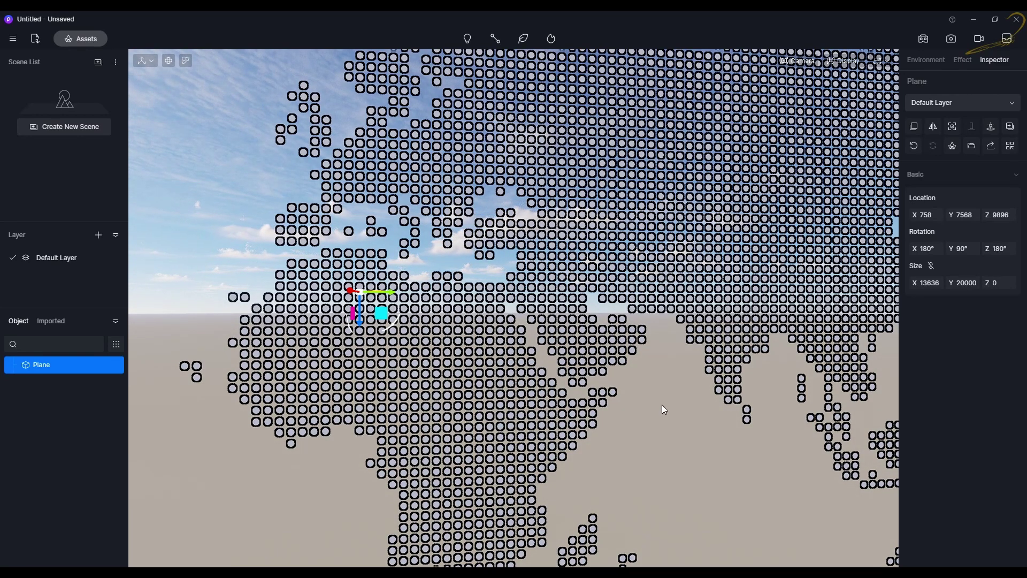
pyautogui.click(629, 390)
pyautogui.click(519, 338)
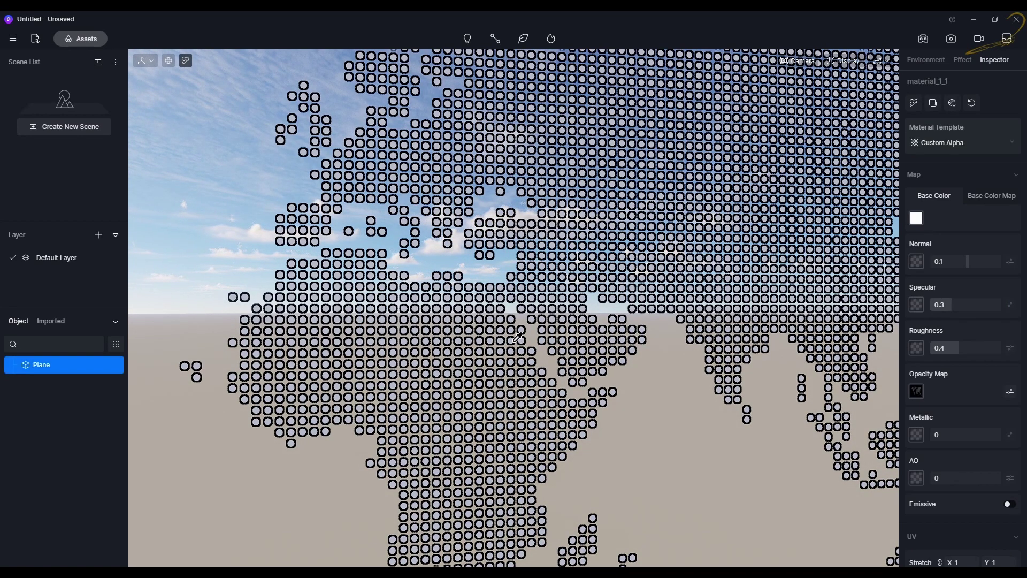
pyautogui.click(917, 218)
pyautogui.moveTo(926, 286)
pyautogui.mouseDown()
pyautogui.moveTo(917, 300)
pyautogui.moveTo(910, 290)
pyautogui.mouseUp()
pyautogui.click(918, 219)
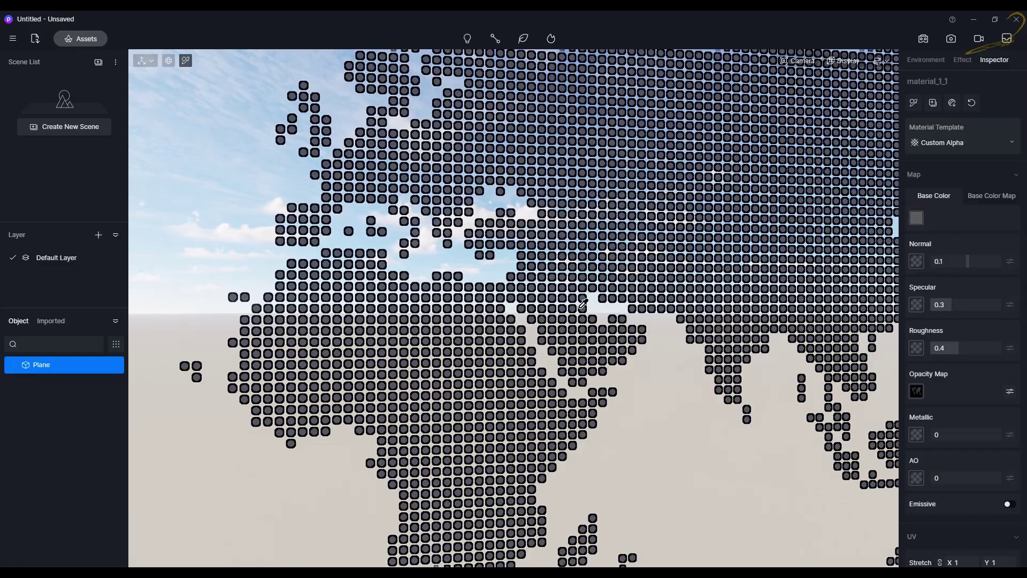
# Step: Deselect the plane and examine the grey dotted world map up close and from a distance
pyautogui.moveTo(583, 304); pyautogui.dragTo(524, 307, button='right')
pyautogui.scroll(-6, 555, 328)
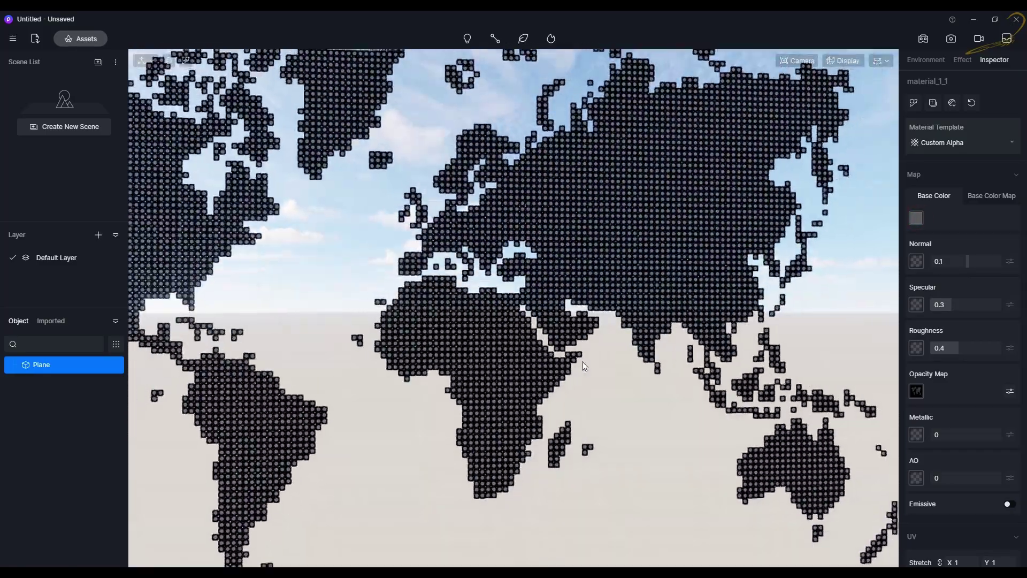
pyautogui.click(582, 361)
pyautogui.scroll(8, 464, 340)
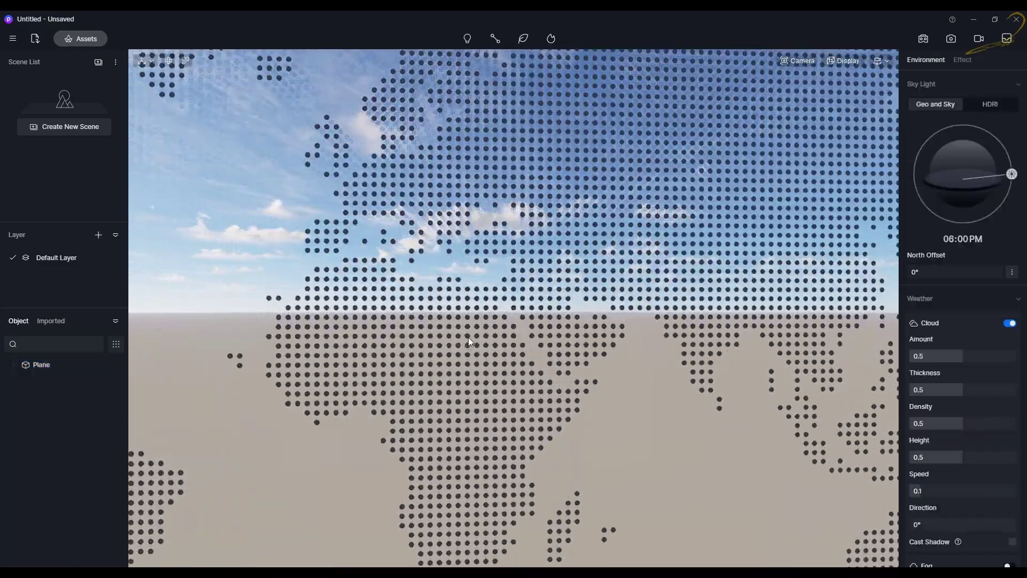
pyautogui.scroll(-8, 521, 309)
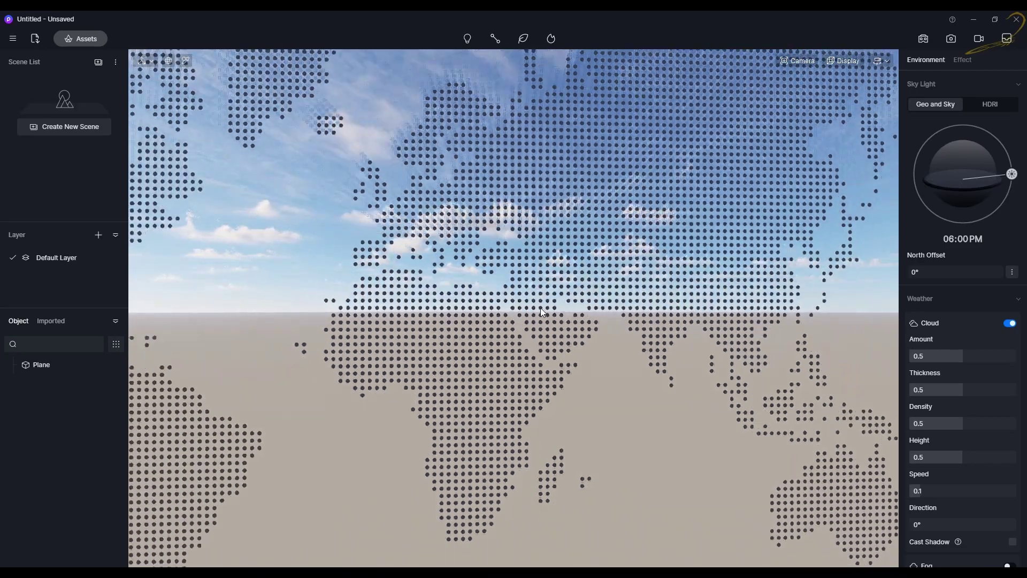
pyautogui.scroll(-5, 540, 308)
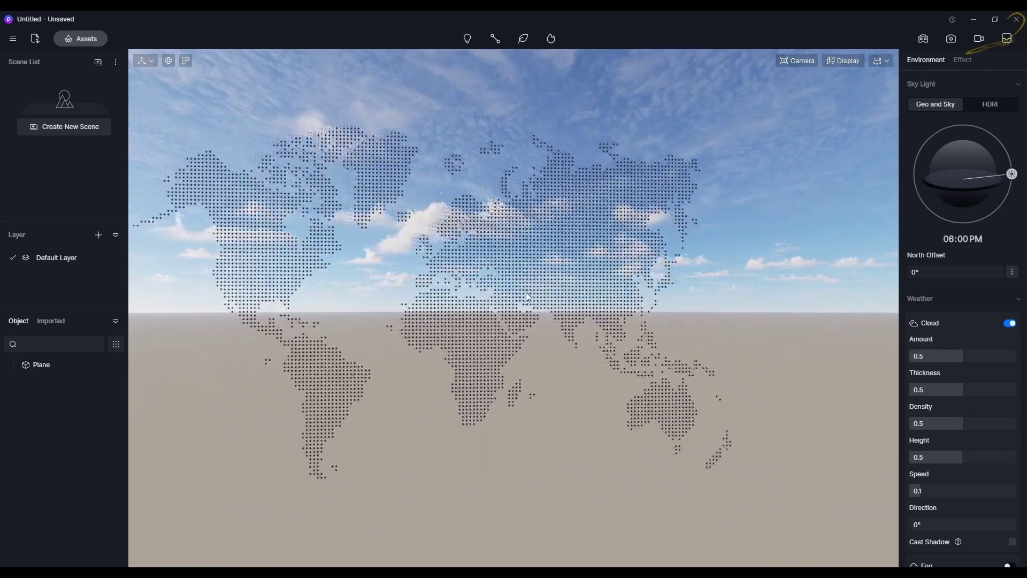
pyautogui.scroll(3, 526, 321)
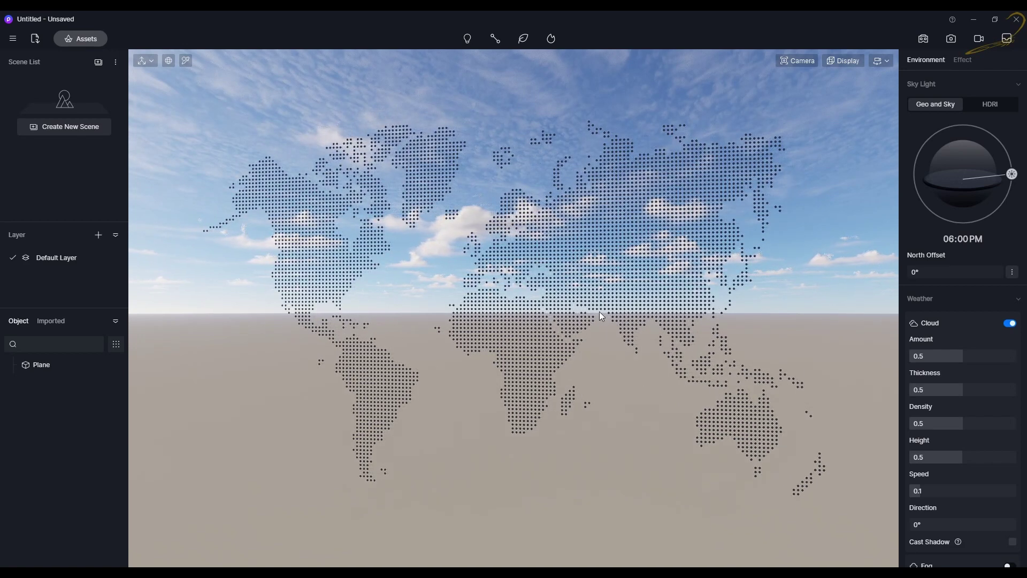
# Step: Try the Emissive option on the plane's material, inspect the glowing dots, and turn it off again
pyautogui.press('i')
pyautogui.click(556, 287)
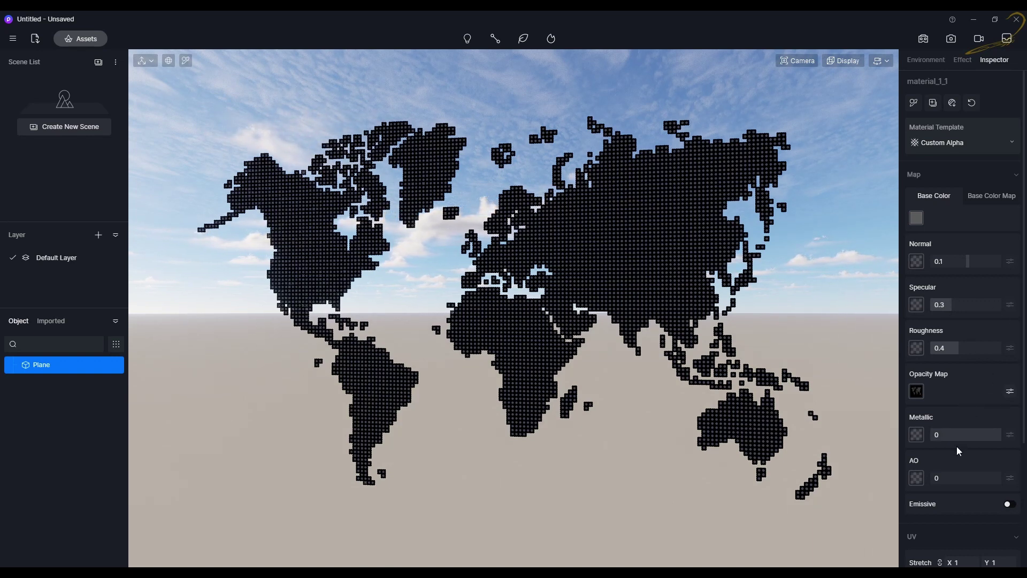
pyautogui.scroll(-3, 963, 449)
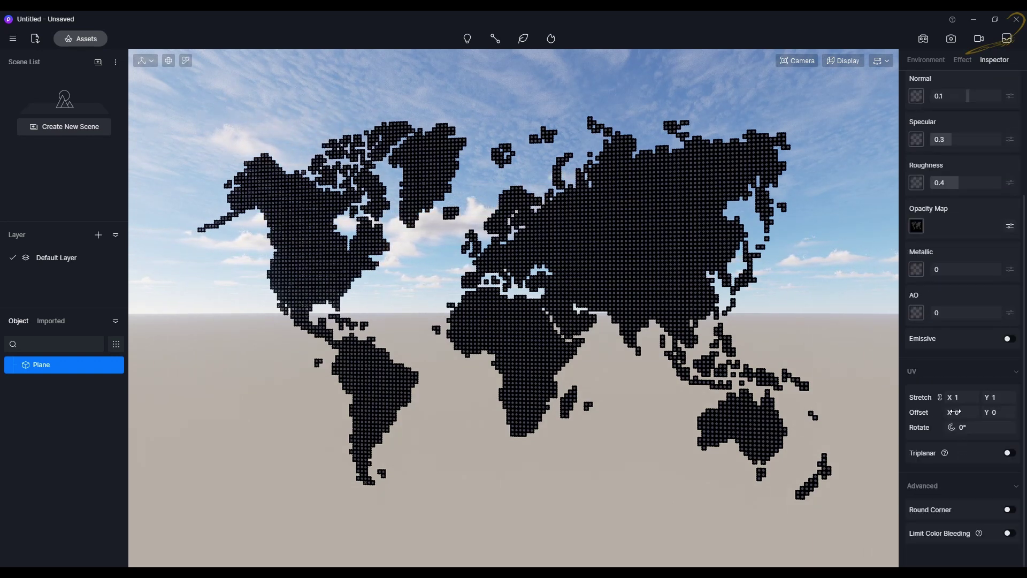
pyautogui.scroll(3, 968, 353)
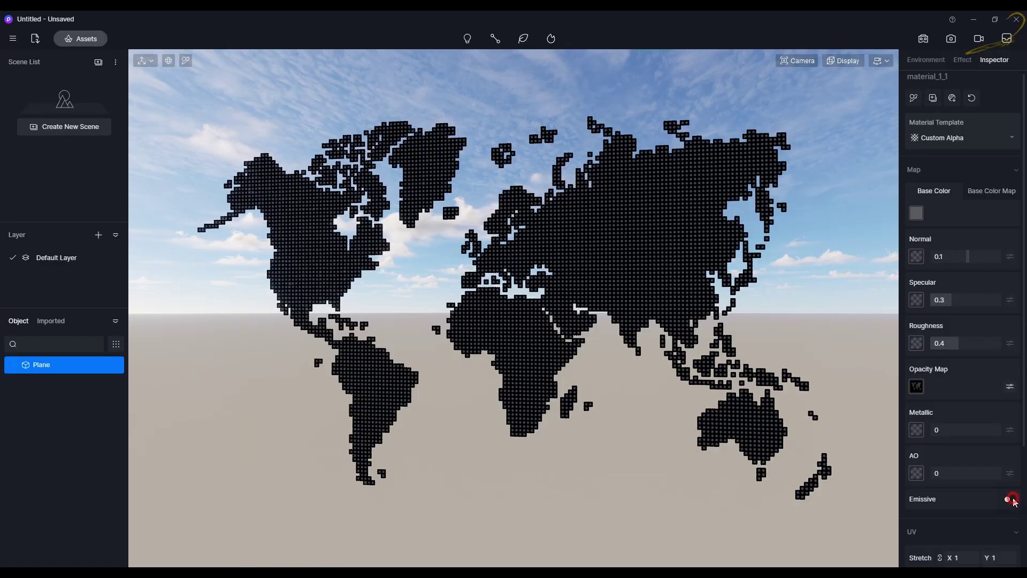
pyautogui.click(1012, 500)
pyautogui.scroll(10, 413, 357)
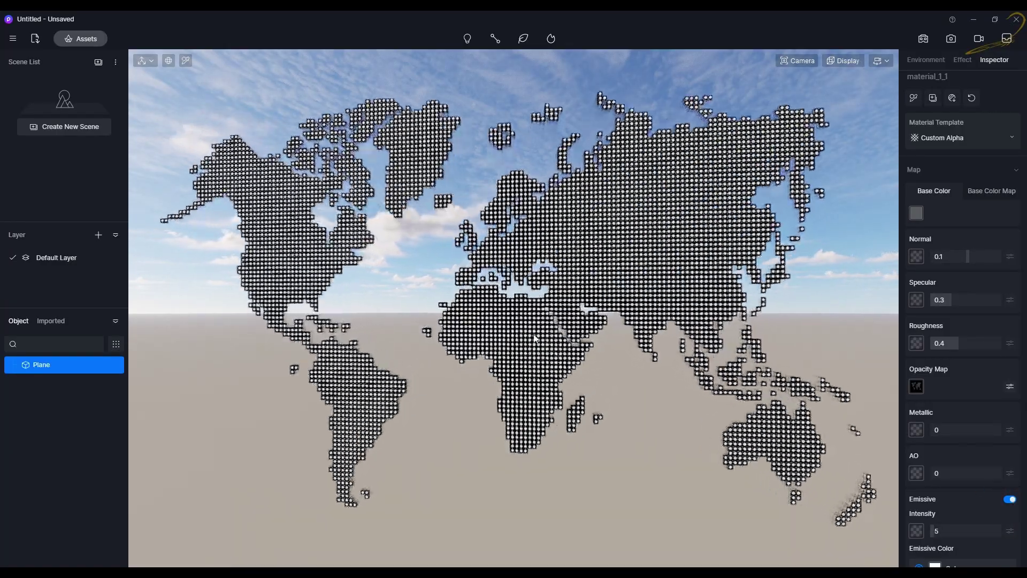
pyautogui.scroll(-10, 463, 316)
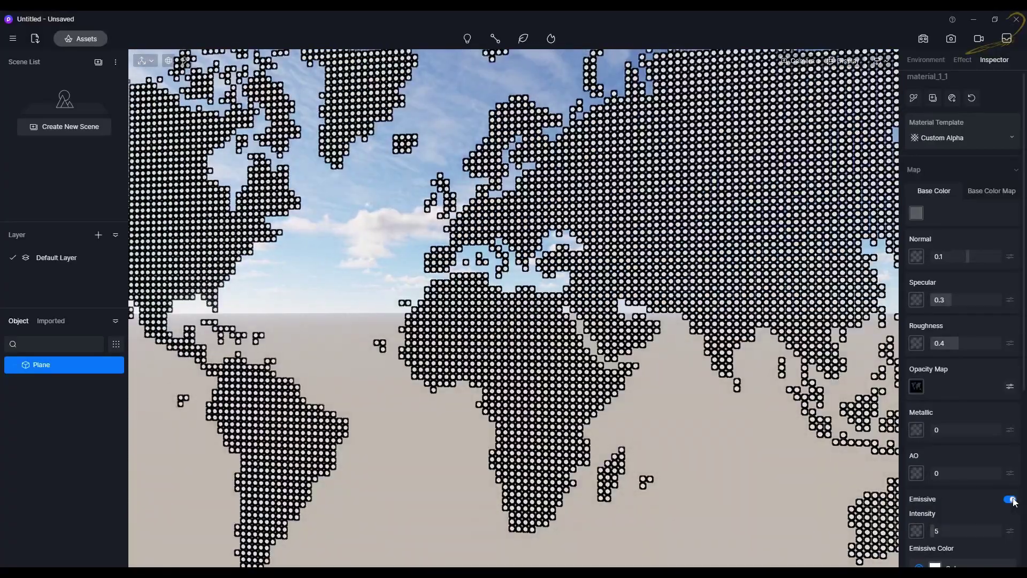
pyautogui.click(1012, 499)
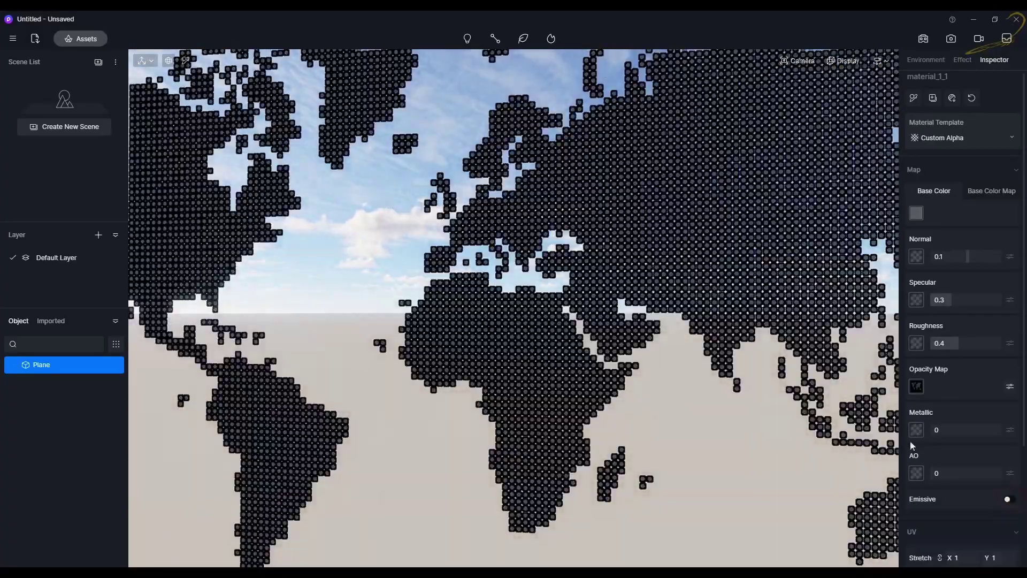
# Step: Look over the material's Base Color Map and UV settings, and deselect the plane
pyautogui.scroll(-3, 642, 325)
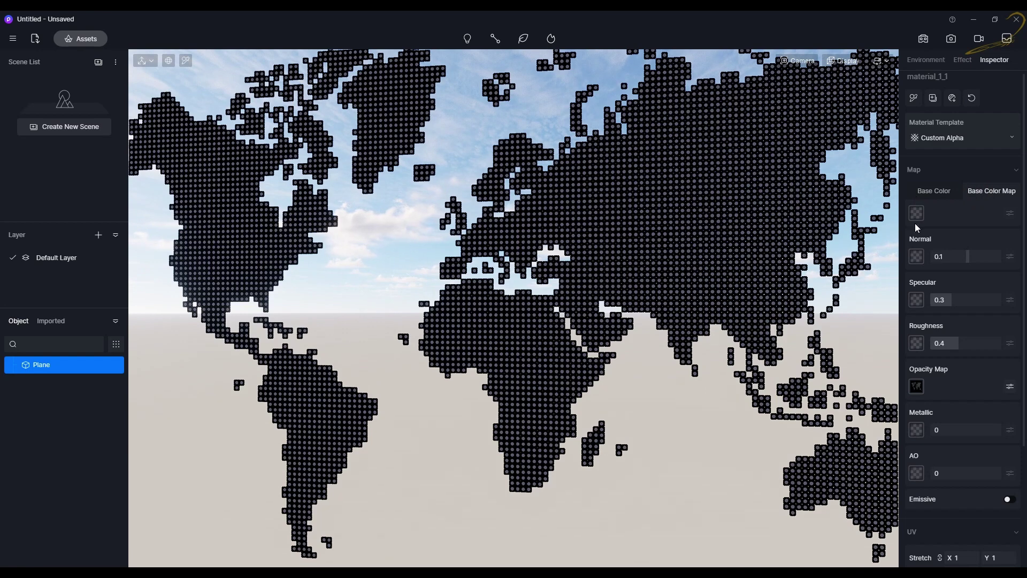
pyautogui.scroll(-4, 940, 428)
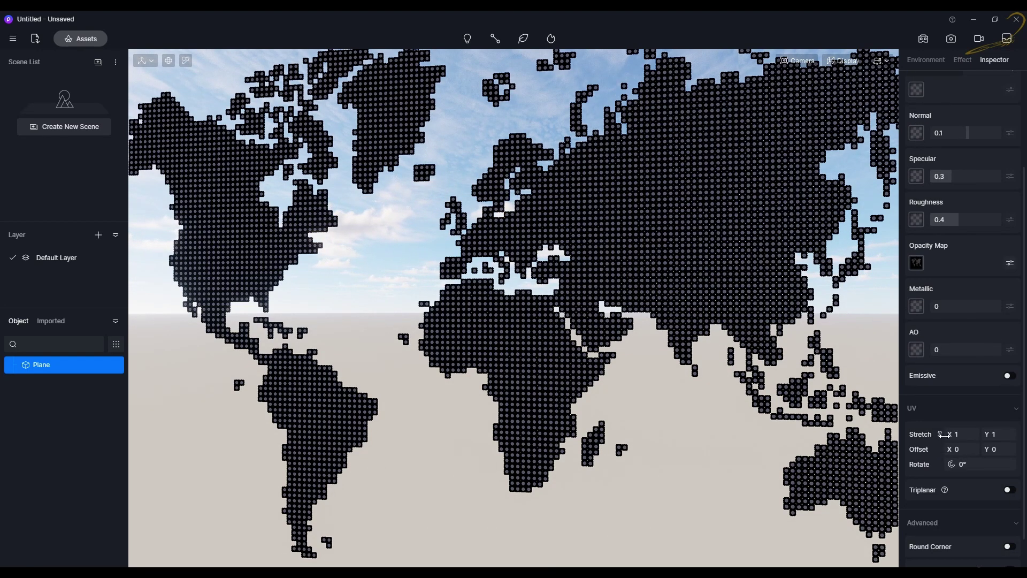
pyautogui.scroll(4, 945, 434)
pyautogui.click(598, 374)
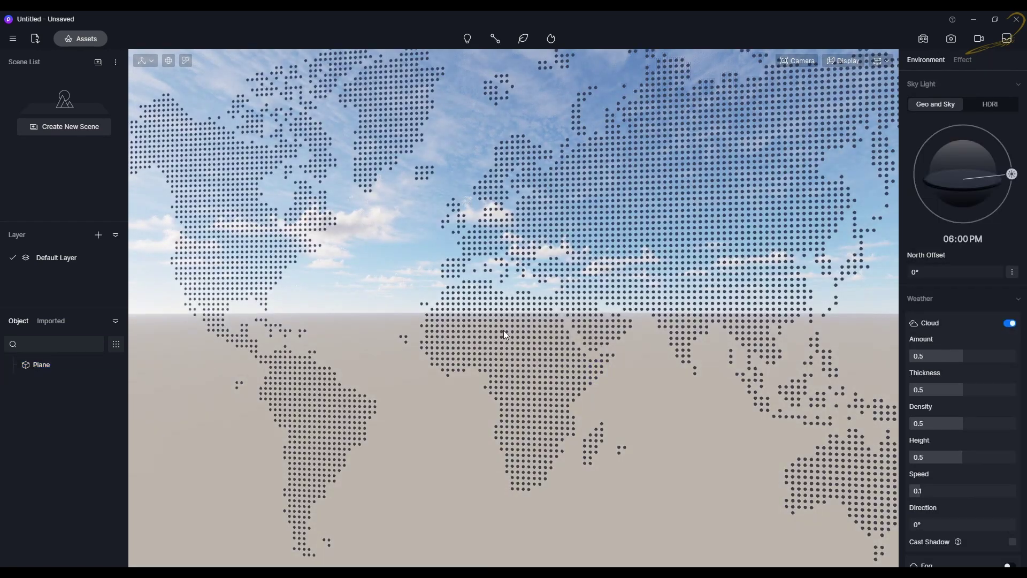
# Step: Pick the plane's material and replace its opacity map with the world-high-res image
pyautogui.click(640, 325)
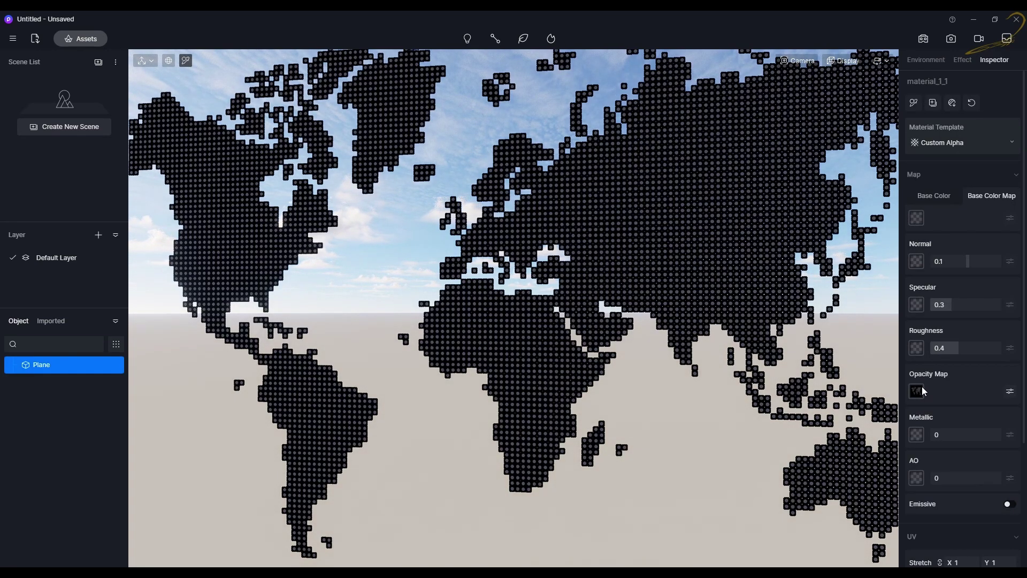
pyautogui.click(917, 390)
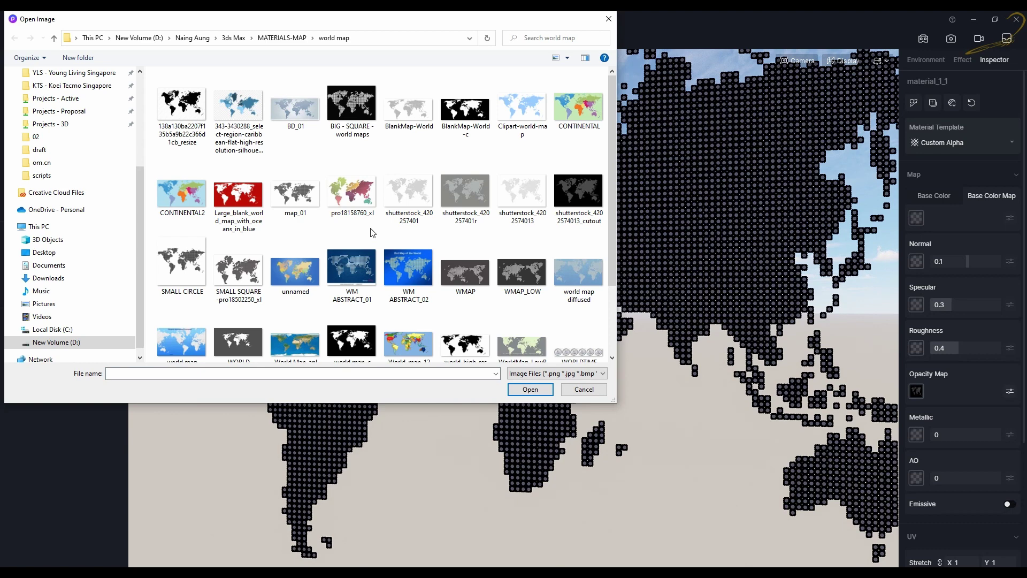
pyautogui.scroll(-2, 384, 239)
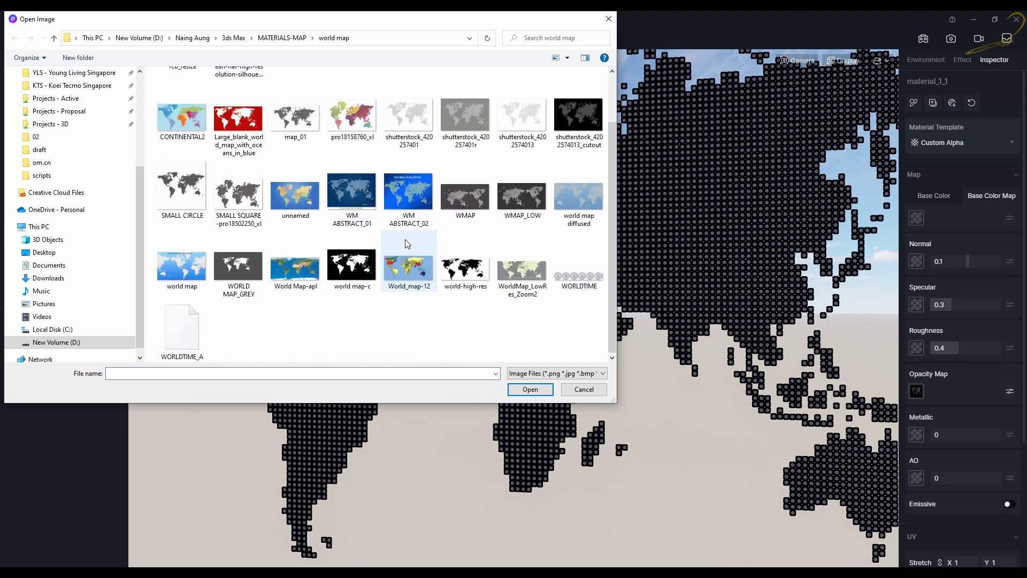
pyautogui.click(470, 272)
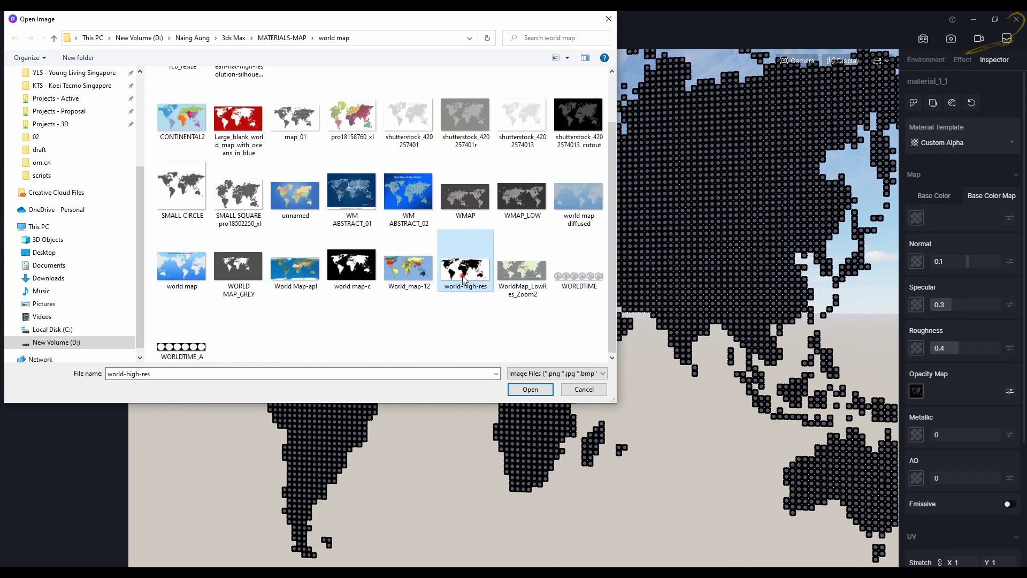
pyautogui.doubleClick(464, 279)
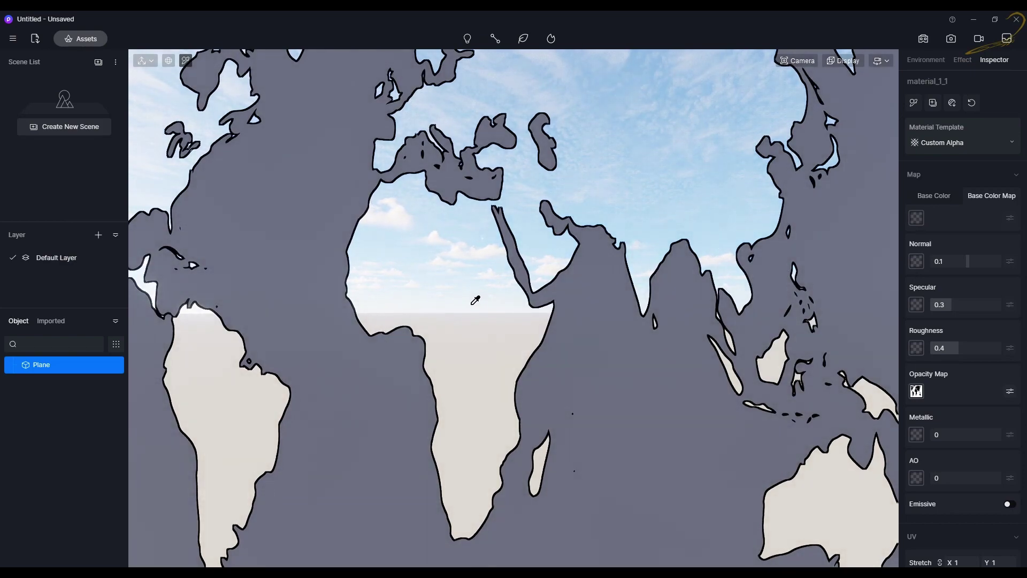
pyautogui.scroll(-5, 475, 300)
pyautogui.scroll(-3, 475, 301)
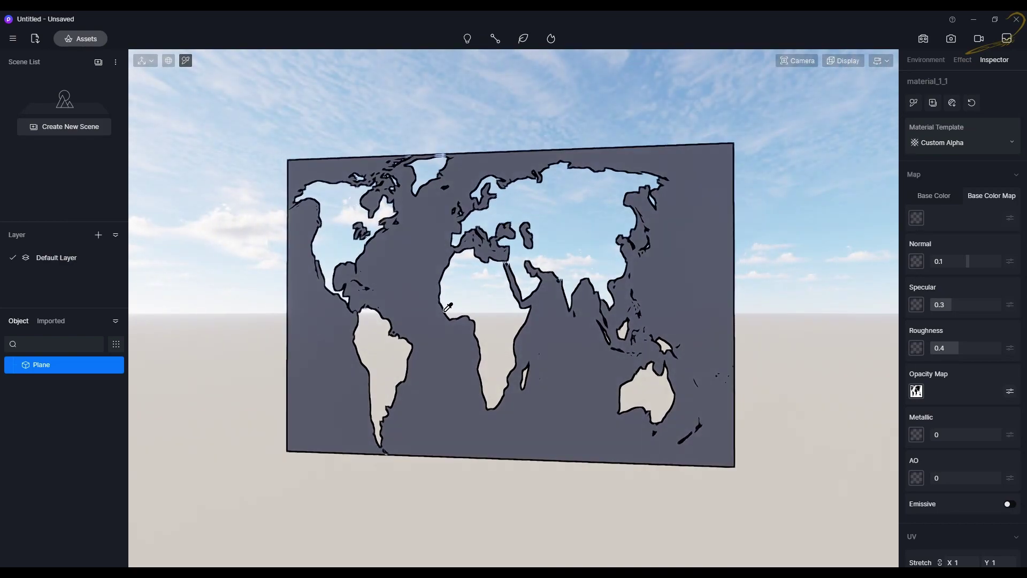
pyautogui.scroll(1, 475, 323)
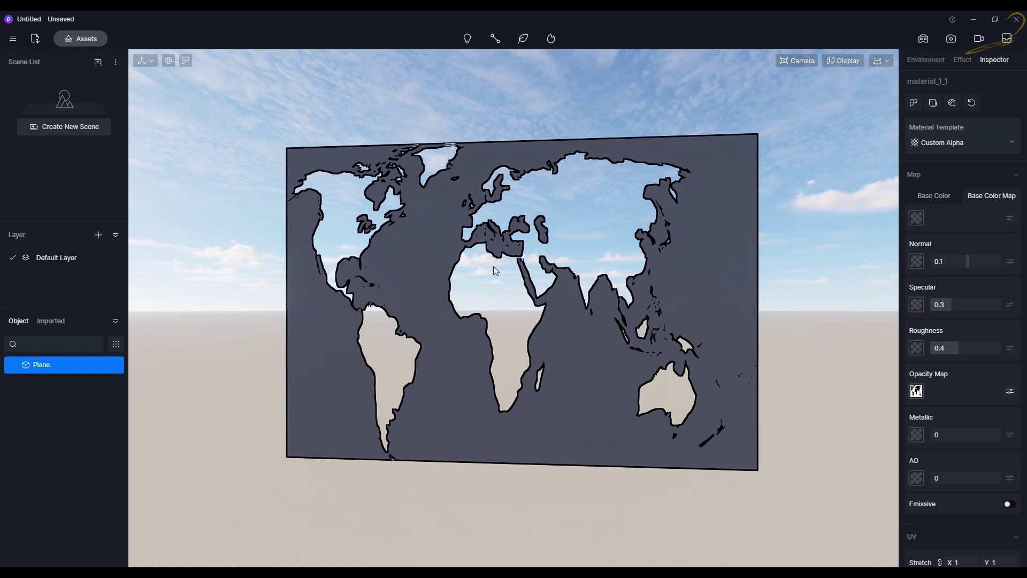
# Step: Pick the plane's material, expand the opacity map's settings and enable Inverted
pyautogui.click(444, 259)
pyautogui.click(432, 271)
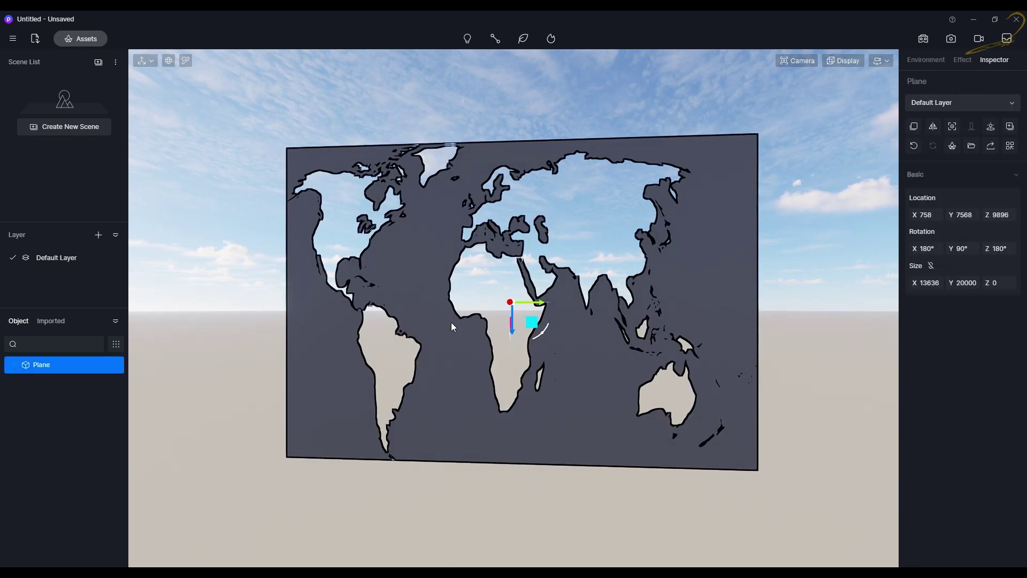
pyautogui.click(438, 270)
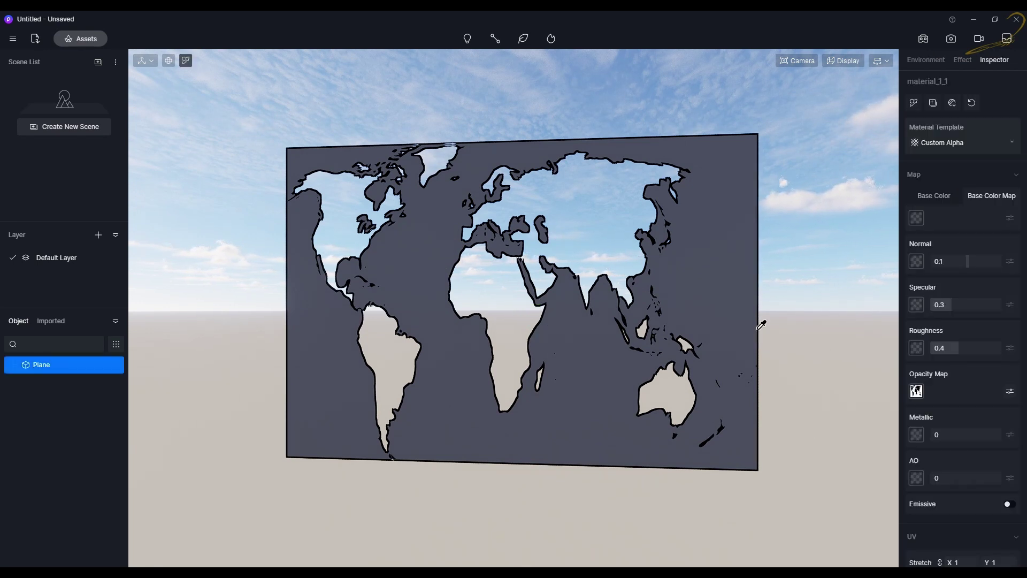
pyautogui.click(1011, 393)
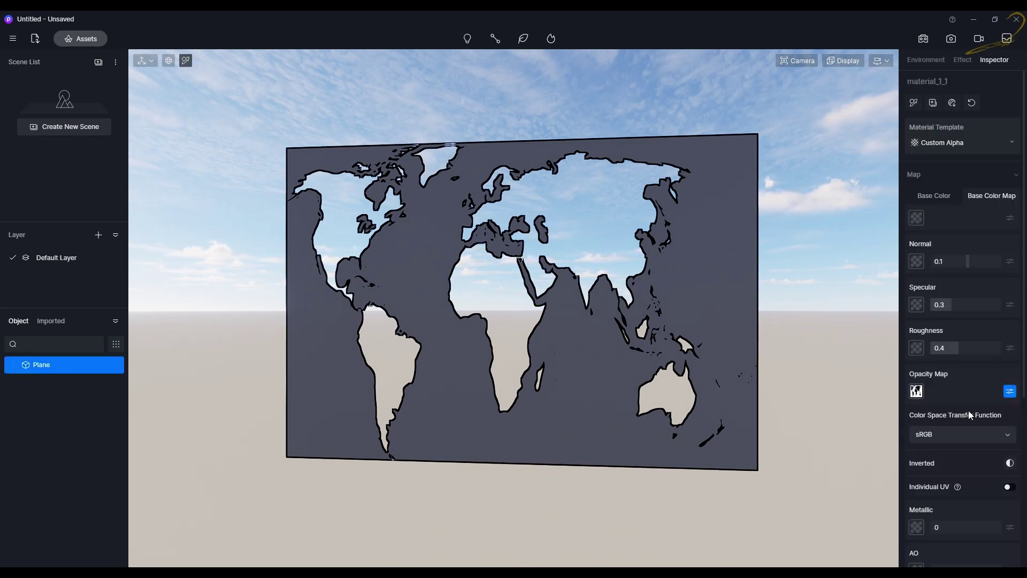
pyautogui.click(1010, 464)
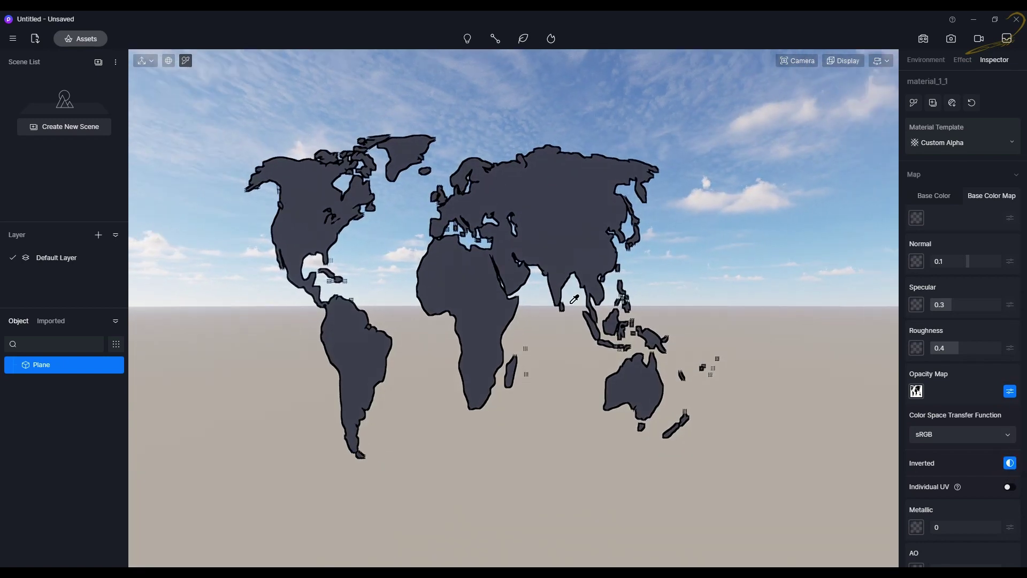
# Step: Start replacing the opacity map's image and browse from the world map folder to MATERIALS-MAP > GRAPHICS
pyautogui.moveTo(498, 283); pyautogui.dragTo(418, 295, button='right')
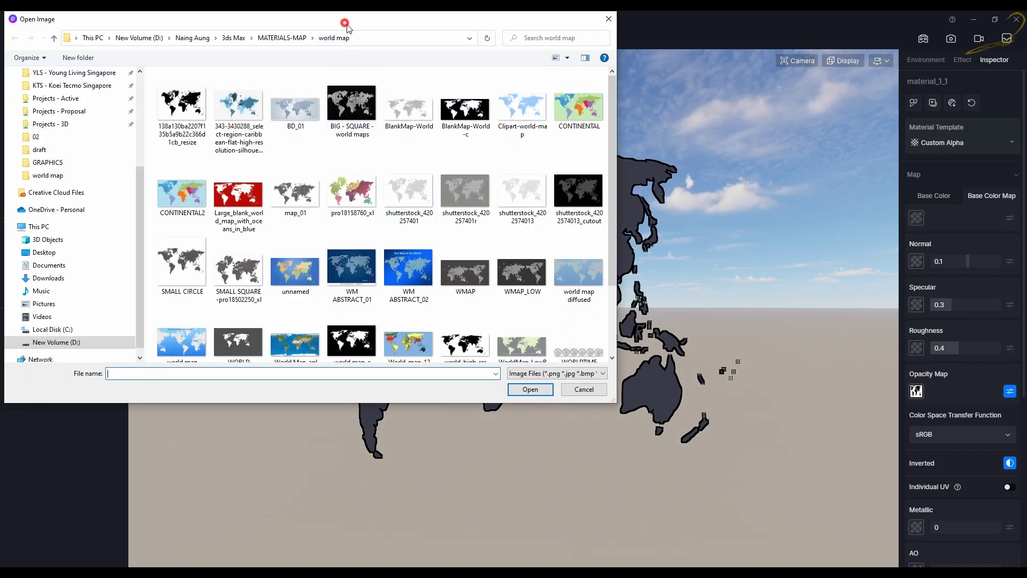
pyautogui.moveTo(345, 24); pyautogui.dragTo(443, 95)
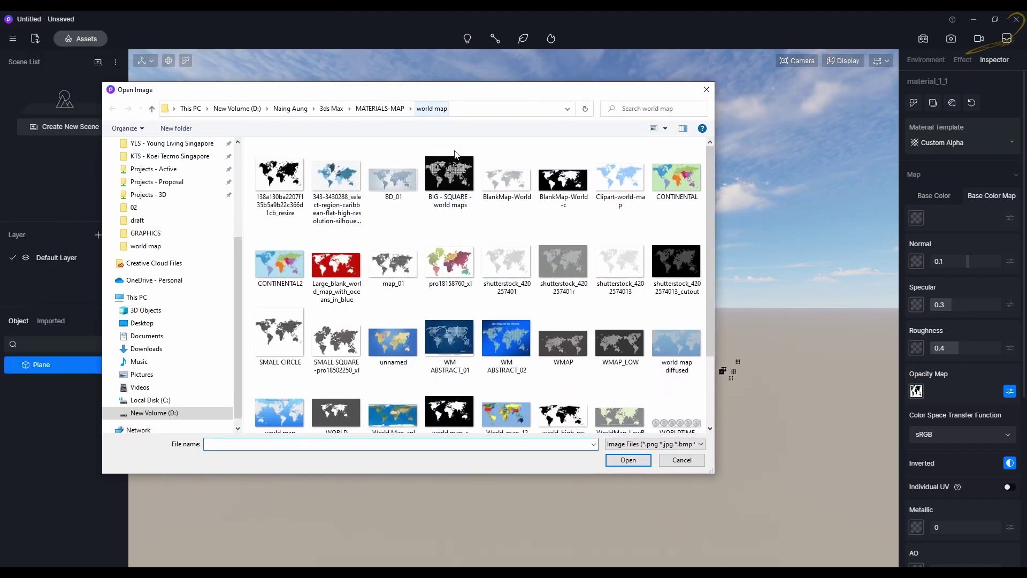
pyautogui.scroll(-2, 492, 246)
pyautogui.click(383, 101)
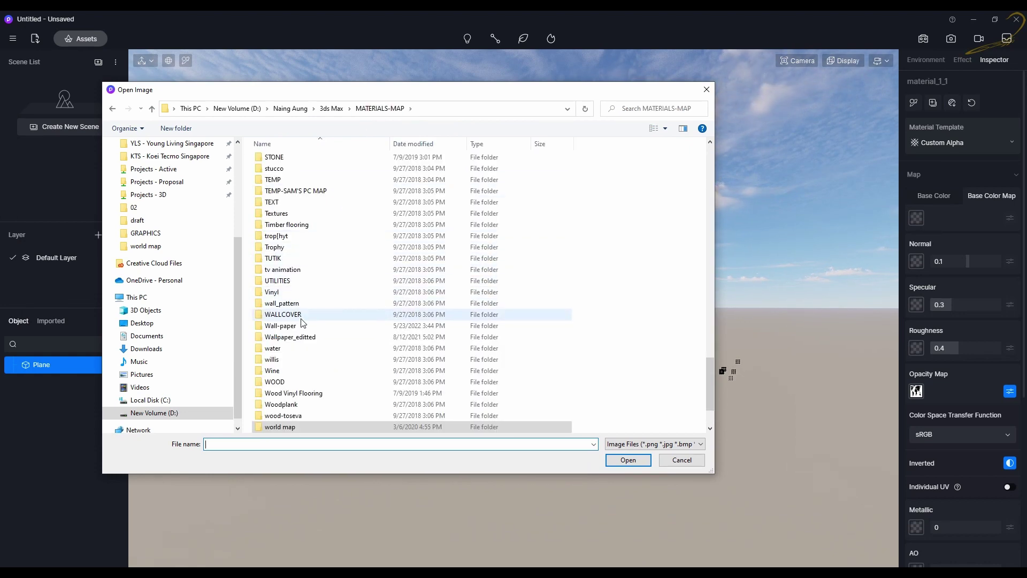
pyautogui.write('g')
pyautogui.click(306, 303)
pyautogui.press('g')
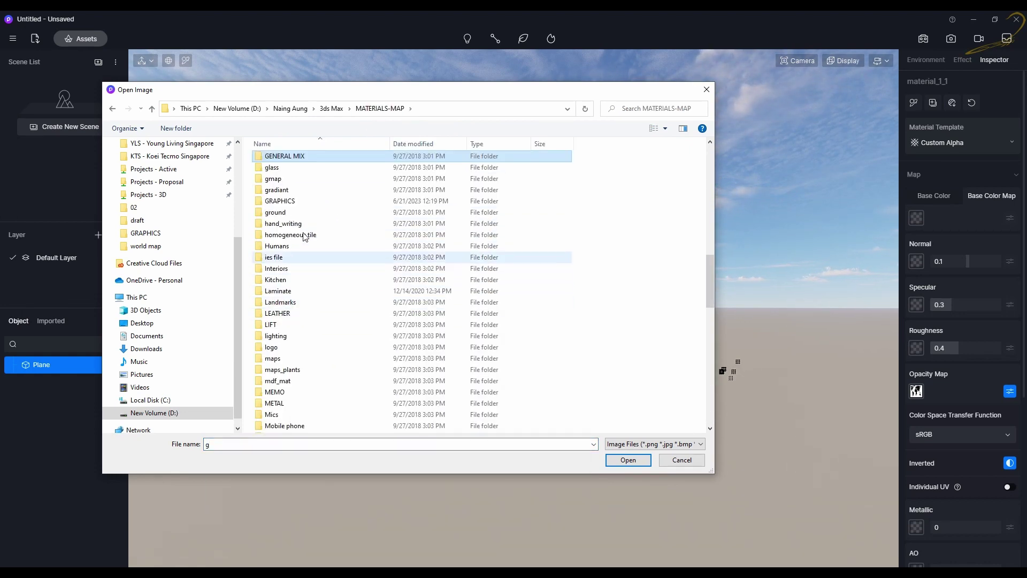
pyautogui.doubleClick(300, 204)
# Step: Re-sort the files in the GRAPHICS folder and load SG Landmark 1 as the opacity map
pyautogui.scroll(-3, 449, 331)
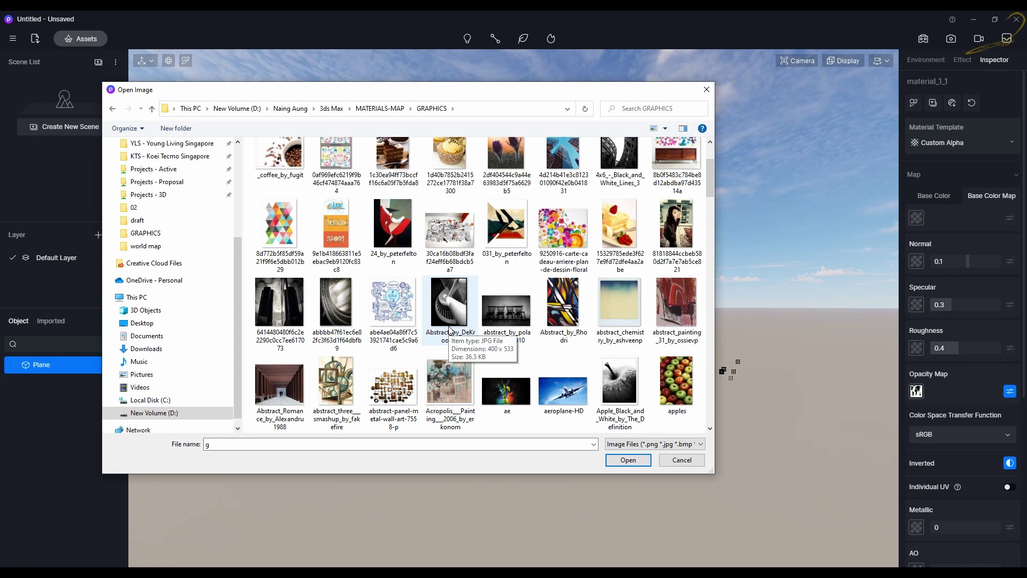
pyautogui.scroll(-10, 450, 330)
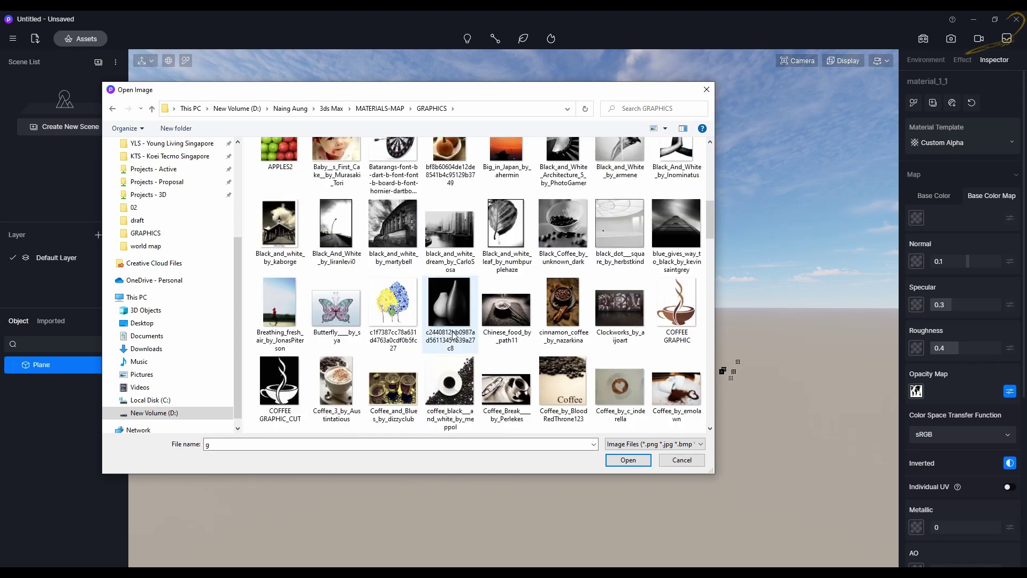
pyautogui.rightClick(473, 274)
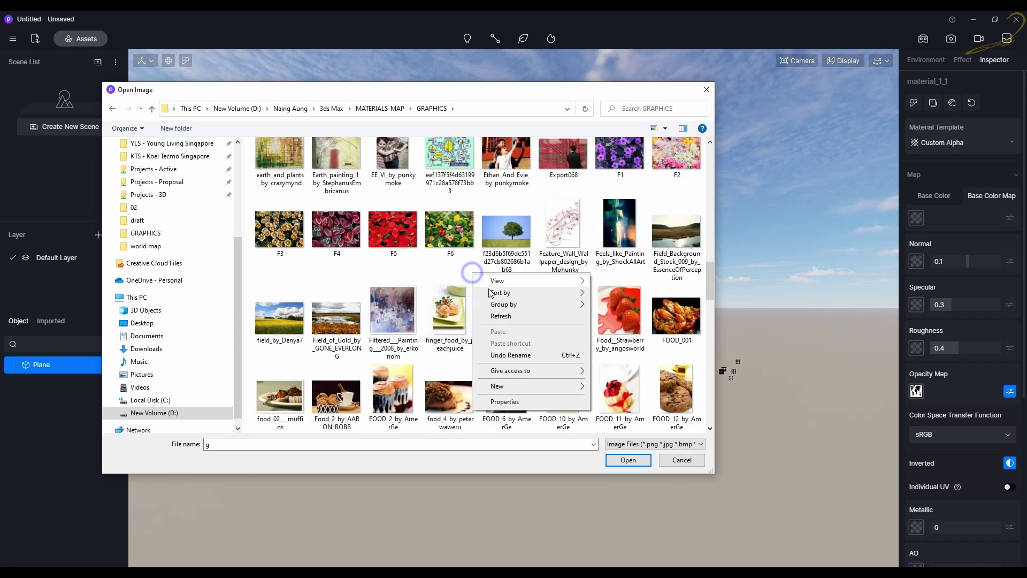
pyautogui.moveTo(508, 292)
pyautogui.click(611, 306)
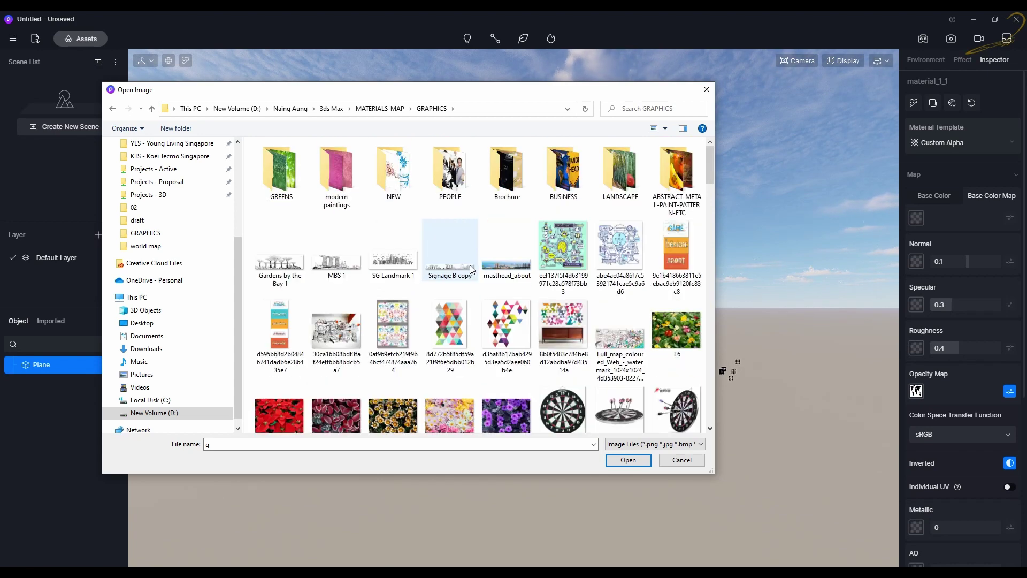
pyautogui.click(346, 270)
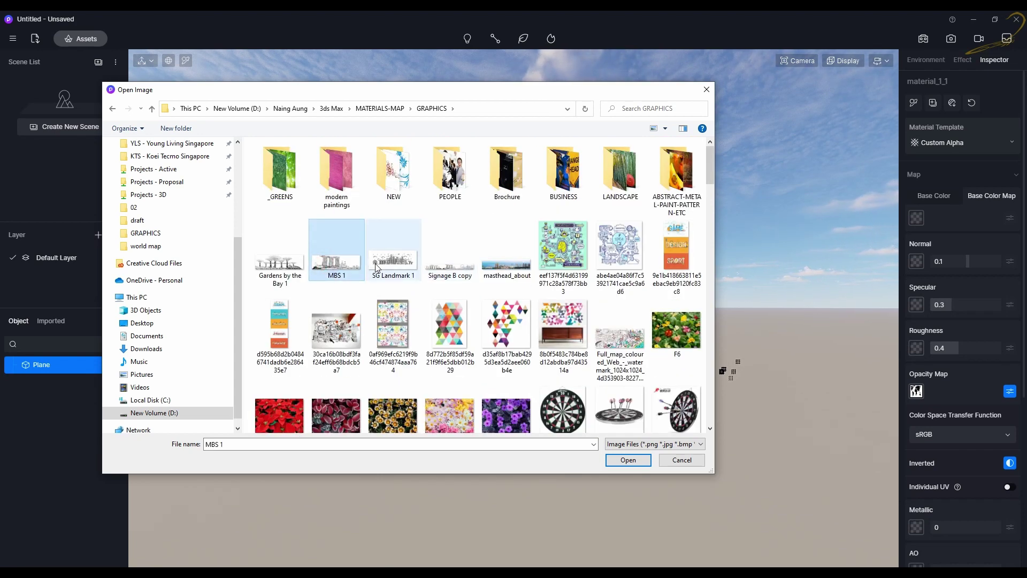
pyautogui.doubleClick(395, 265)
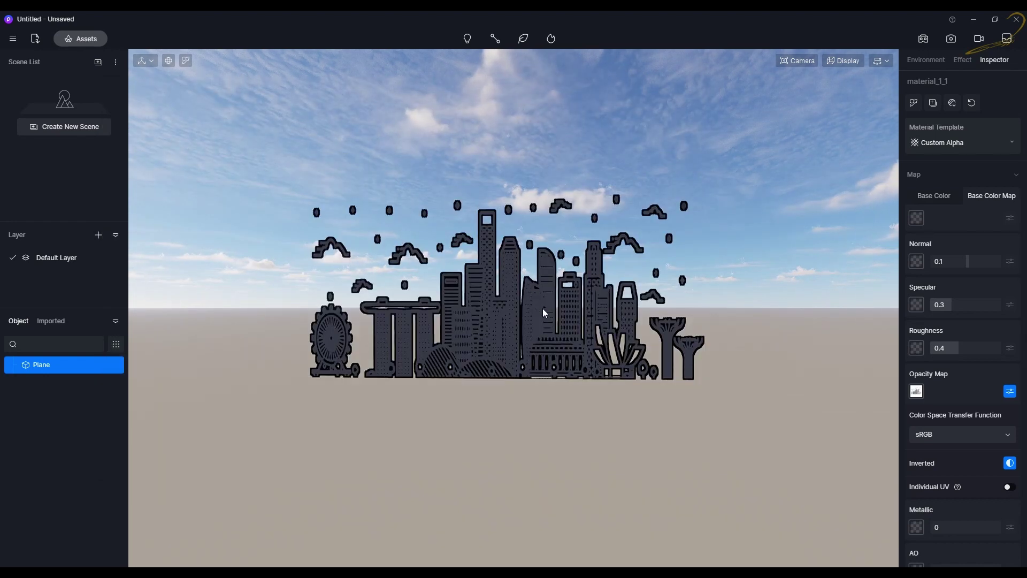
# Step: Examine the skyline cutout on the plane up close and as a whole, and deselect the plane
pyautogui.click(665, 340)
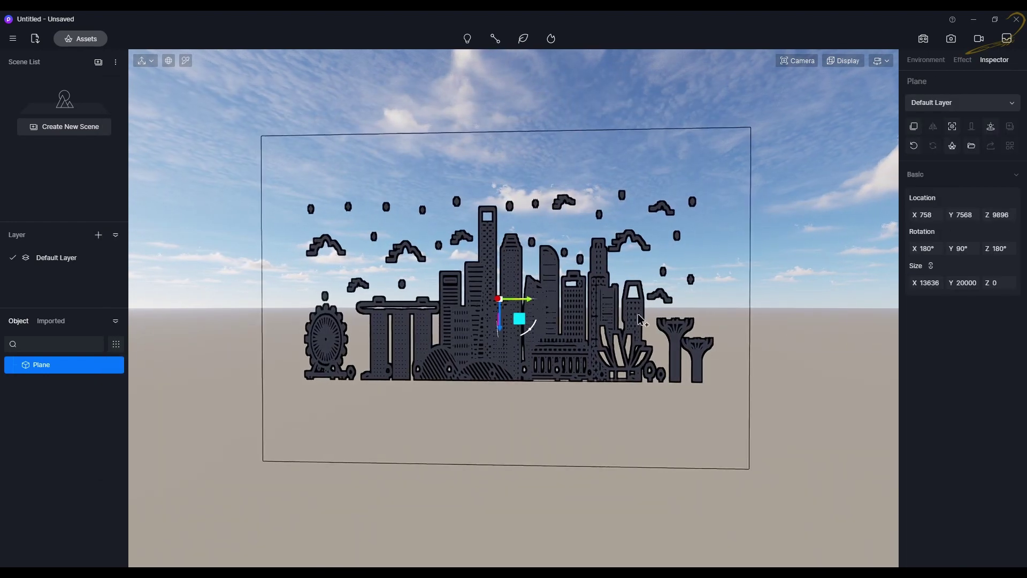
pyautogui.scroll(5, 531, 300)
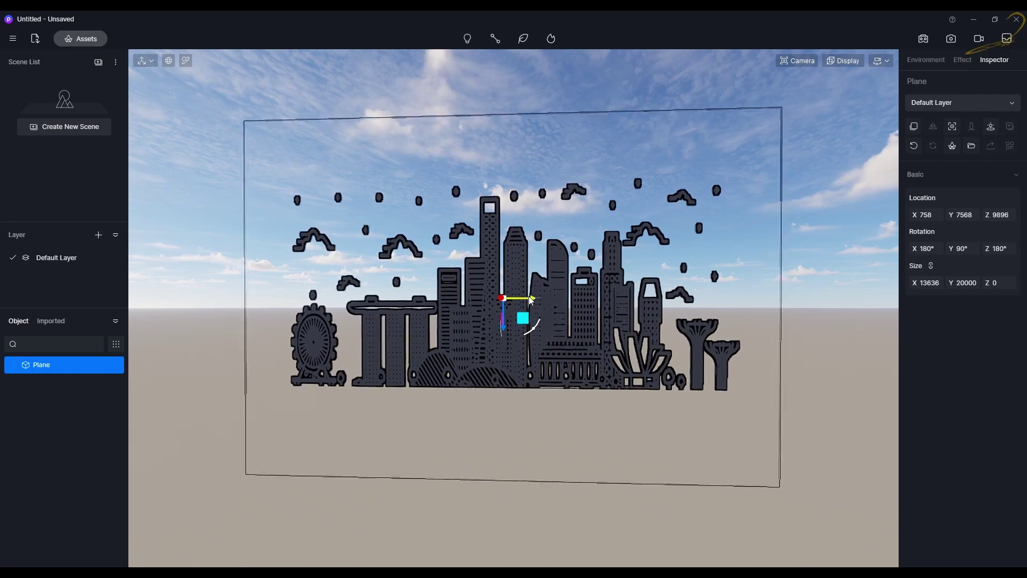
pyautogui.scroll(5, 508, 341)
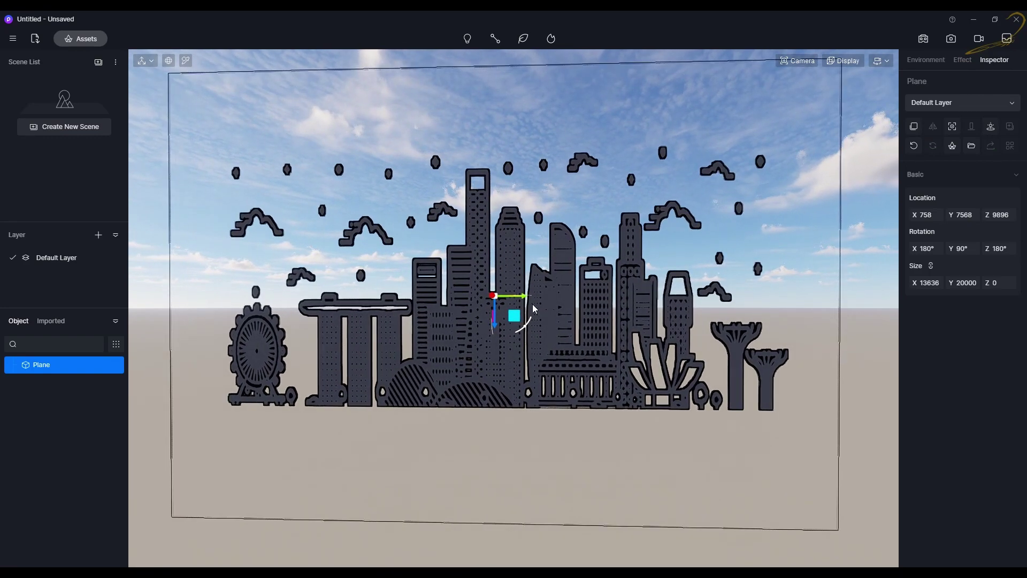
pyautogui.scroll(6, 535, 299)
pyautogui.scroll(4, 531, 304)
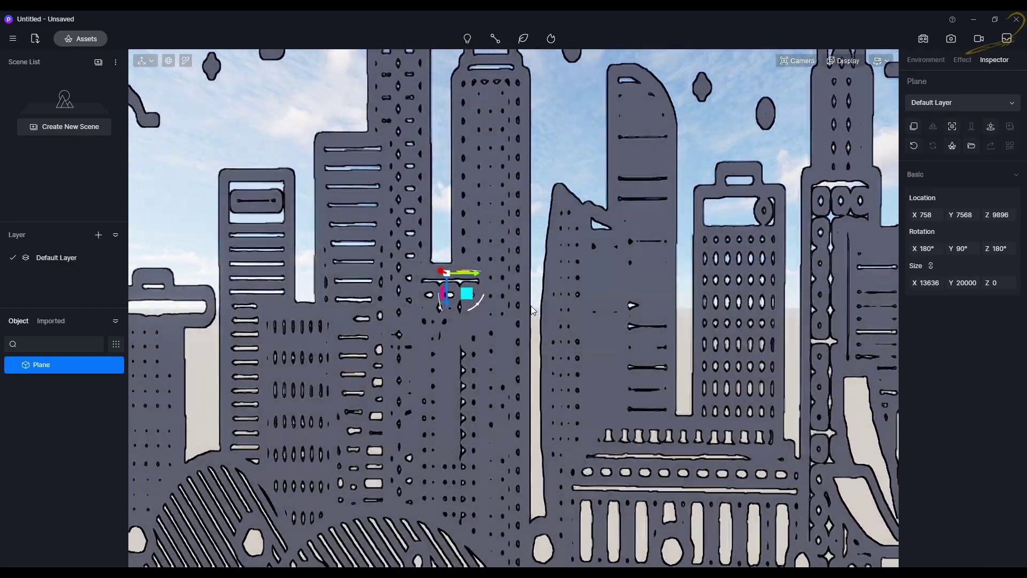
pyautogui.scroll(-2, 633, 287)
pyautogui.scroll(-8, 627, 310)
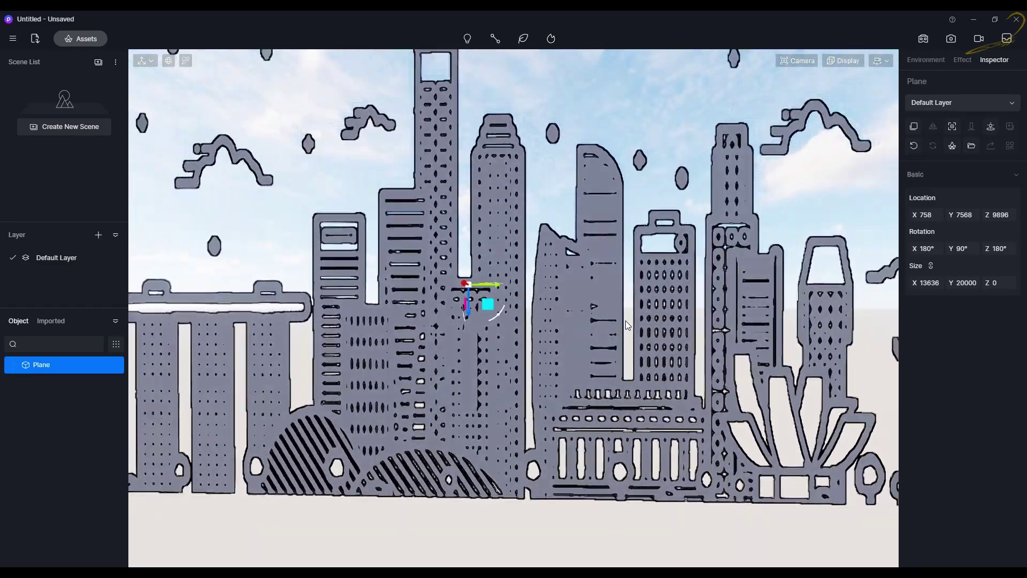
pyautogui.scroll(3, 621, 300)
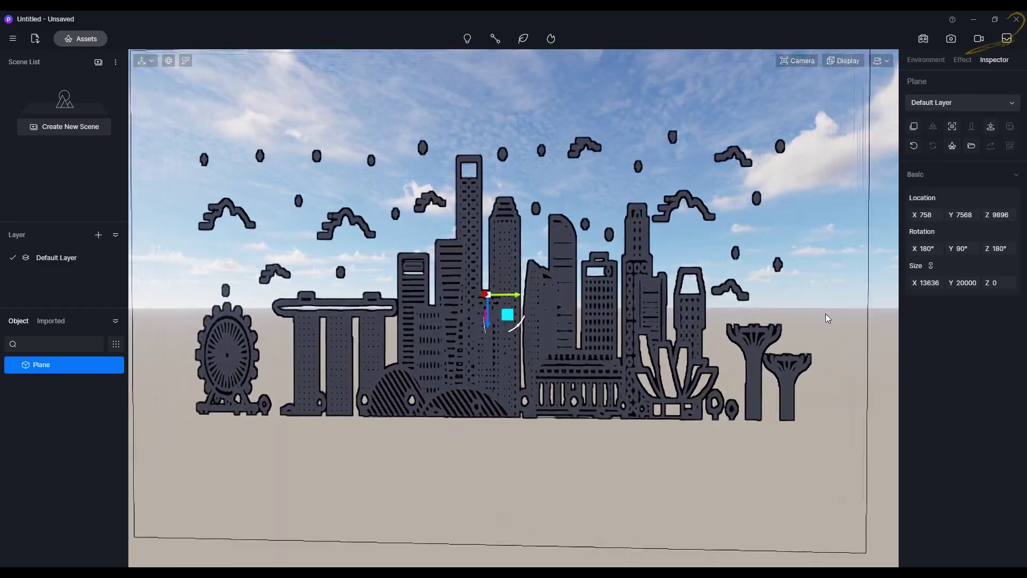
pyautogui.click(674, 253)
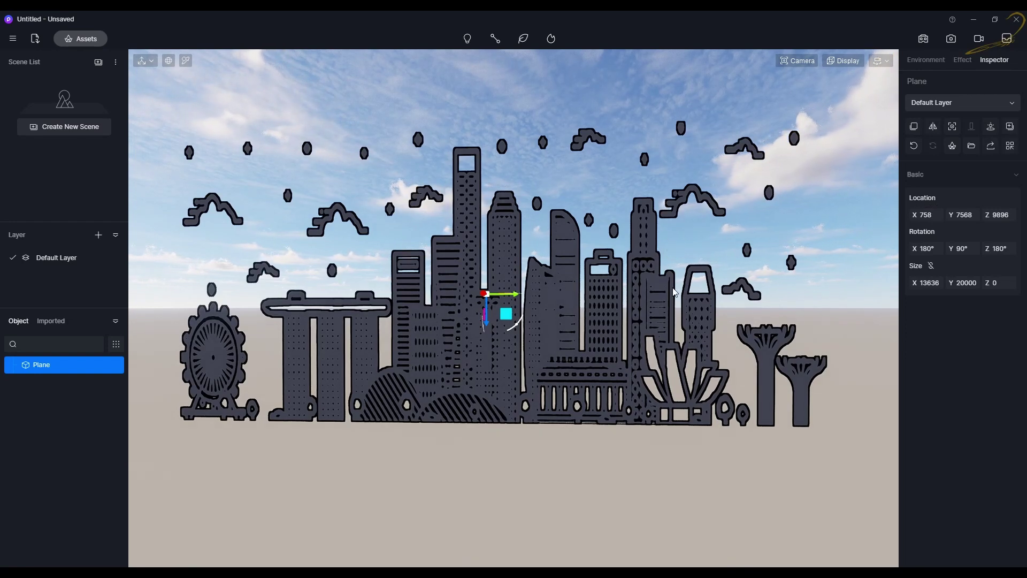
pyautogui.press('Escape')
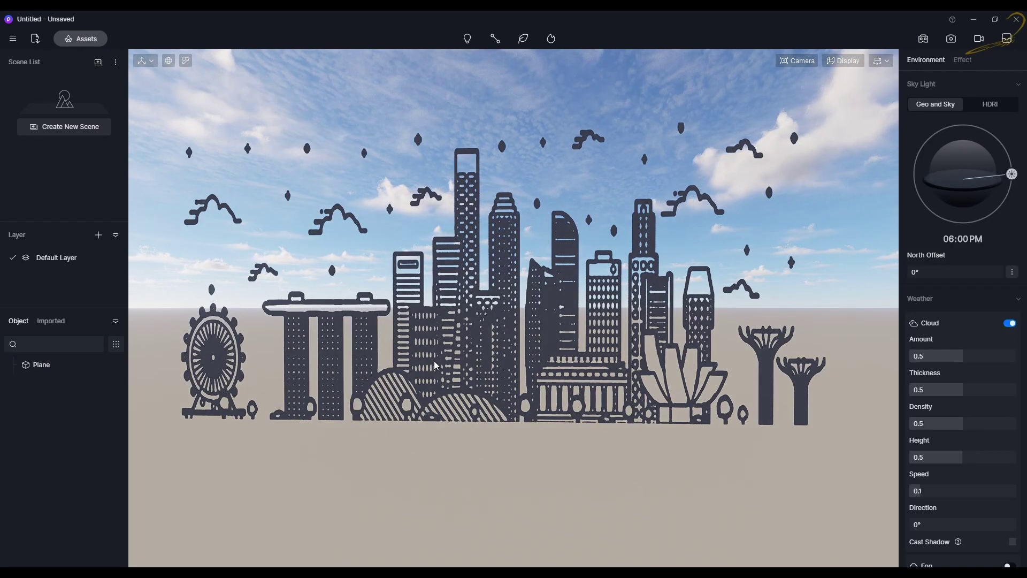
# Step: Pick the plane's material, expand the opacity map's settings, and toggle Inverted off and on again to compare
pyautogui.press('i')
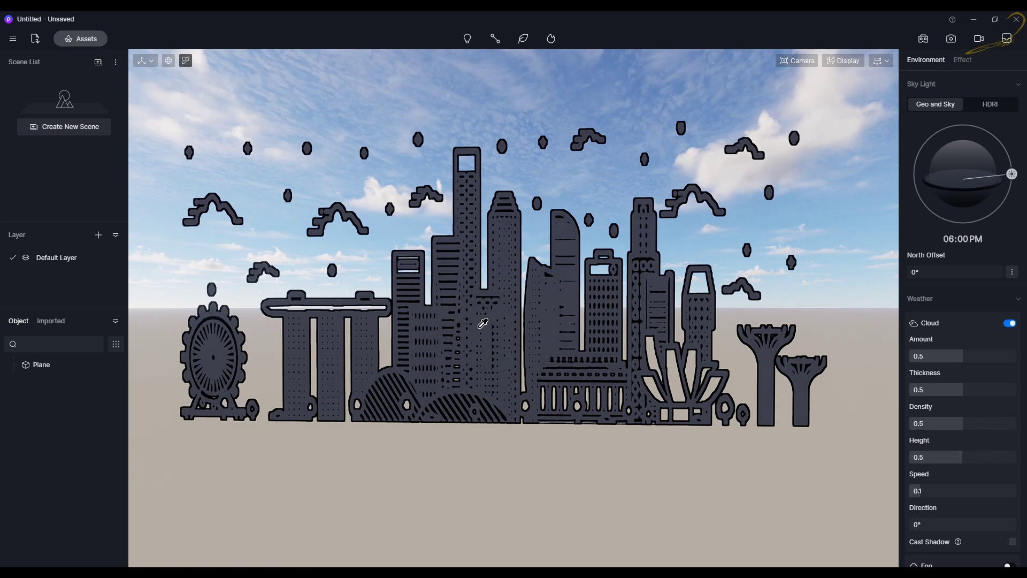
pyautogui.click(476, 330)
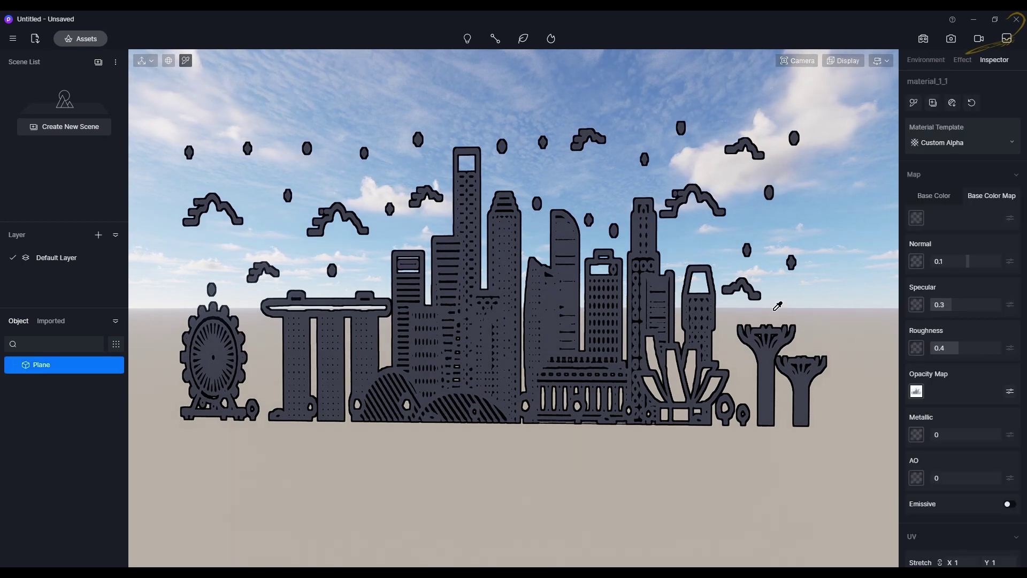
pyautogui.click(1007, 393)
pyautogui.click(1009, 463)
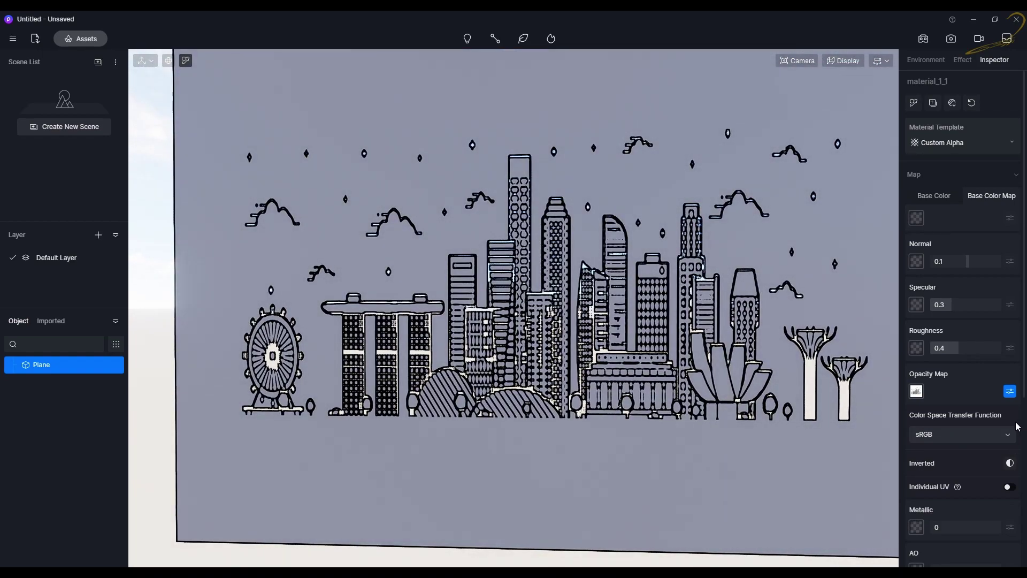
pyautogui.click(1010, 463)
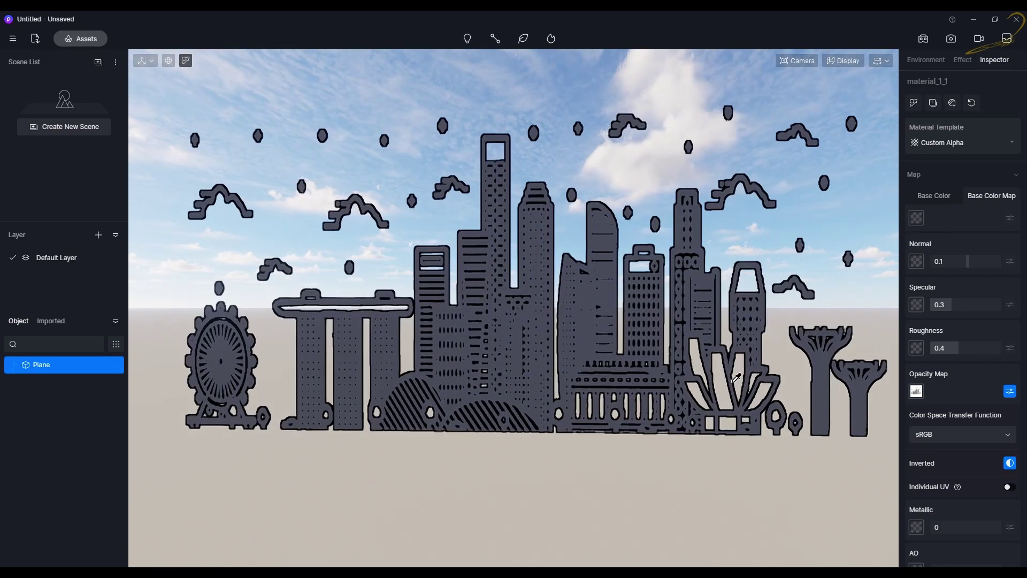
# Step: Replace the material's opacity map with the MBS 1 image
pyautogui.click(917, 392)
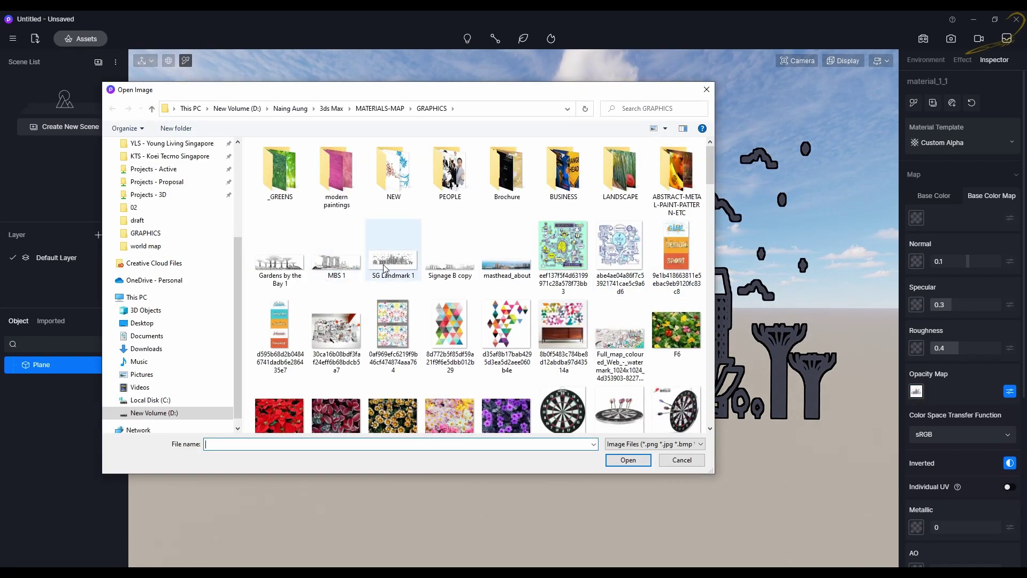
pyautogui.doubleClick(336, 269)
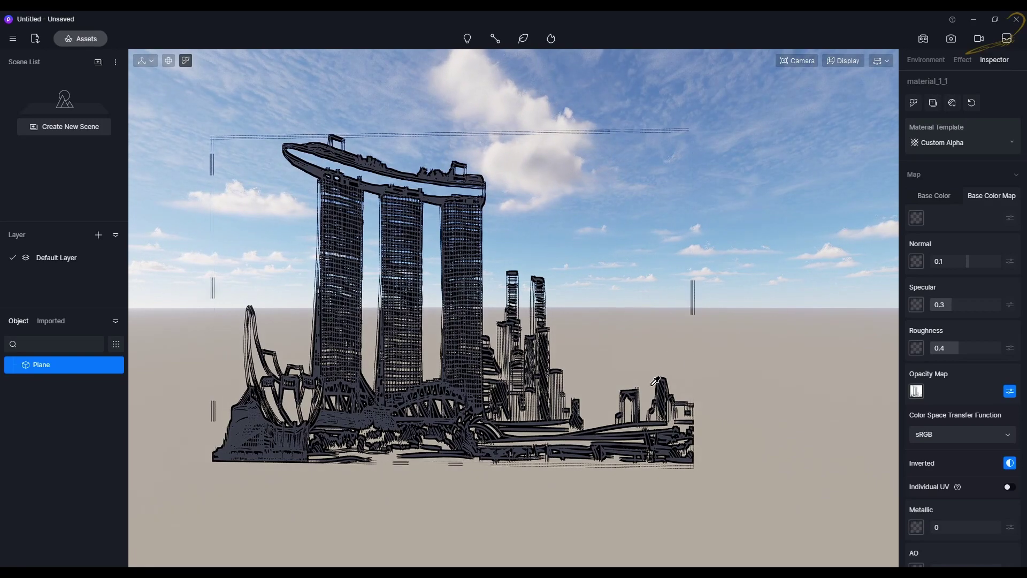
pyautogui.press('w')
pyautogui.press('a')
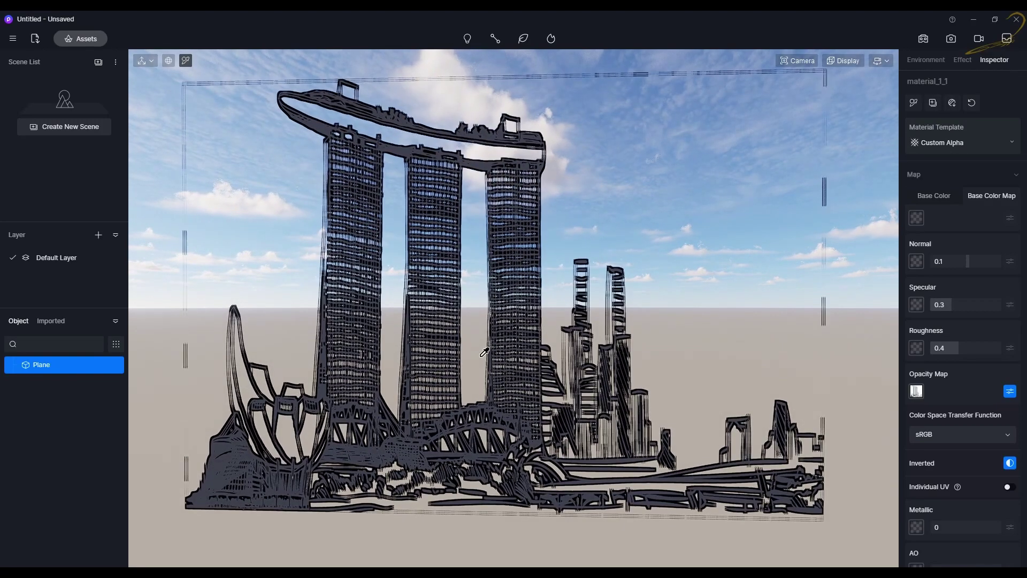
# Step: Select the plane, reduce its X size to 9958 to fit the image's proportions, and deselect it
pyautogui.click(520, 328)
pyautogui.click(514, 332)
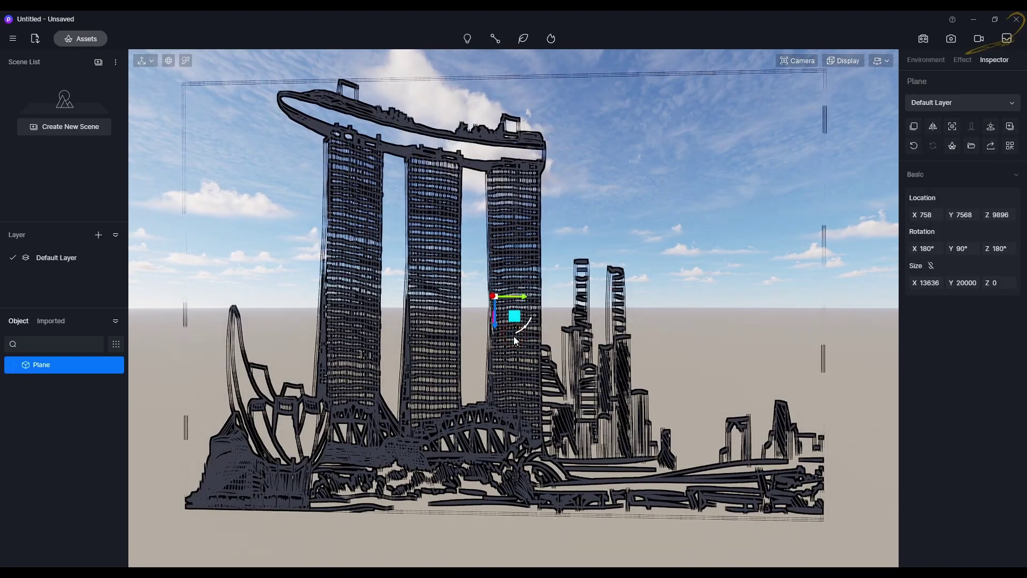
pyautogui.moveTo(938, 284); pyautogui.dragTo(742, 284)
pyautogui.press('f')
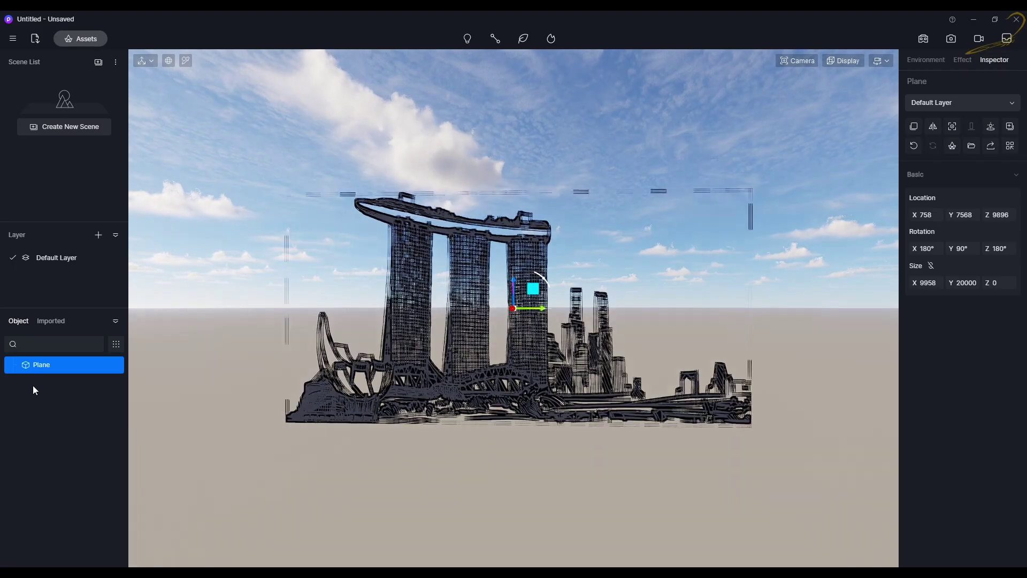
pyautogui.scroll(5, 509, 329)
pyautogui.click(573, 264)
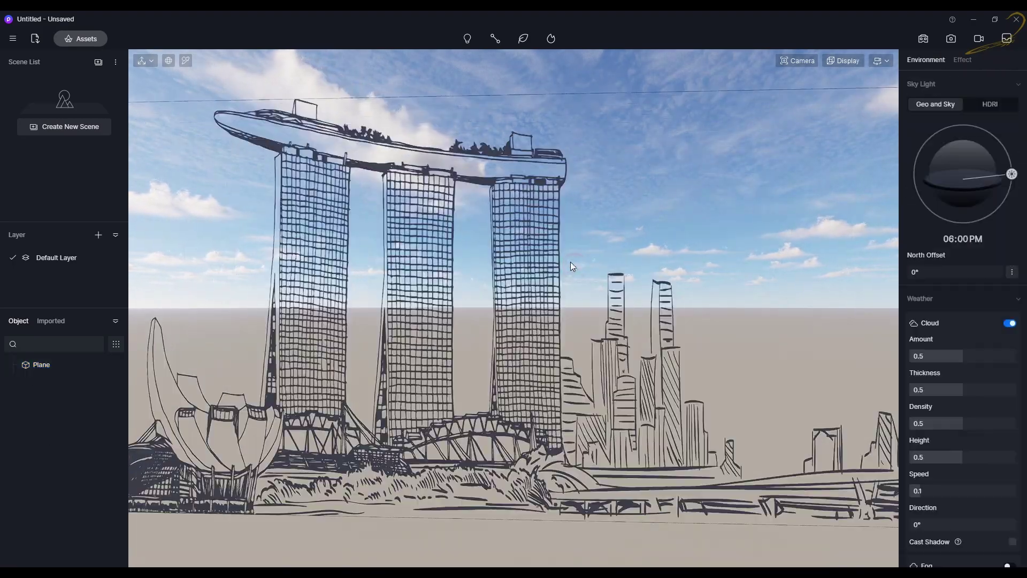
# Step: Inspect the line drawing up close, pick the plane's material again and disable Inverted for its opacity map
pyautogui.scroll(8, 523, 278)
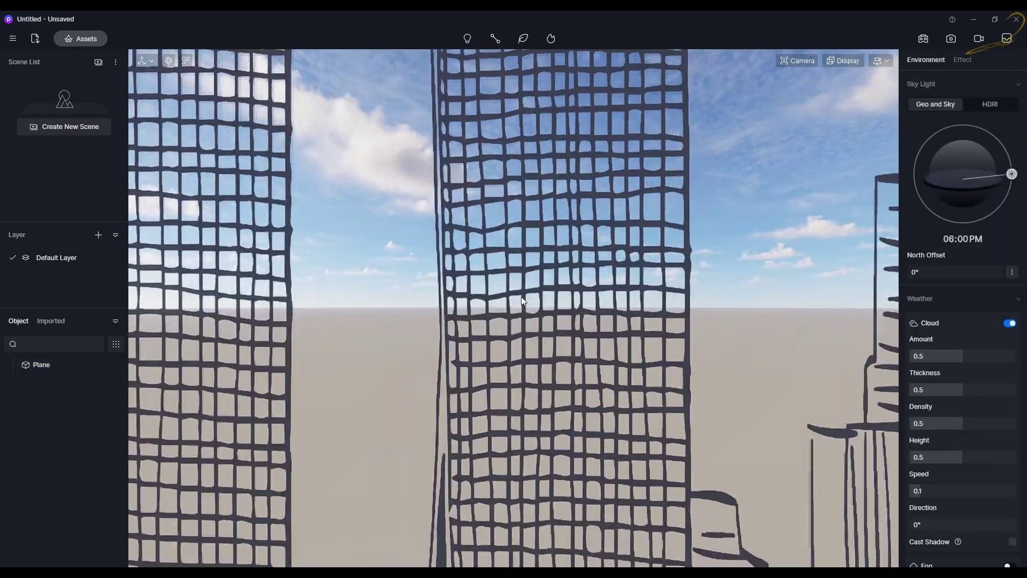
pyautogui.scroll(-10, 522, 296)
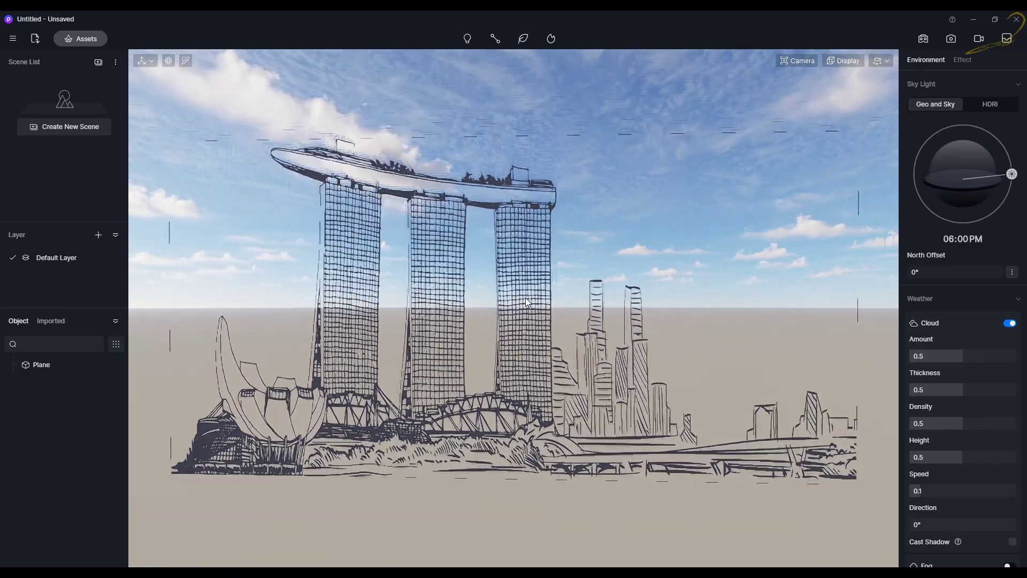
pyautogui.scroll(6, 515, 273)
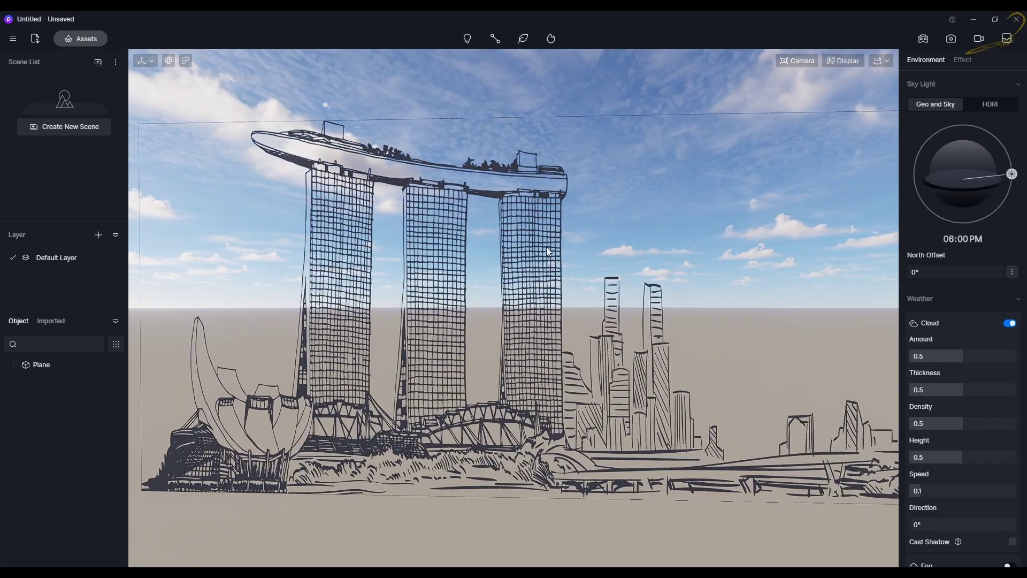
pyautogui.click(560, 191)
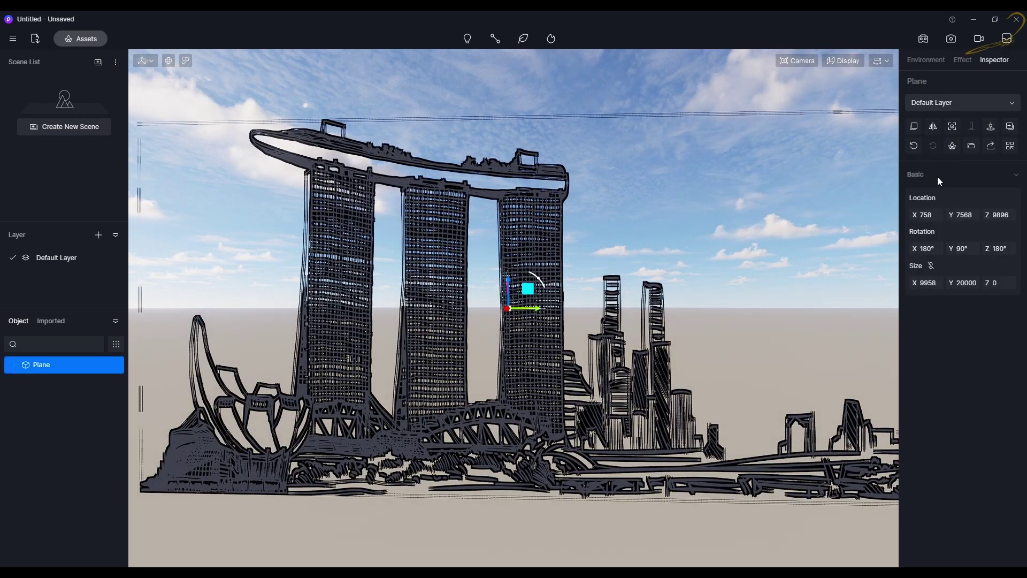
pyautogui.click(561, 368)
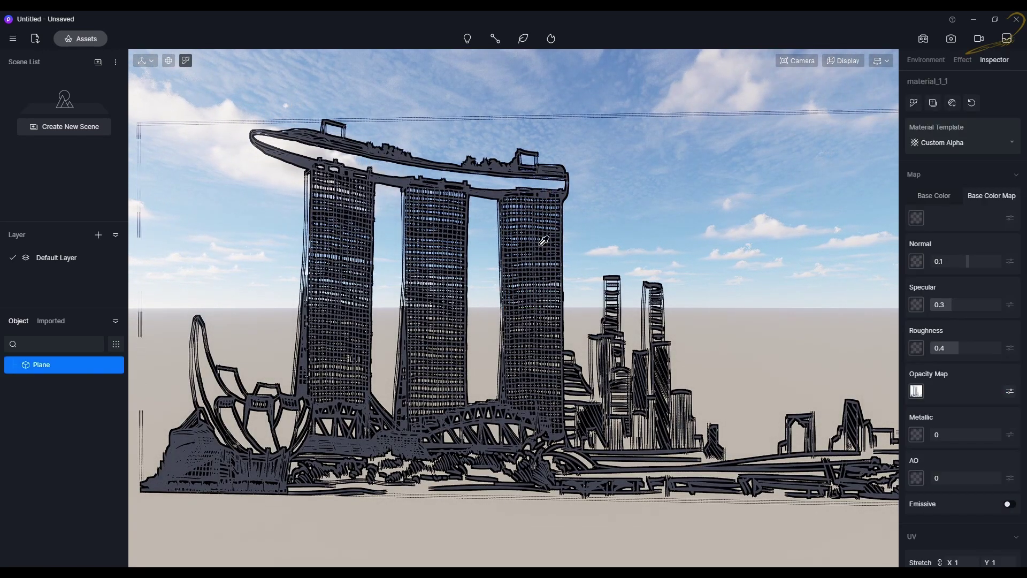
pyautogui.click(1010, 391)
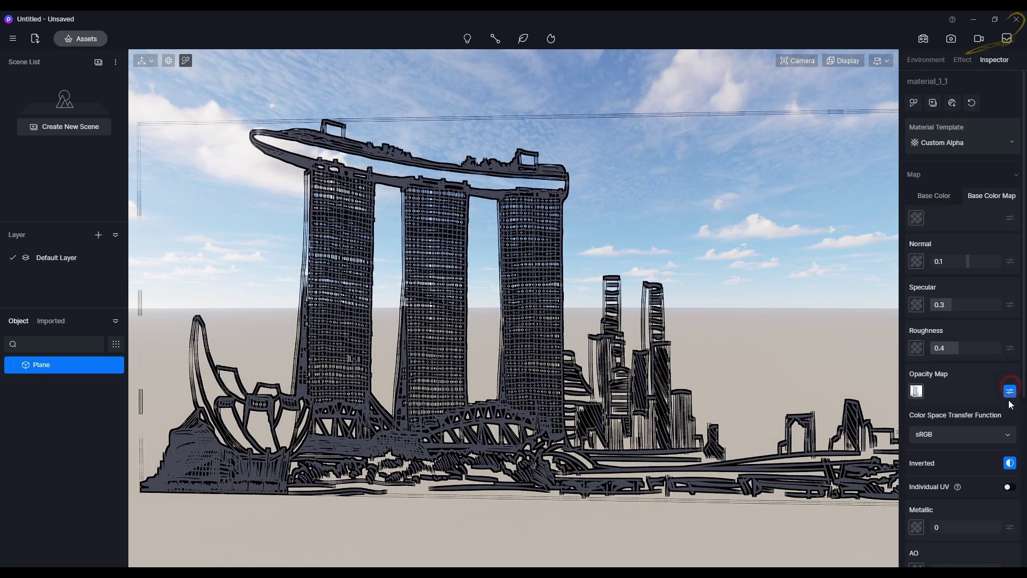
pyautogui.click(1010, 464)
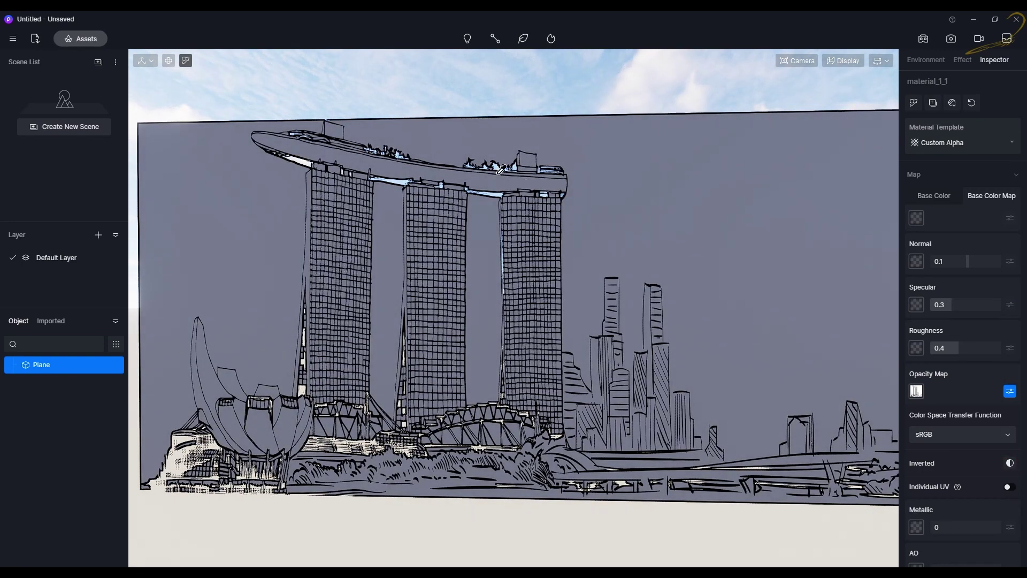
# Step: Enable Inverted for the opacity map, set the material's base color to bright red, and deselect the plane
pyautogui.click(1011, 463)
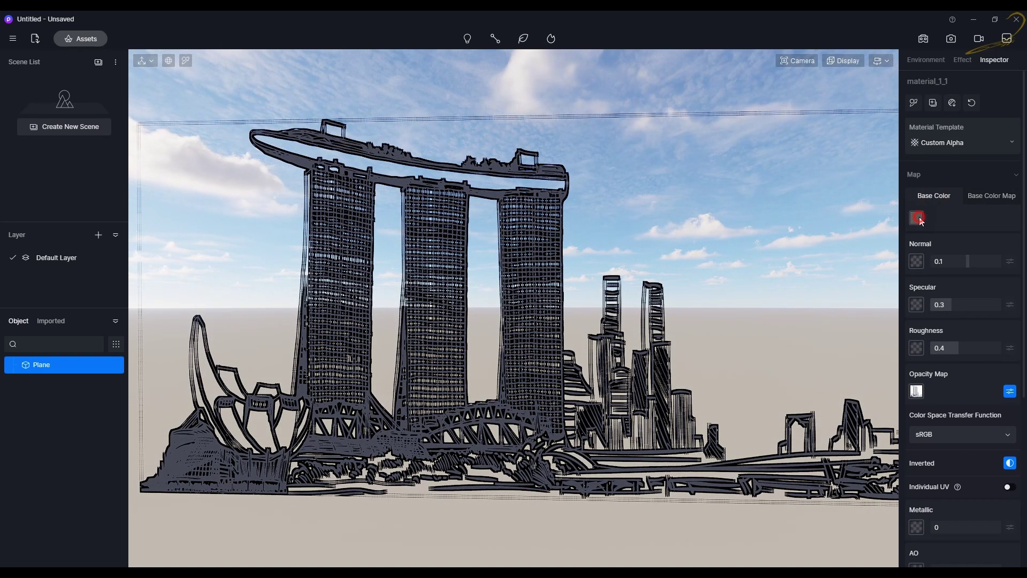
pyautogui.click(918, 217)
pyautogui.click(920, 259)
pyautogui.moveTo(950, 265); pyautogui.dragTo(1006, 262)
pyautogui.click(748, 249)
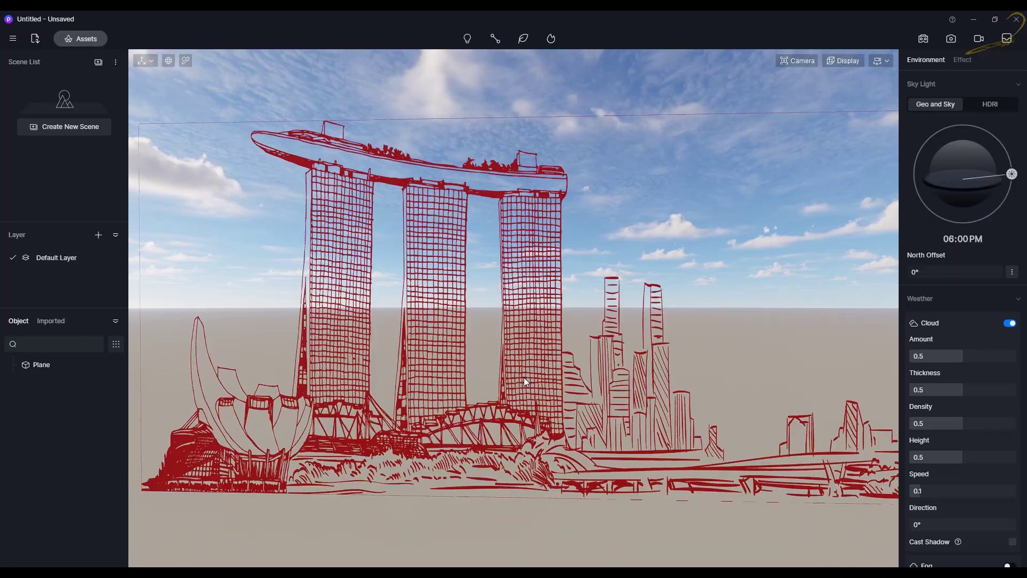
# Step: Examine the red skyline drawing up close, along its edges and from a distance, ending with the whole plane framed
pyautogui.scroll(6, 512, 371)
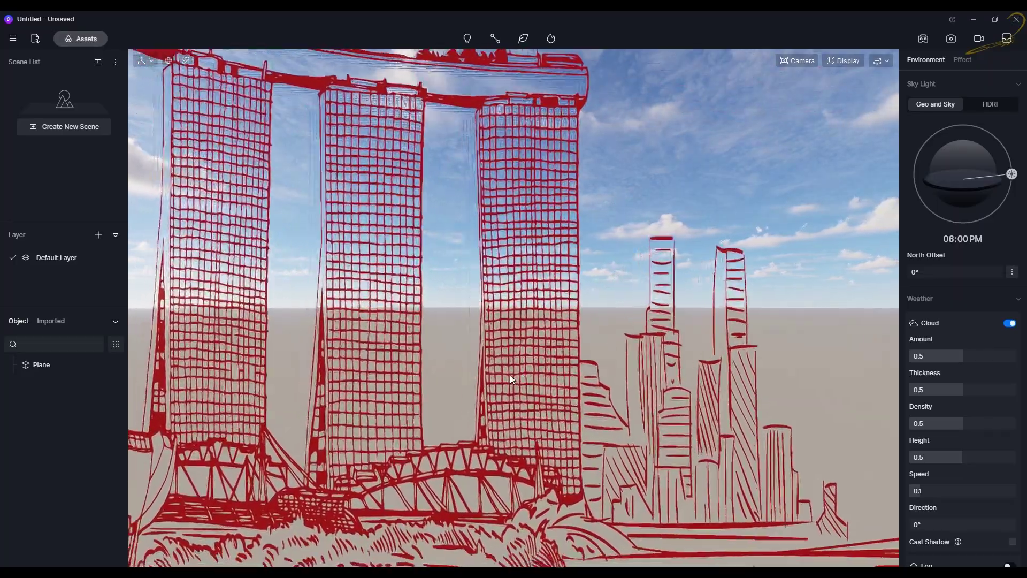
pyautogui.scroll(-8, 509, 374)
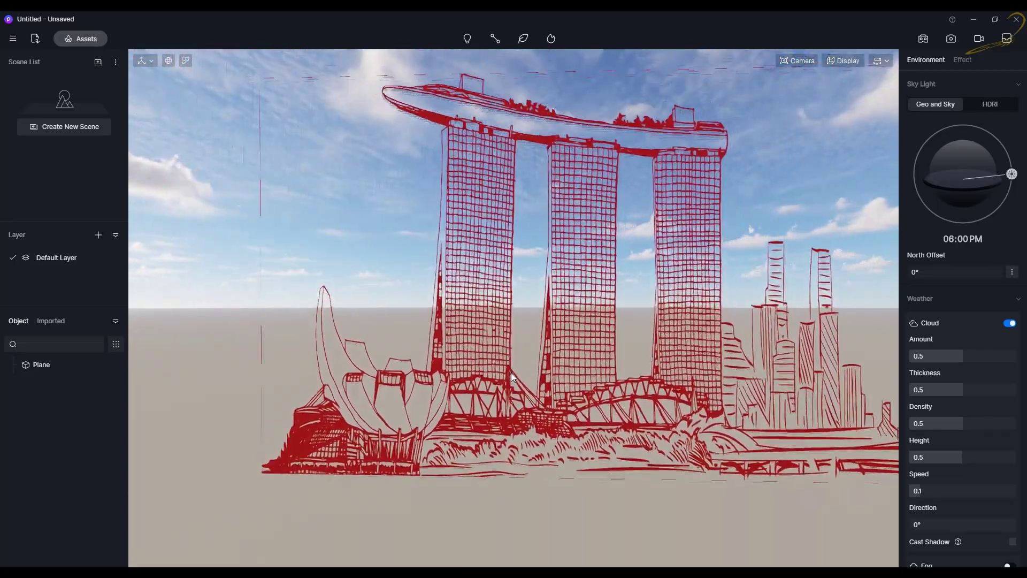
pyautogui.scroll(8, 511, 372)
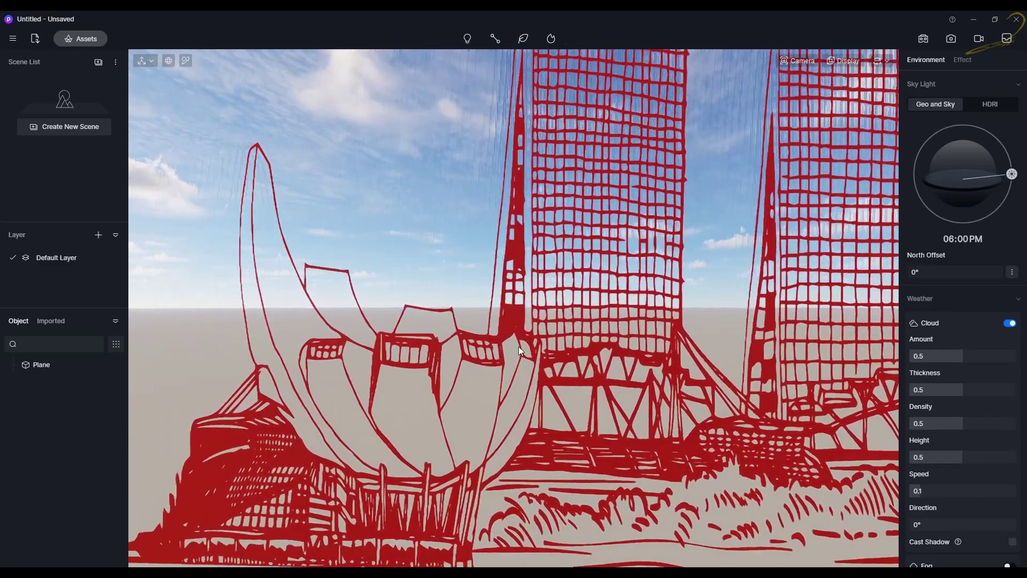
pyautogui.press('a')
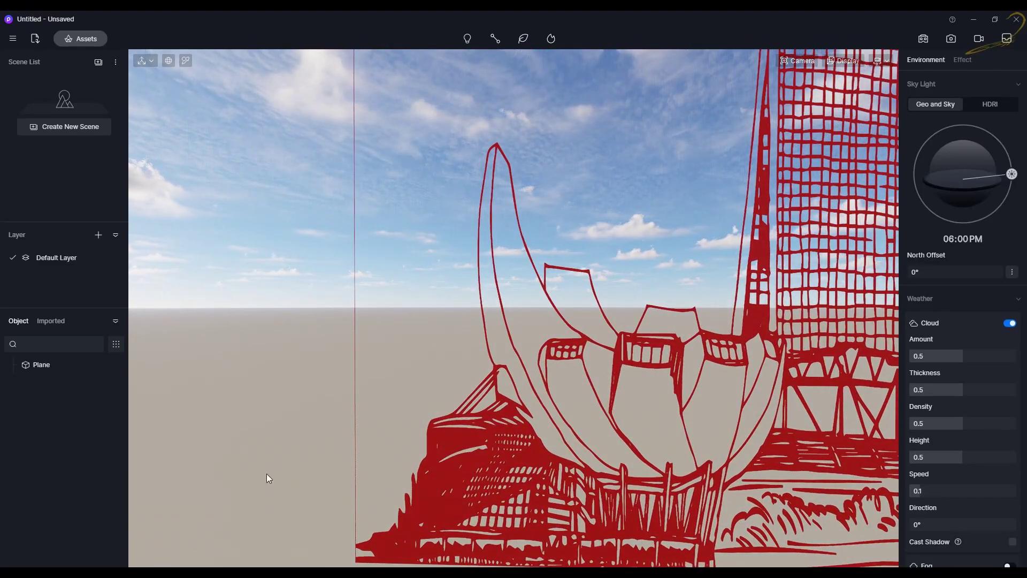
pyautogui.press('w')
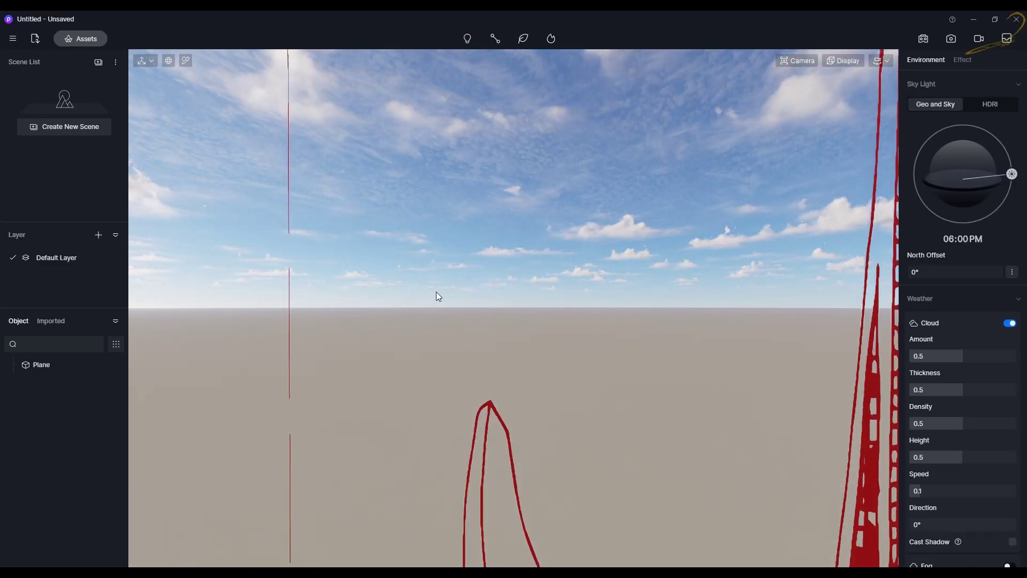
pyautogui.press('d')
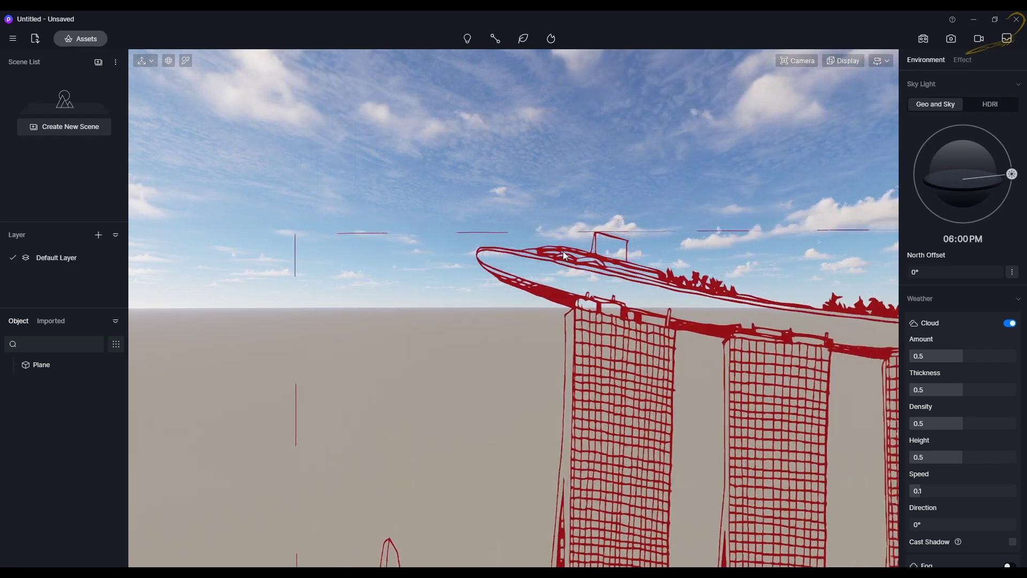
pyautogui.press('d')
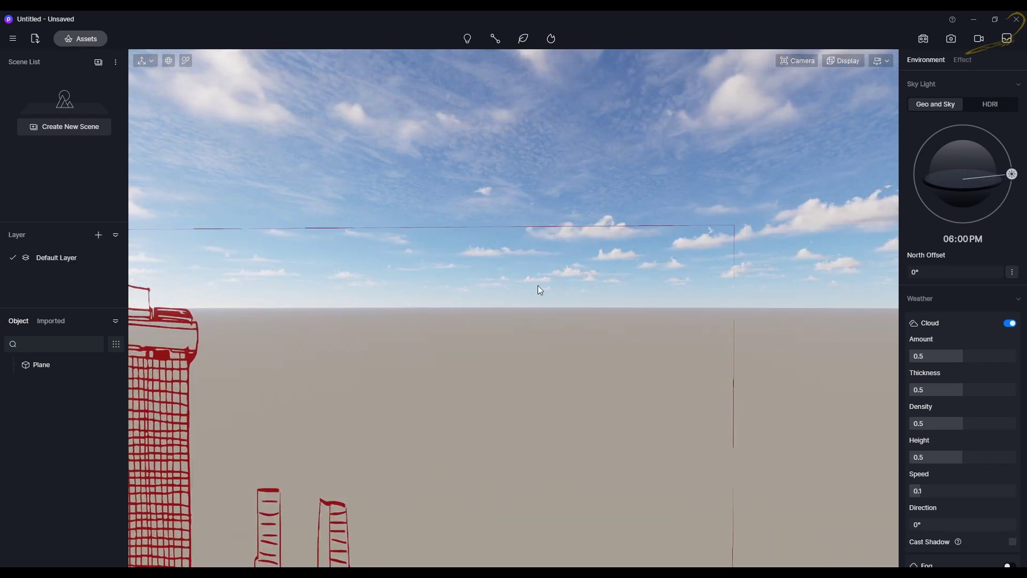
pyautogui.press('a')
pyautogui.press('e')
pyautogui.press('s')
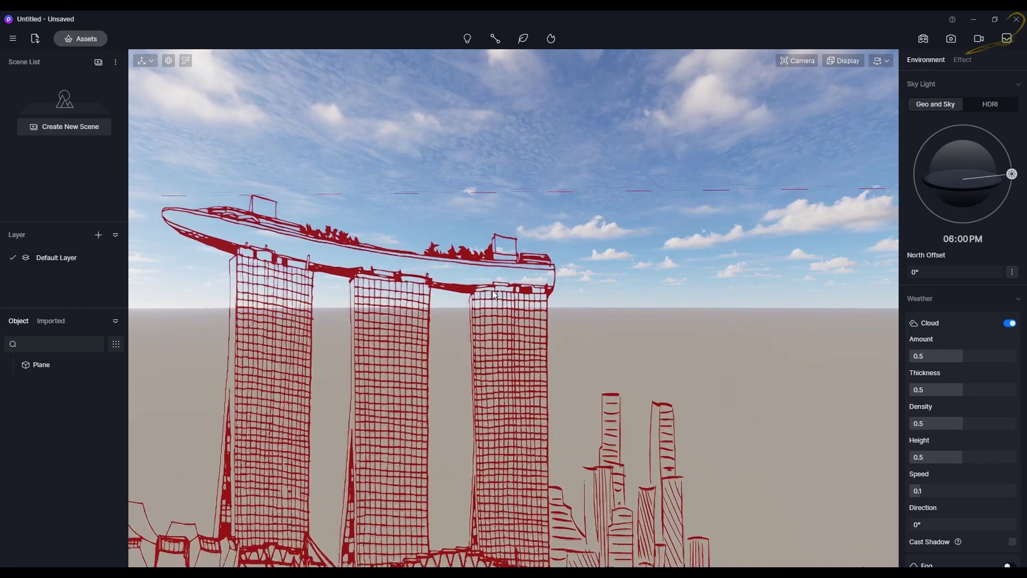
pyautogui.press('s')
pyautogui.press('e')
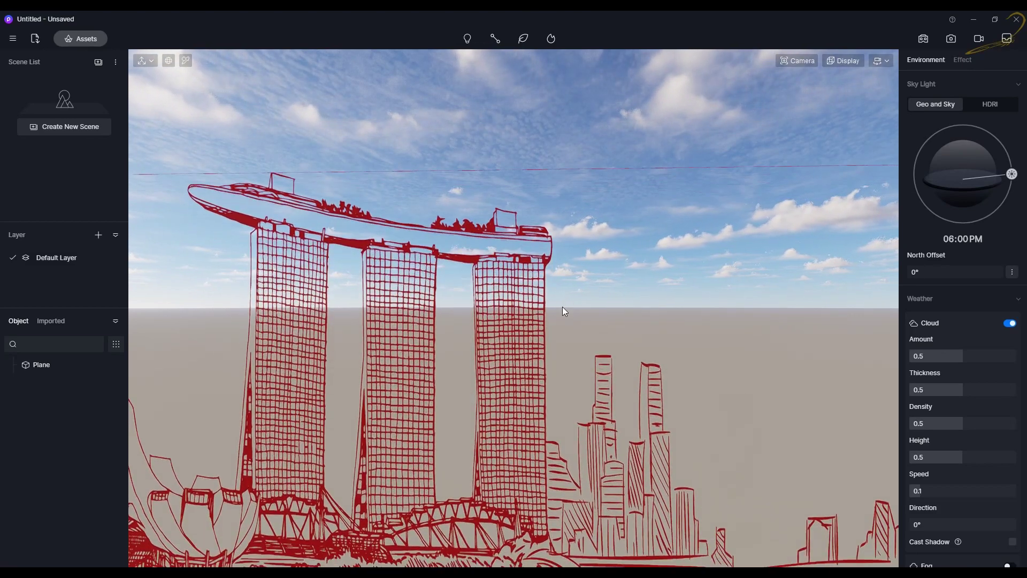
pyautogui.press('s')
pyautogui.press('e')
pyautogui.press('d')
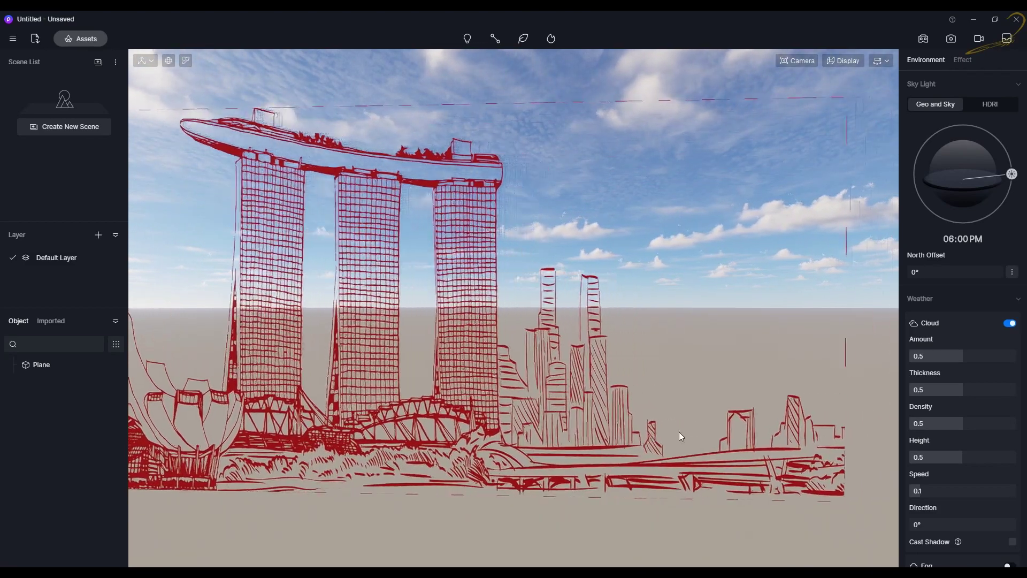
pyautogui.press('w')
pyautogui.press('a')
pyautogui.press('s')
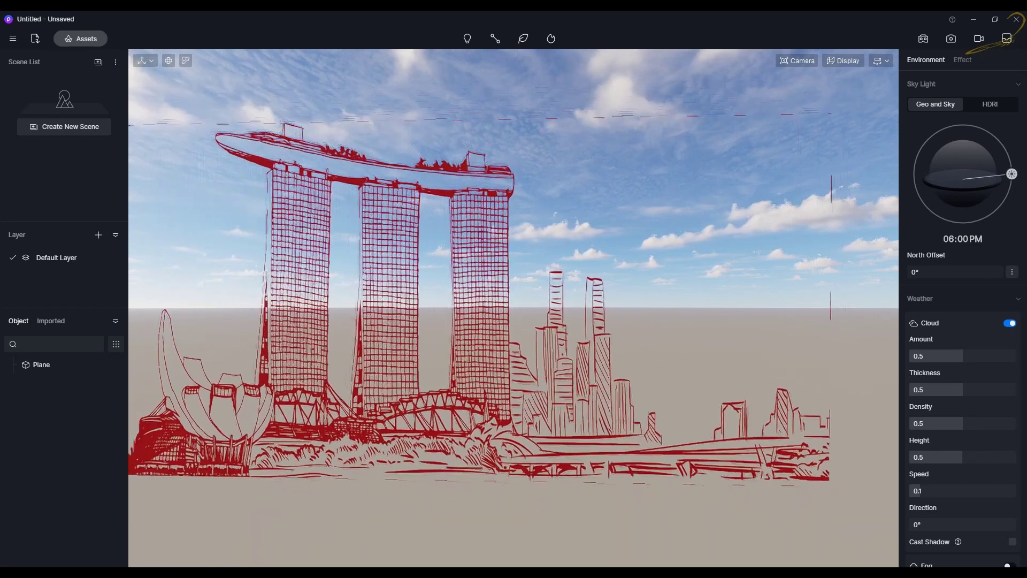
pyautogui.moveTo(425, 305)
pyautogui.mouseDown(button='right')
pyautogui.moveTo(352, 358)
pyautogui.moveTo(521, 311)
pyautogui.mouseUp(button='right')
pyautogui.press('q')
pyautogui.moveTo(452, 361)
pyautogui.mouseDown(button='right')
pyautogui.moveTo(508, 343)
pyautogui.moveTo(451, 341)
pyautogui.moveTo(461, 334)
pyautogui.moveTo(490, 363)
pyautogui.moveTo(484, 377)
pyautogui.mouseUp(button='right')
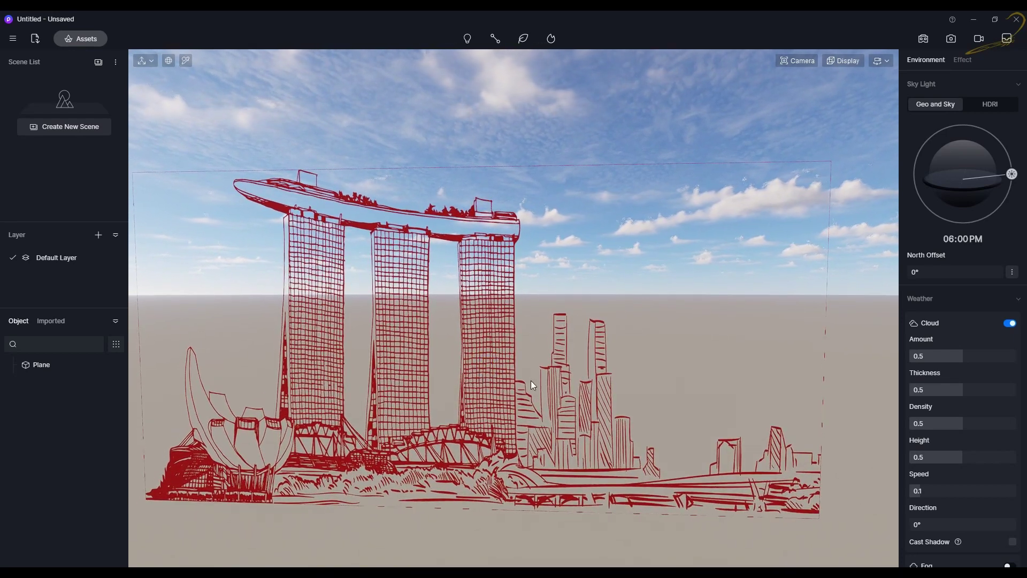
# Step: Pick the plane's material, replace its opacity map with the Gardens by the Bay 1 image, and deselect the plane
pyautogui.click(601, 399)
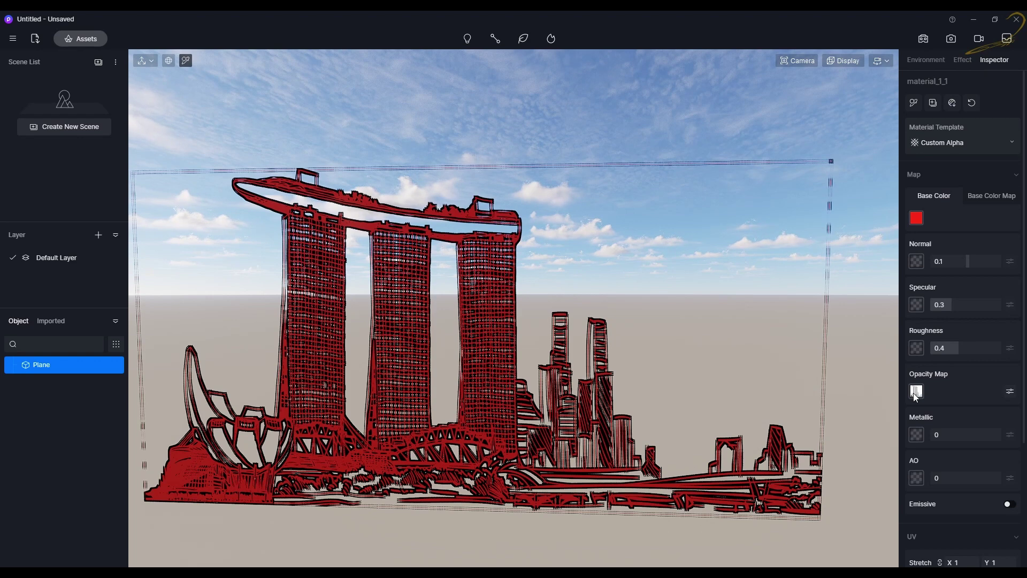
pyautogui.click(917, 392)
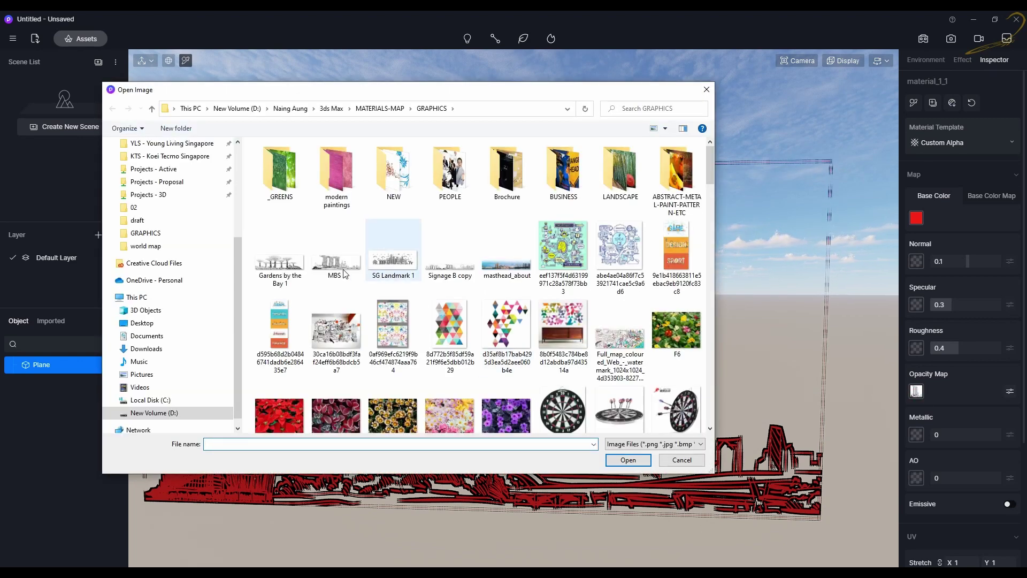
pyautogui.click(287, 270)
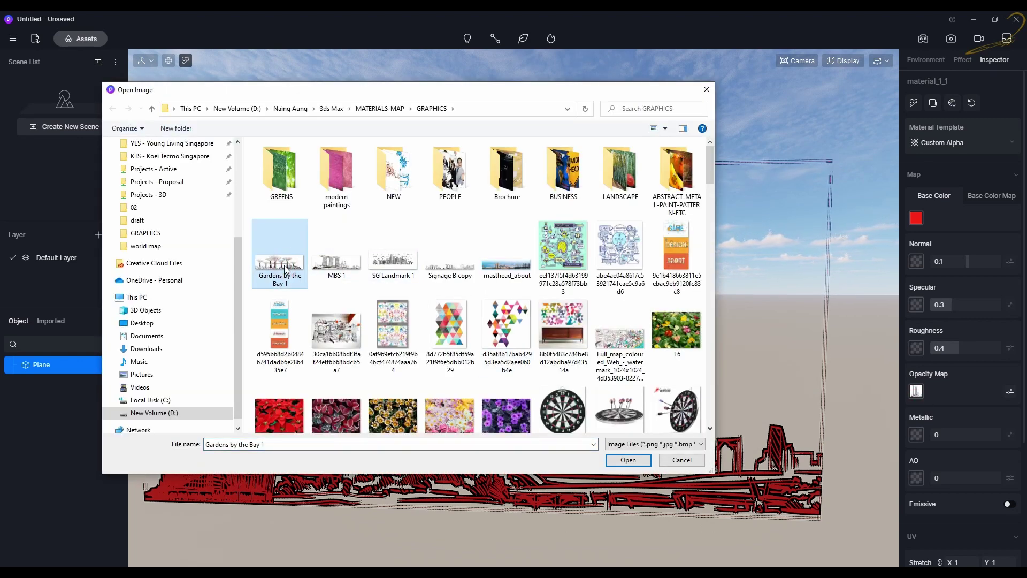
pyautogui.doubleClick(284, 268)
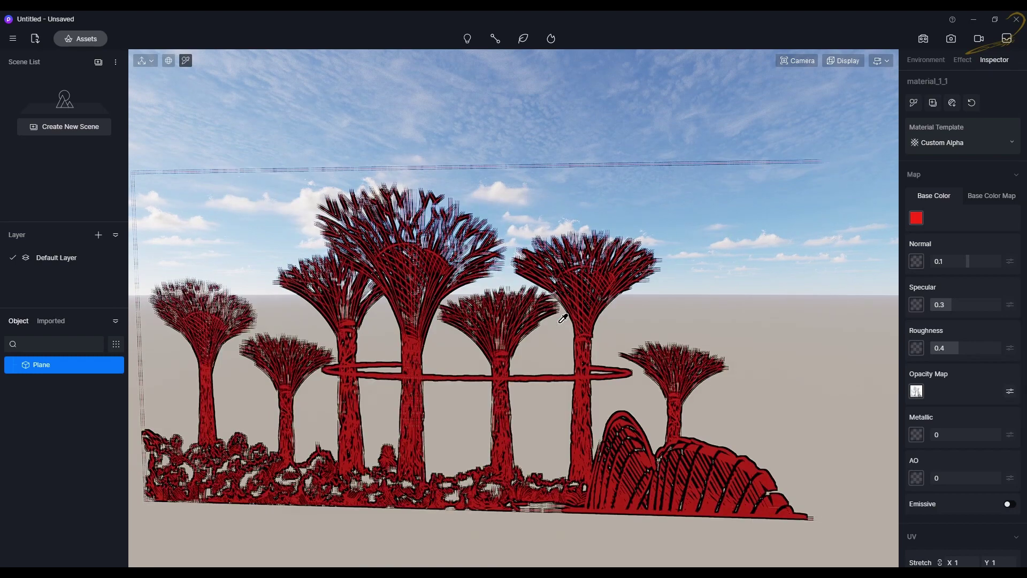
pyautogui.moveTo(562, 333); pyautogui.dragTo(566, 310, button='right')
pyautogui.click(631, 329)
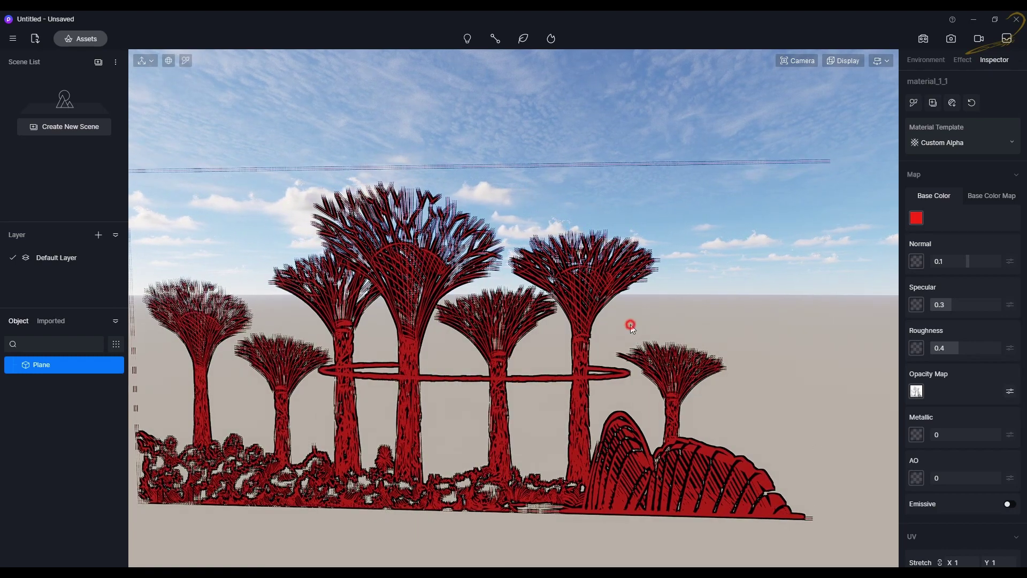
pyautogui.press('a')
pyautogui.press('w')
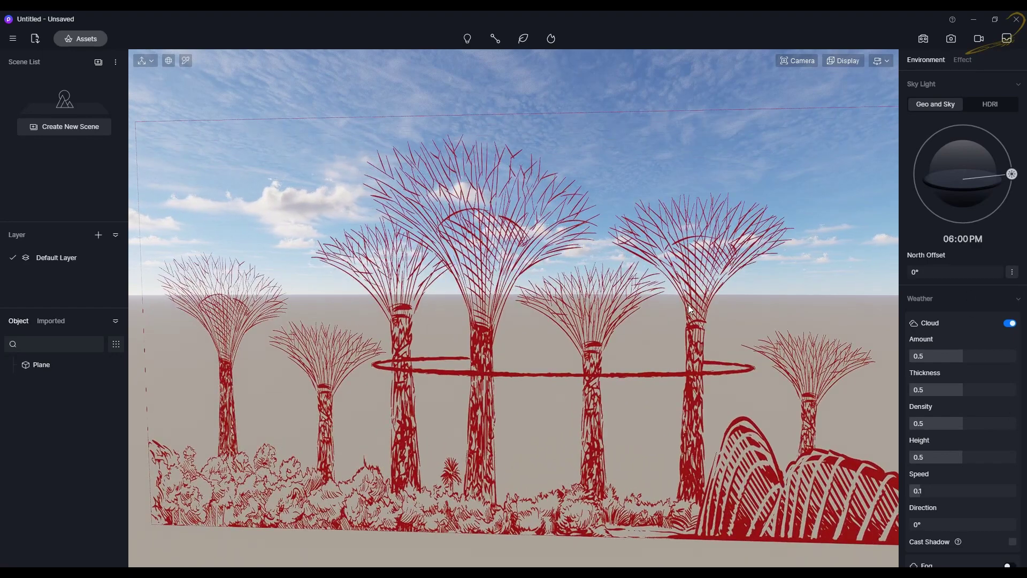
pyautogui.press('i')
pyautogui.click(688, 301)
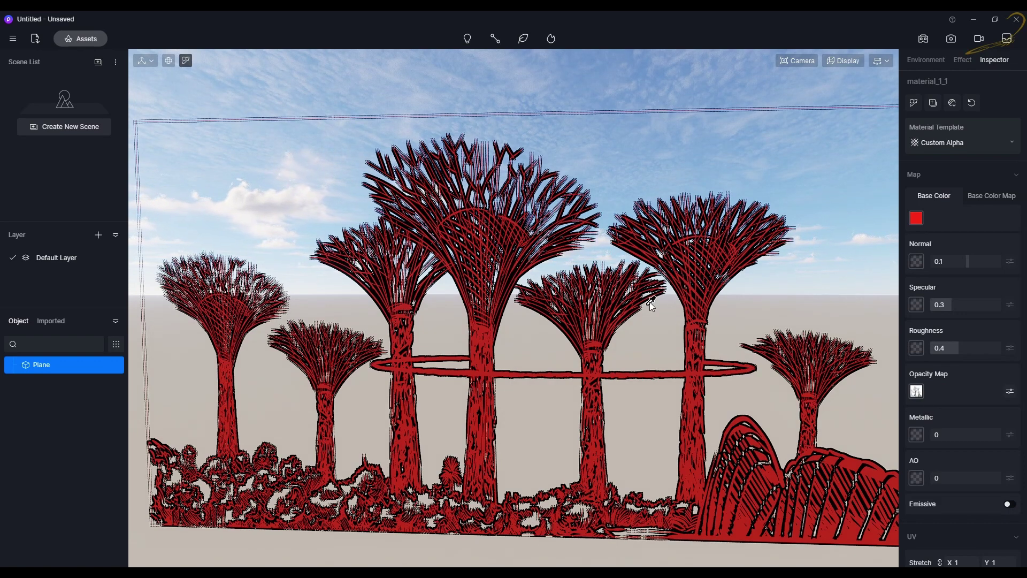
pyautogui.click(659, 329)
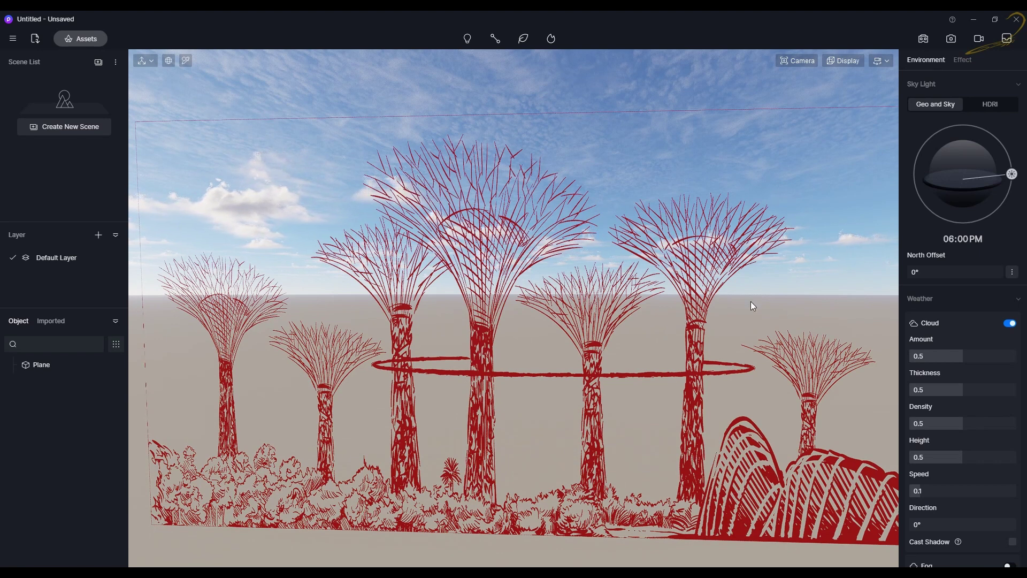
# Step: Pick the tree drawing's material, expand the opacity map's settings, and toggle Inverted off and on again to compare
pyautogui.press('i')
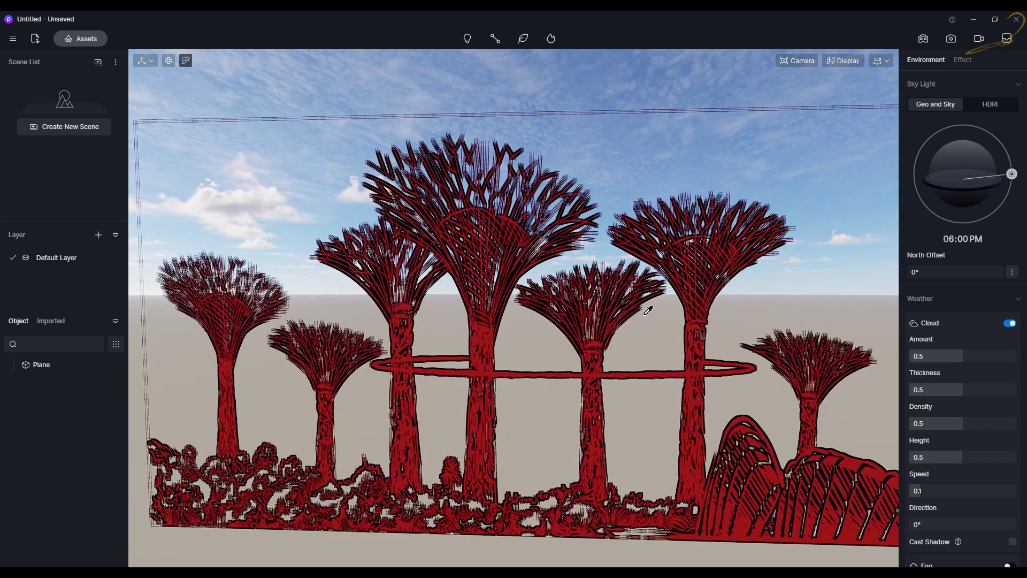
pyautogui.click(690, 276)
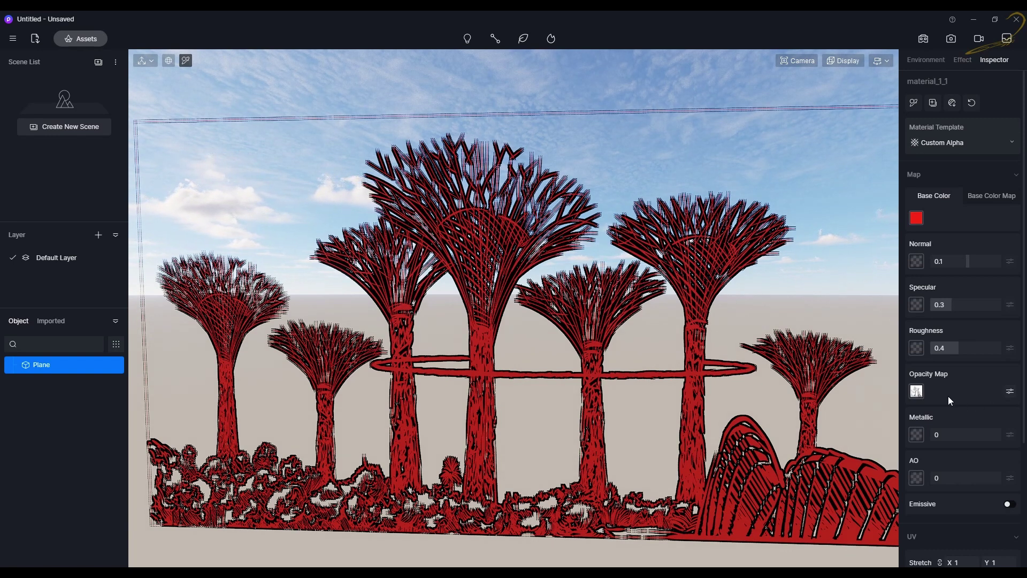
pyautogui.click(1009, 391)
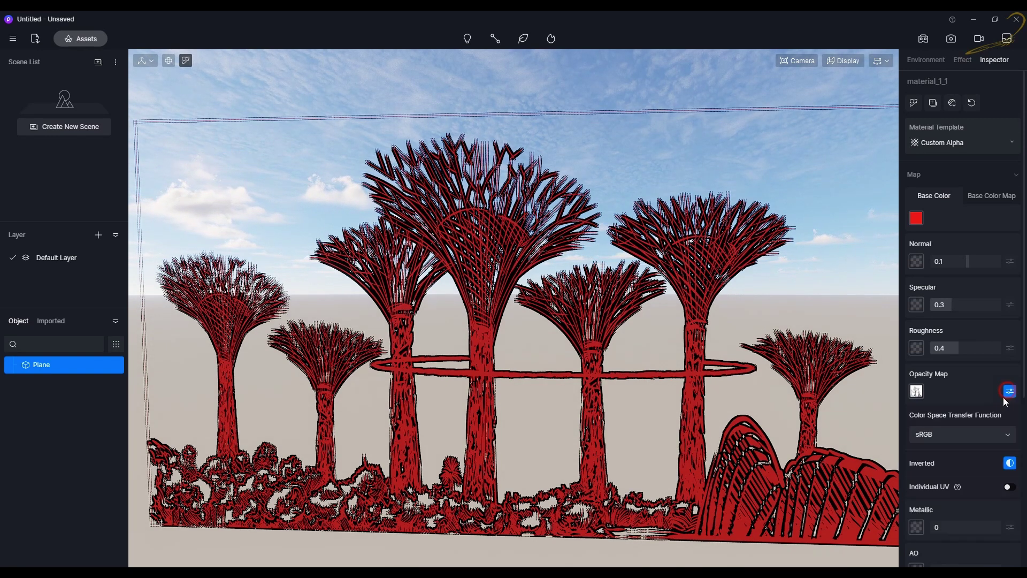
pyautogui.click(1011, 464)
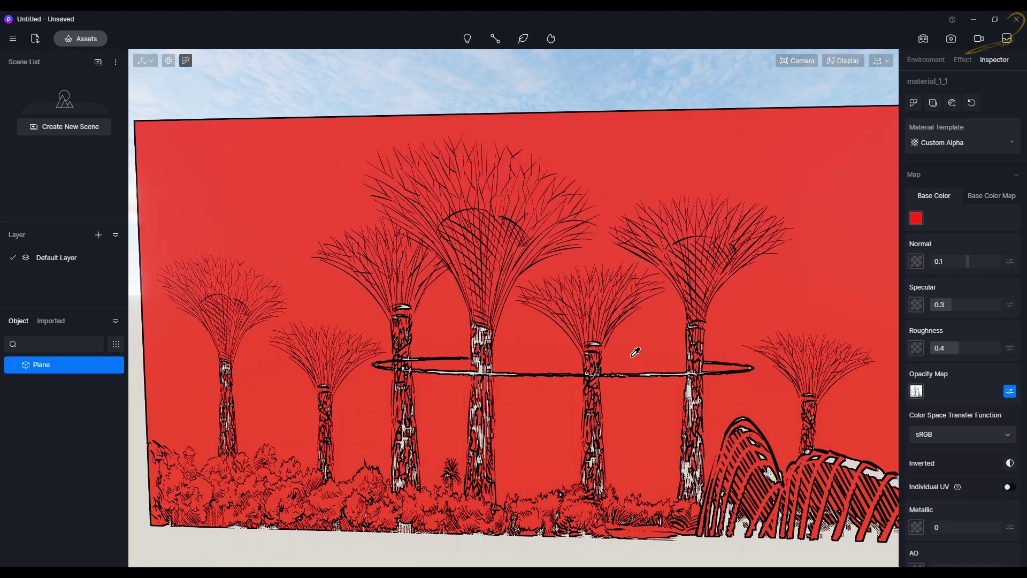
pyautogui.click(1012, 463)
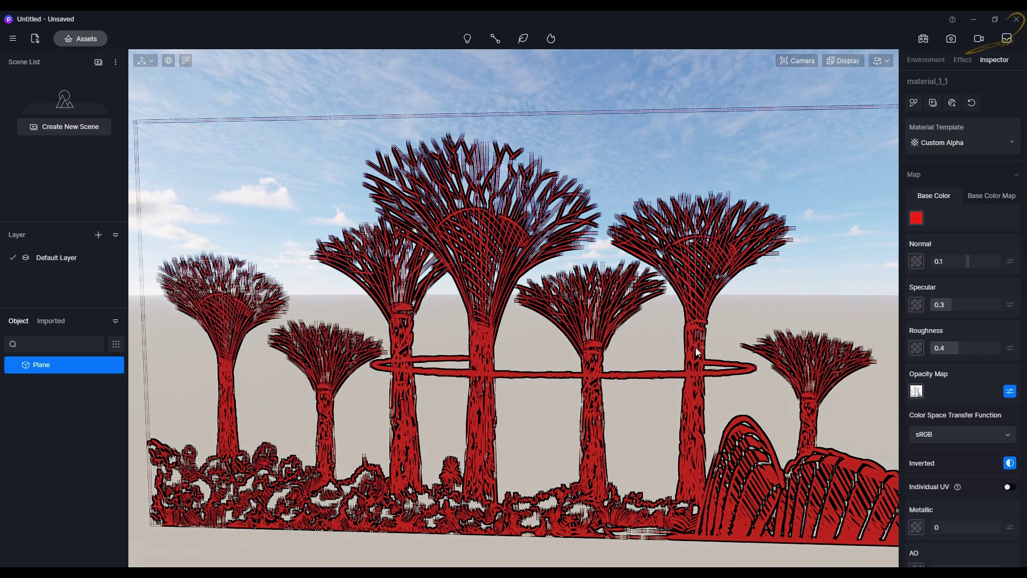
# Step: Change the material's base color to green with H 118, S 95, V 64, and deselect the plane
pyautogui.moveTo(693, 348); pyautogui.dragTo(702, 330, button='right')
pyautogui.click(989, 197)
pyautogui.click(927, 199)
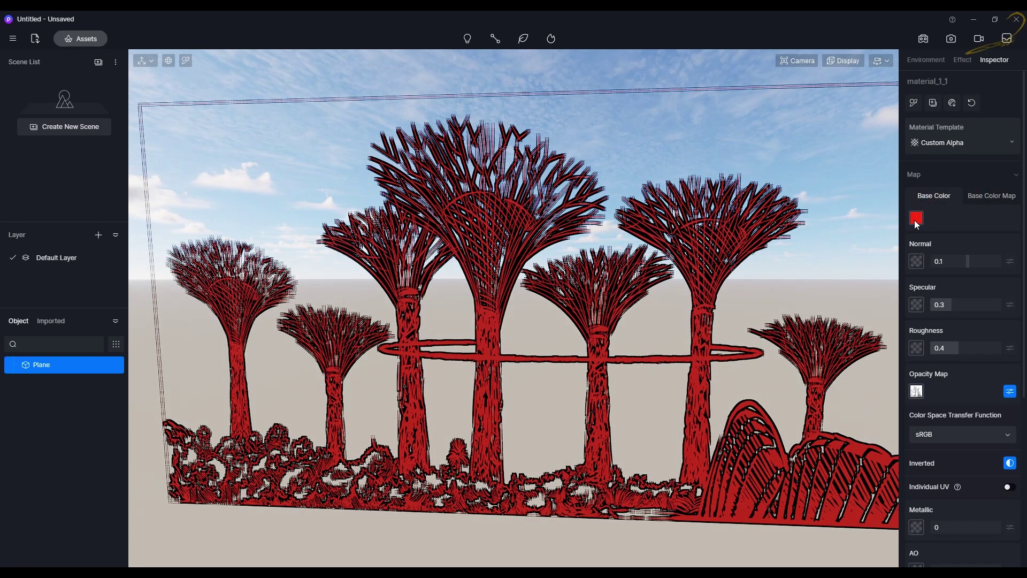
pyautogui.click(917, 219)
pyautogui.moveTo(937, 273)
pyautogui.mouseDown()
pyautogui.moveTo(979, 300)
pyautogui.moveTo(995, 294)
pyautogui.moveTo(944, 316)
pyautogui.mouseUp()
pyautogui.moveTo(982, 285); pyautogui.dragTo(1011, 275)
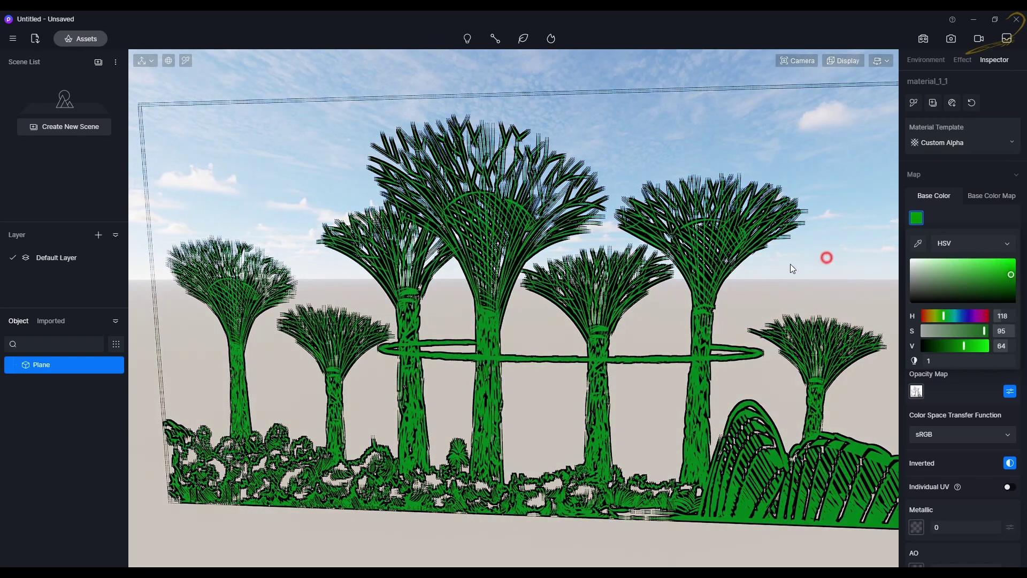
pyautogui.click(583, 374)
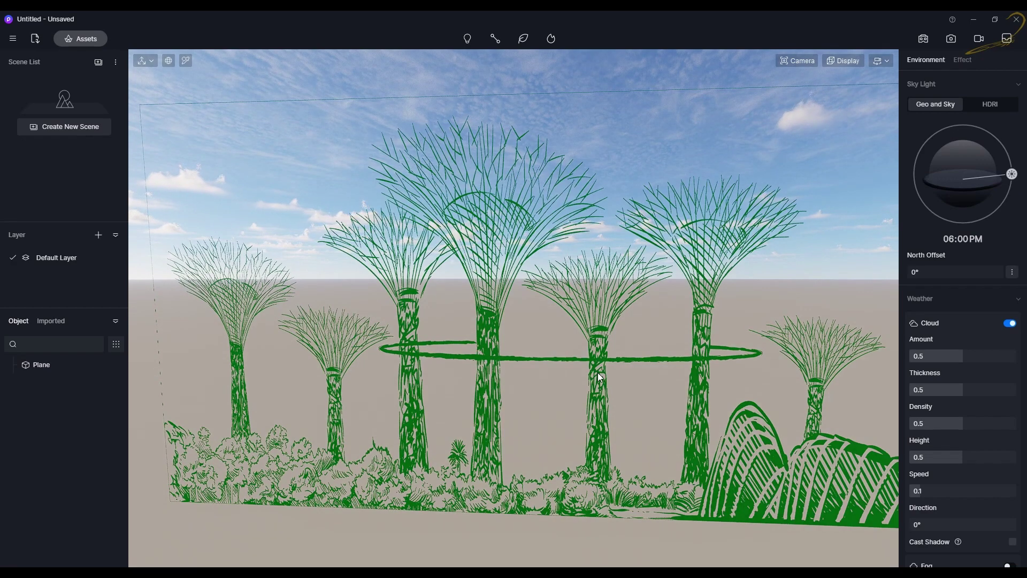
# Step: Inspect the green Gardens by the Bay drawing from another angle, up close, and in a straight-on orthographic view
pyautogui.moveTo(573, 328); pyautogui.dragTo(590, 336, button='right')
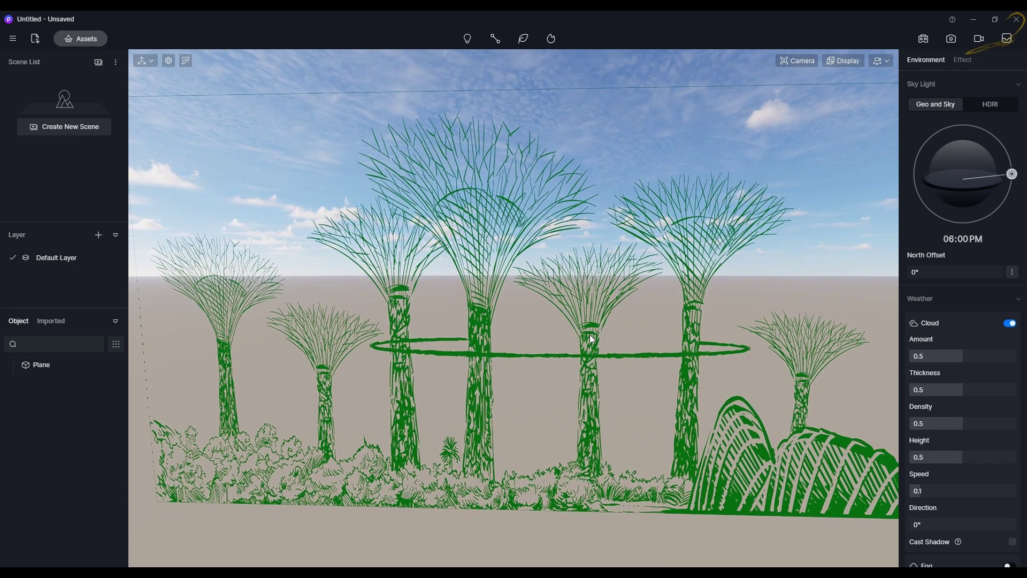
pyautogui.moveTo(528, 356); pyautogui.dragTo(771, 339, button='middle')
pyautogui.moveTo(546, 378); pyautogui.dragTo(415, 370, button='middle')
pyautogui.scroll(5, 514, 376)
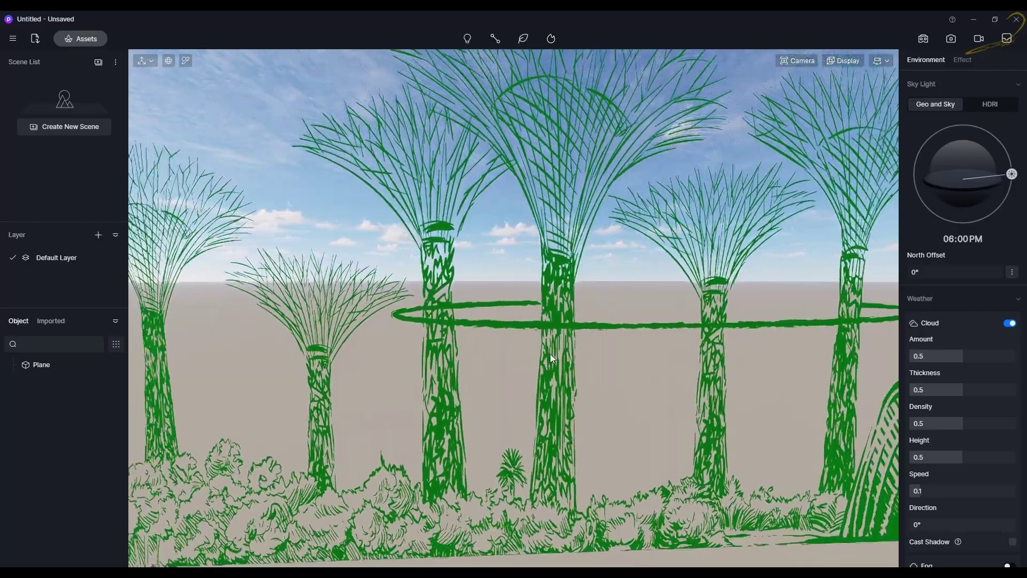
pyautogui.scroll(10, 557, 339)
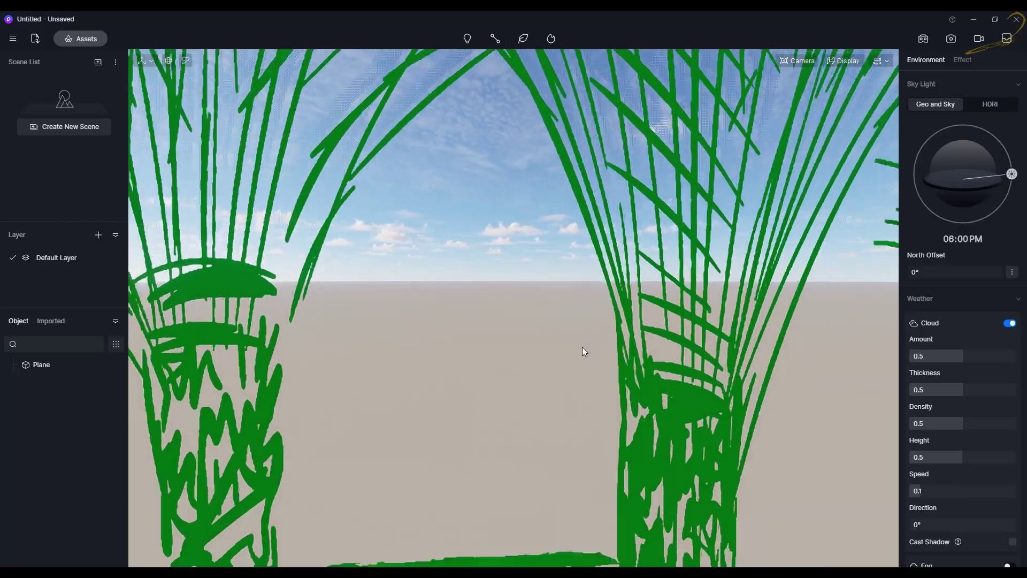
pyautogui.scroll(-10, 582, 348)
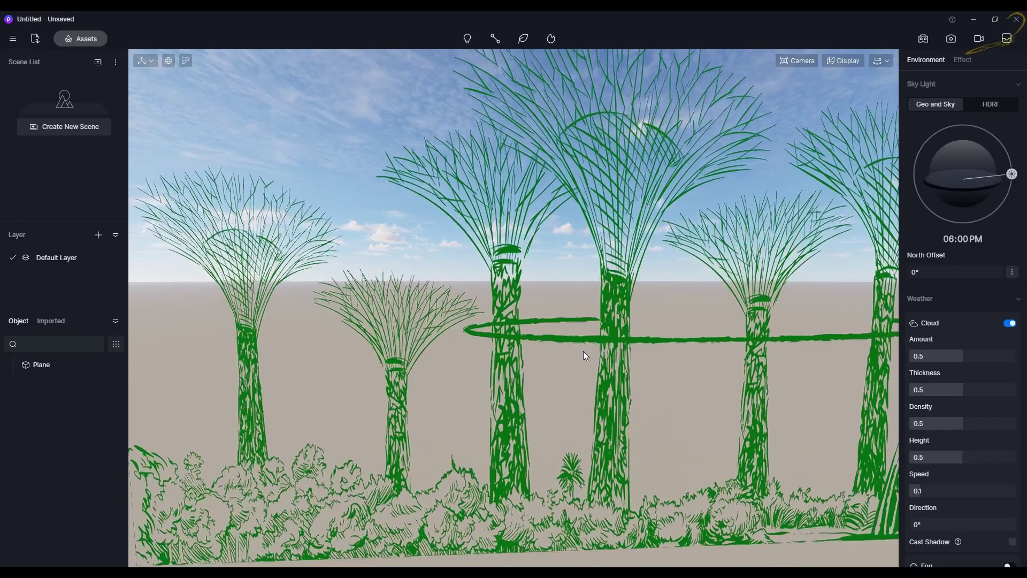
pyautogui.press('1')
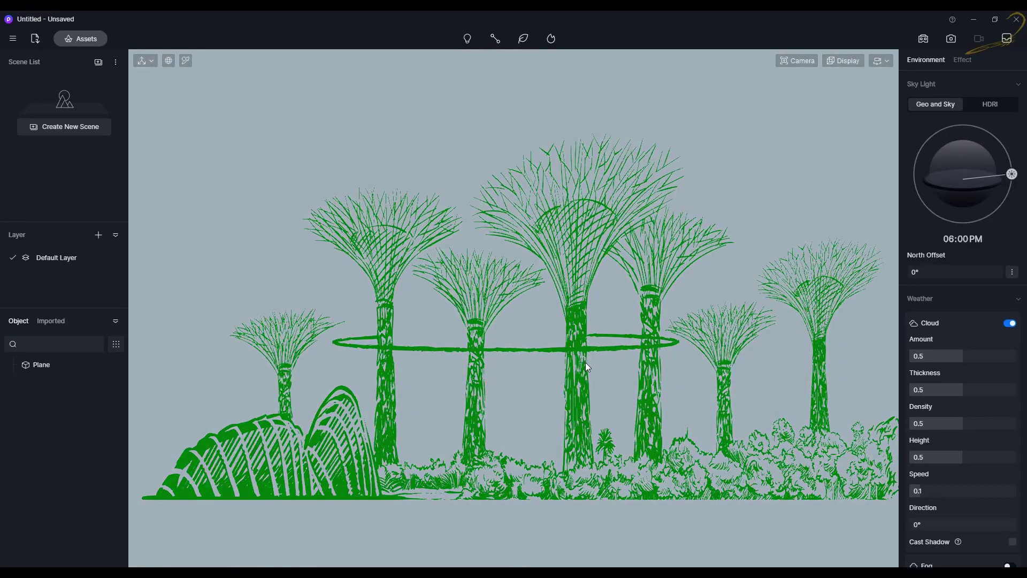
# Step: Examine the green Gardens by the Bay drawing from a distance and up close
pyautogui.scroll(-3, 585, 364)
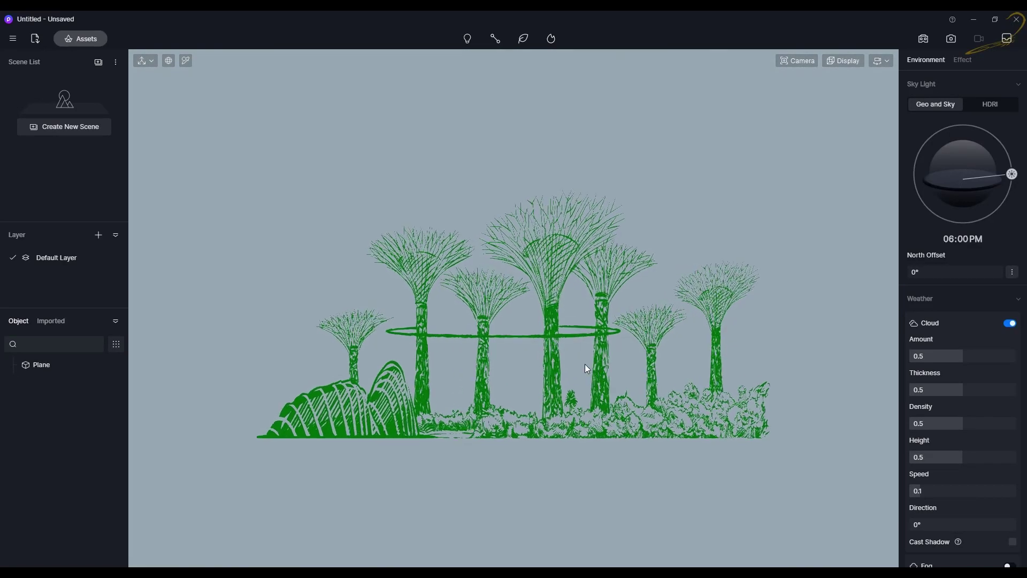
pyautogui.scroll(5, 585, 364)
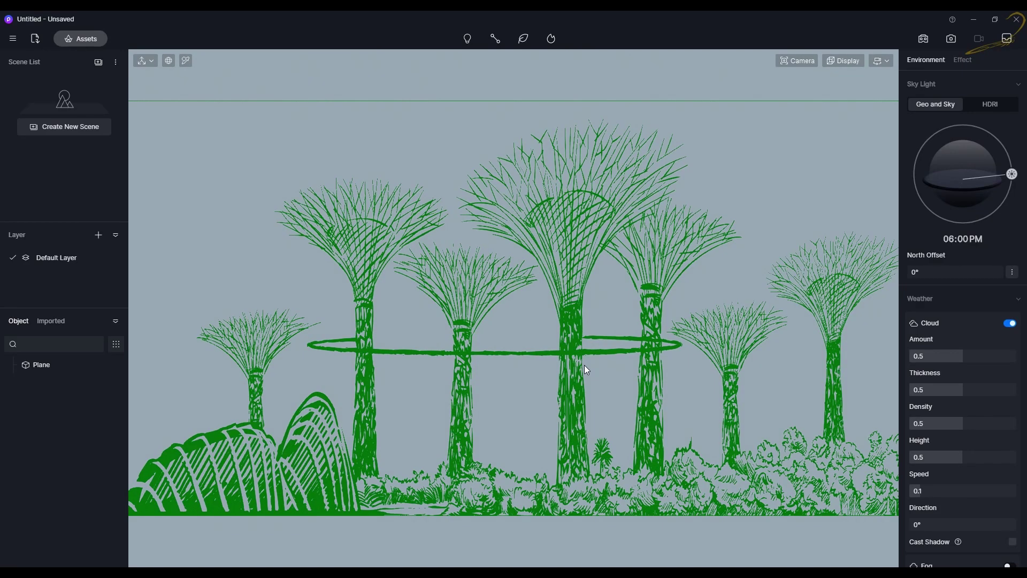
pyautogui.press('1')
pyautogui.scroll(2, 566, 367)
pyautogui.scroll(2, 532, 371)
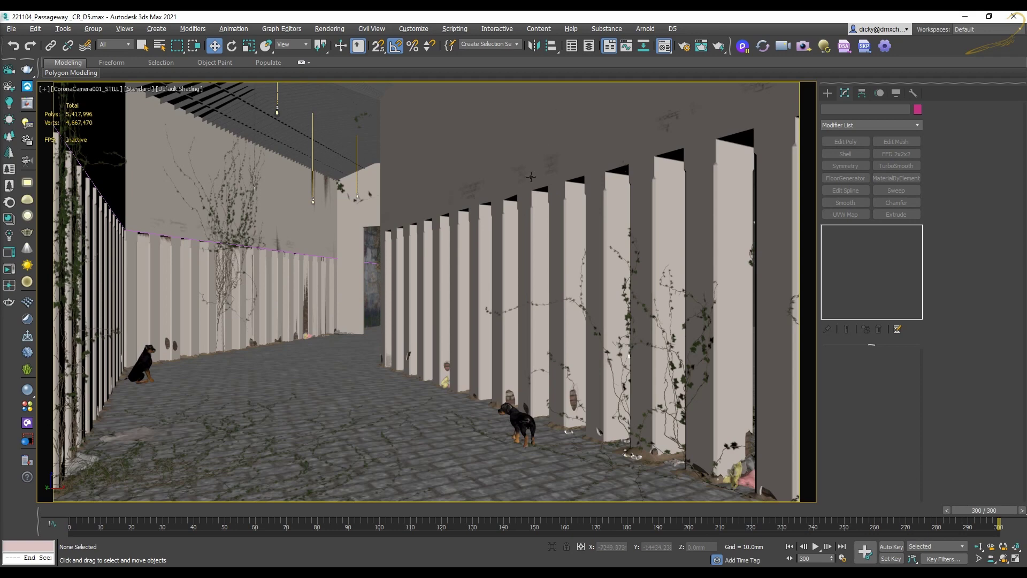
# Step: In 3ds Max, show edged faces, select the DONATER NAME 2 object on the passage wall to inspect it, deselect it, and hide the edges
pyautogui.press('F4')
pyautogui.click(531, 170)
pyautogui.click(531, 171)
pyautogui.moveTo(510, 232); pyautogui.dragTo(467, 230)
pyautogui.click(157, 227)
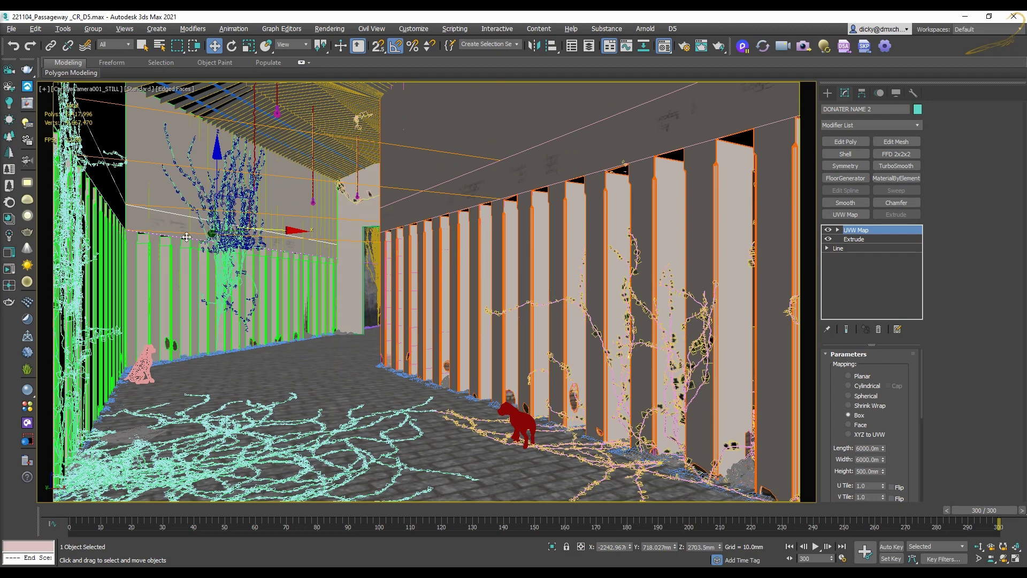
pyautogui.moveTo(212, 234); pyautogui.dragTo(390, 110)
pyautogui.rightClick(393, 114)
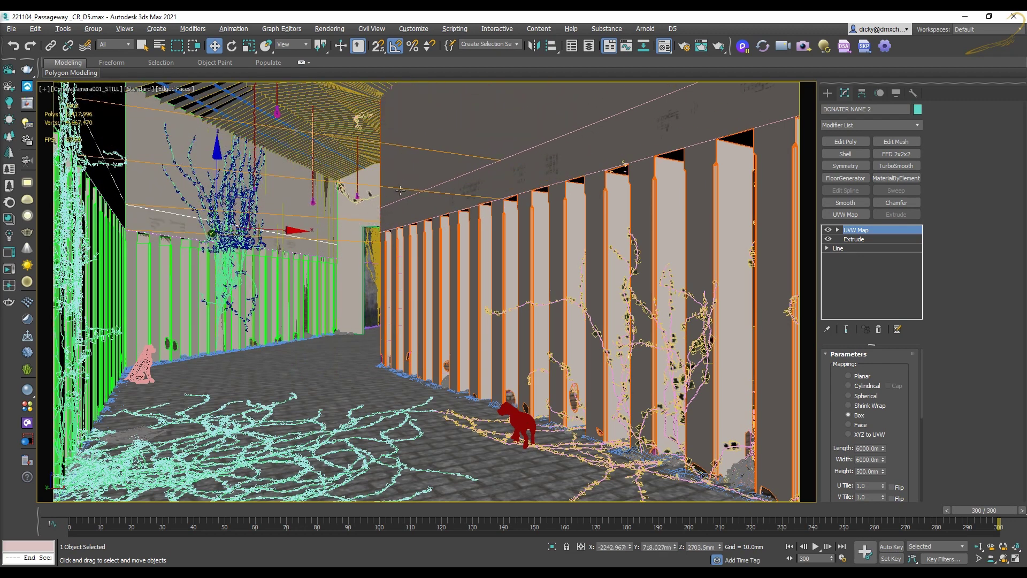
pyautogui.click(395, 260)
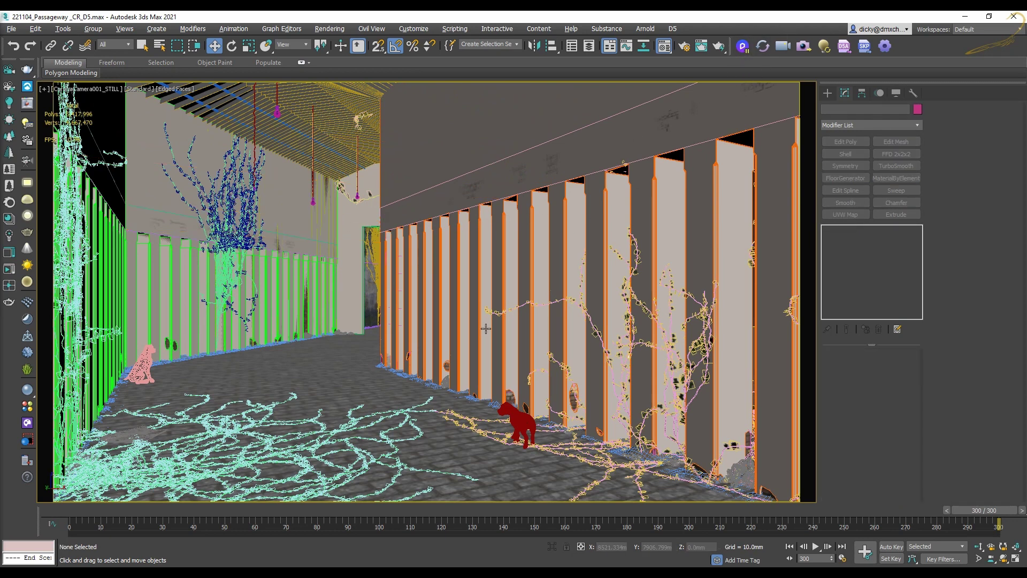
pyautogui.press('F4')
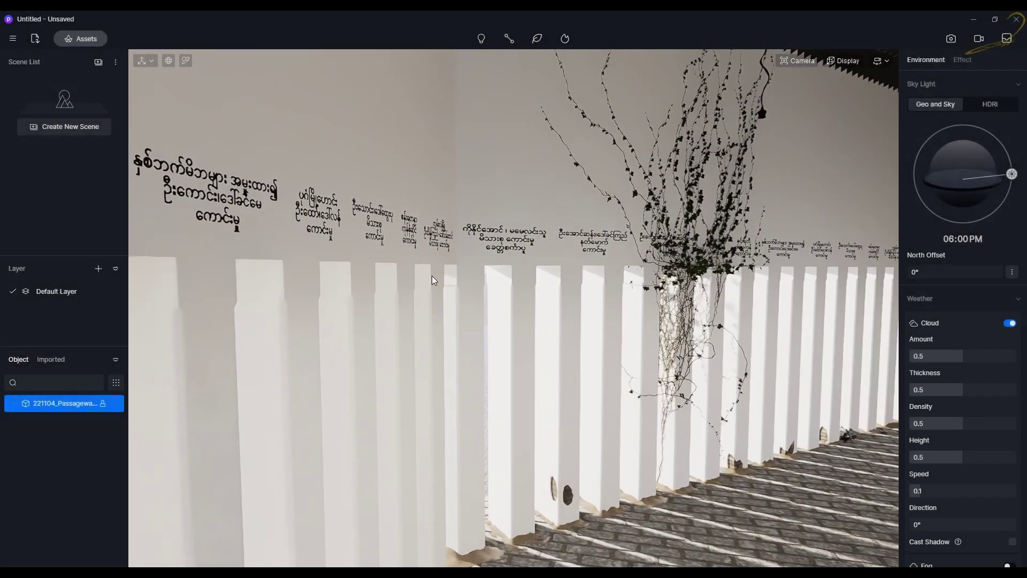
# Step: In D5 Render, examine the black Myanmar lettering above the passage's wall openings, and switch back to 3ds Max
pyautogui.moveTo(432, 276); pyautogui.dragTo(577, 266, button='right')
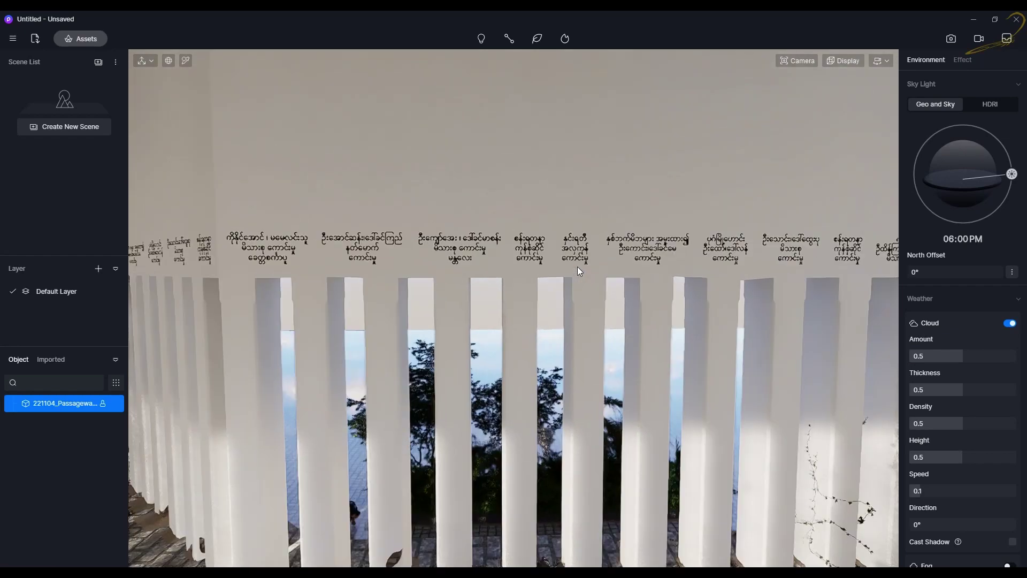
pyautogui.hotkey('alt', 'Tab')
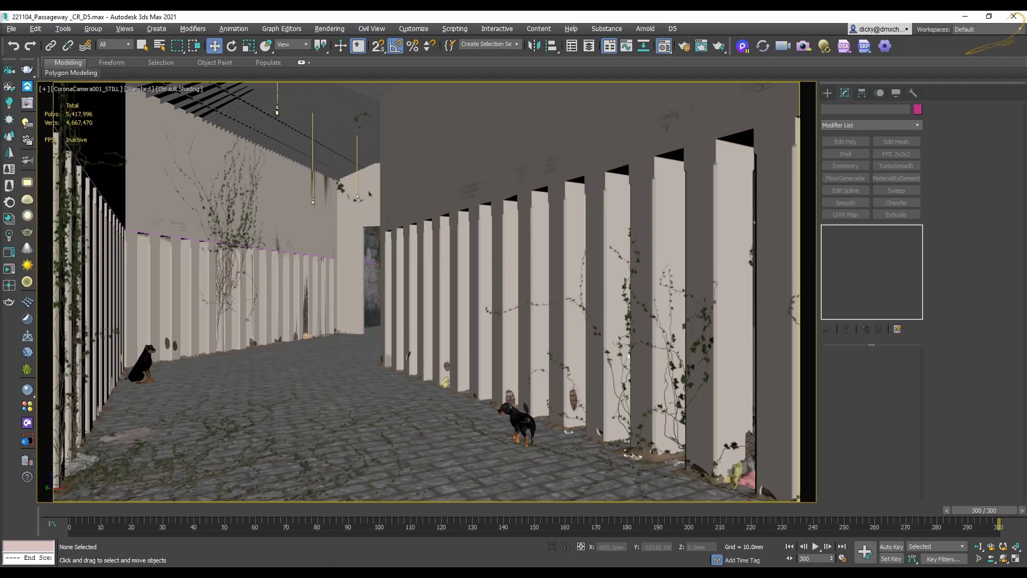
# Step: Open the WALL 4 layered material in the Material Editor and place an enlarged preview of it beside the editor
pyautogui.press('m')
pyautogui.click(482, 149)
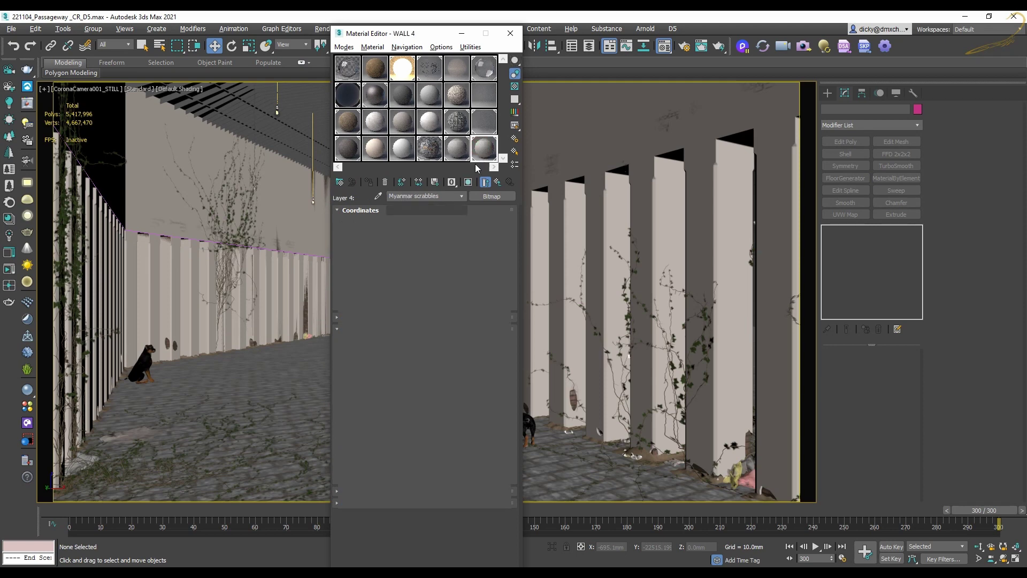
pyautogui.click(502, 186)
pyautogui.doubleClick(490, 157)
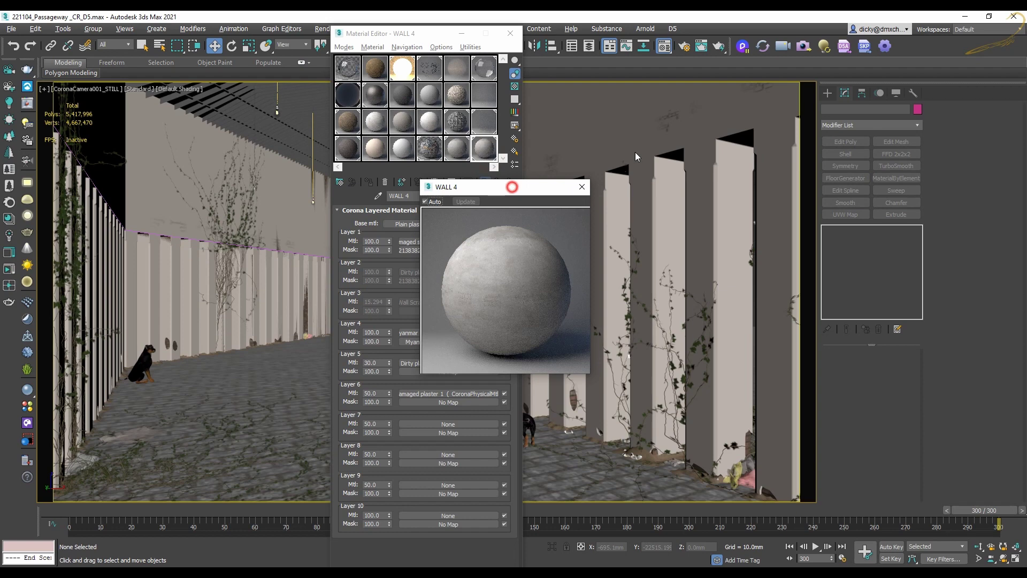
pyautogui.moveTo(508, 184); pyautogui.dragTo(665, 131)
pyautogui.moveTo(750, 317); pyautogui.dragTo(900, 468)
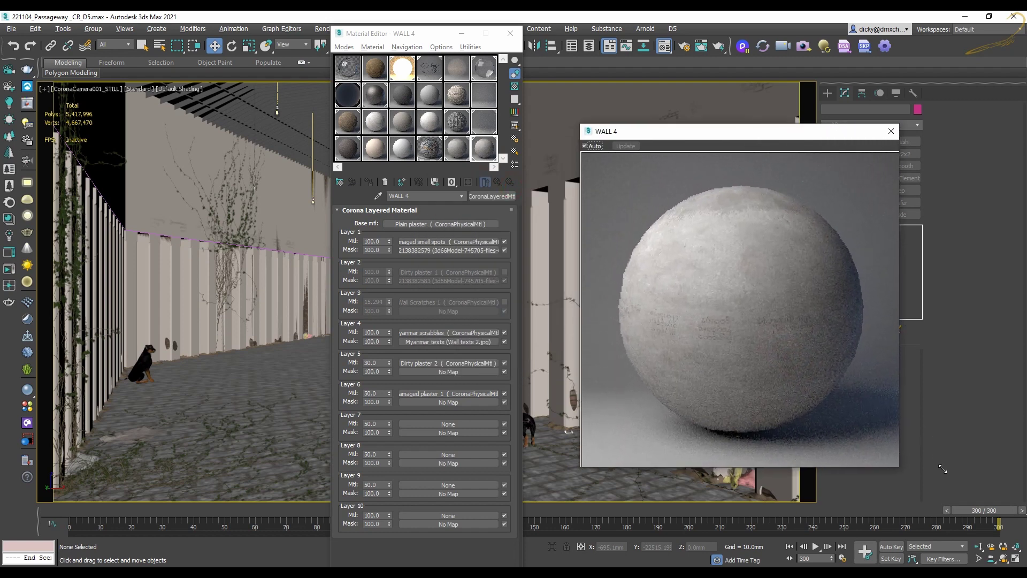
pyautogui.moveTo(751, 136); pyautogui.dragTo(711, 130)
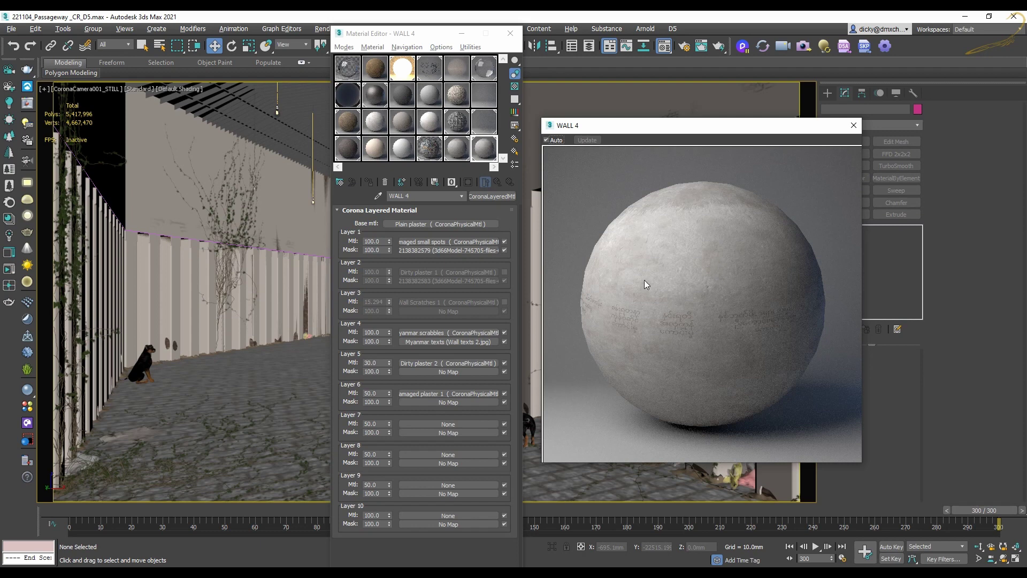
# Step: Check WALL 4's Plain plaster base material, and open the base bump map of layer 4's Myanmar scrabbles material
pyautogui.click(422, 225)
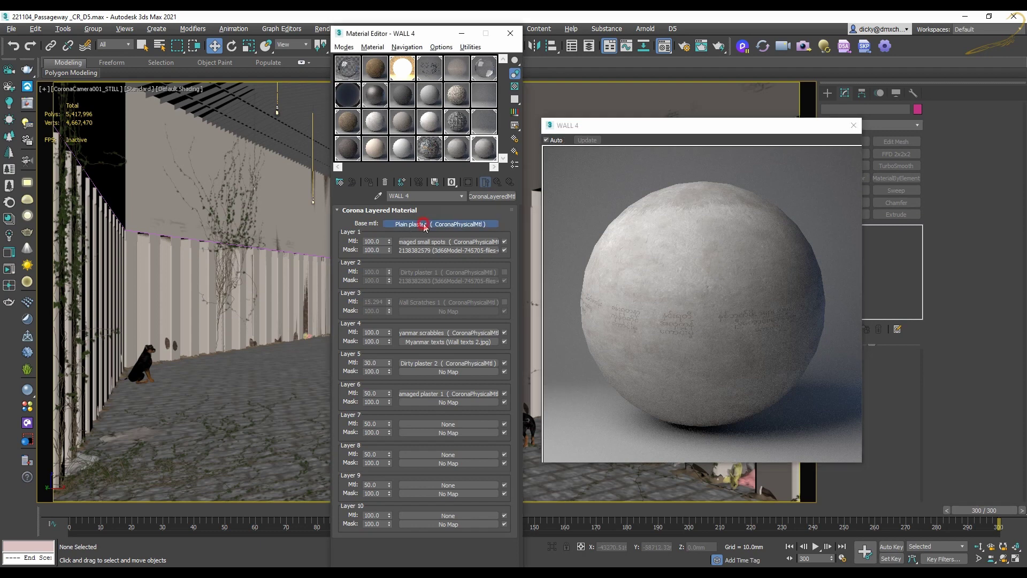
pyautogui.click(501, 184)
pyautogui.click(412, 333)
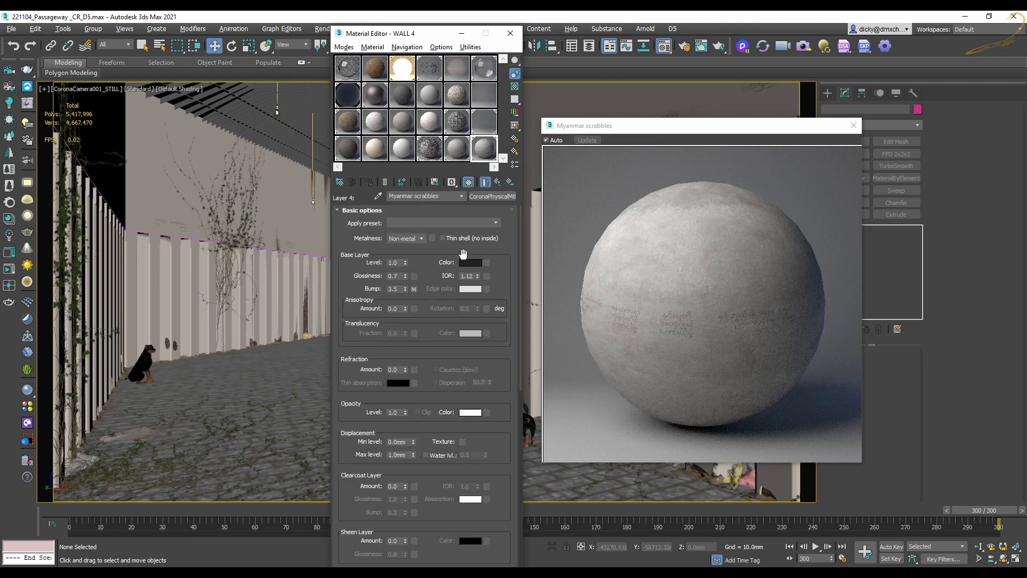
pyautogui.scroll(-5, 449, 315)
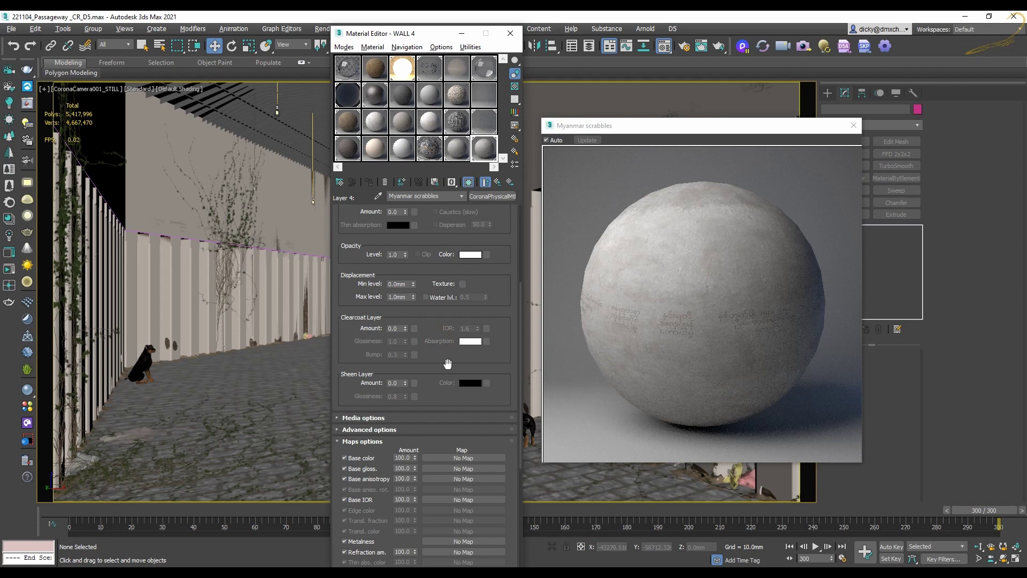
pyautogui.scroll(-5, 443, 399)
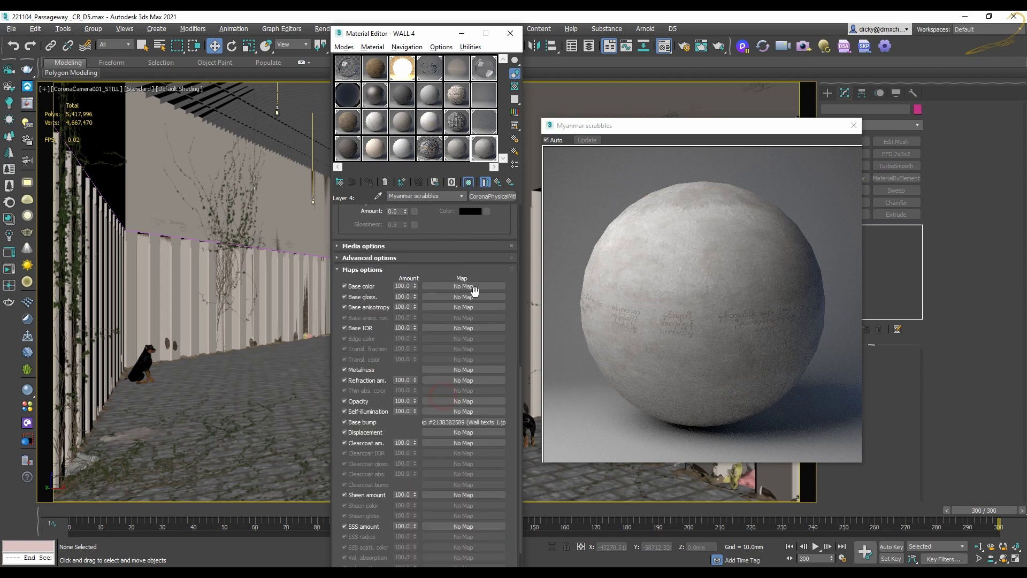
pyautogui.click(452, 422)
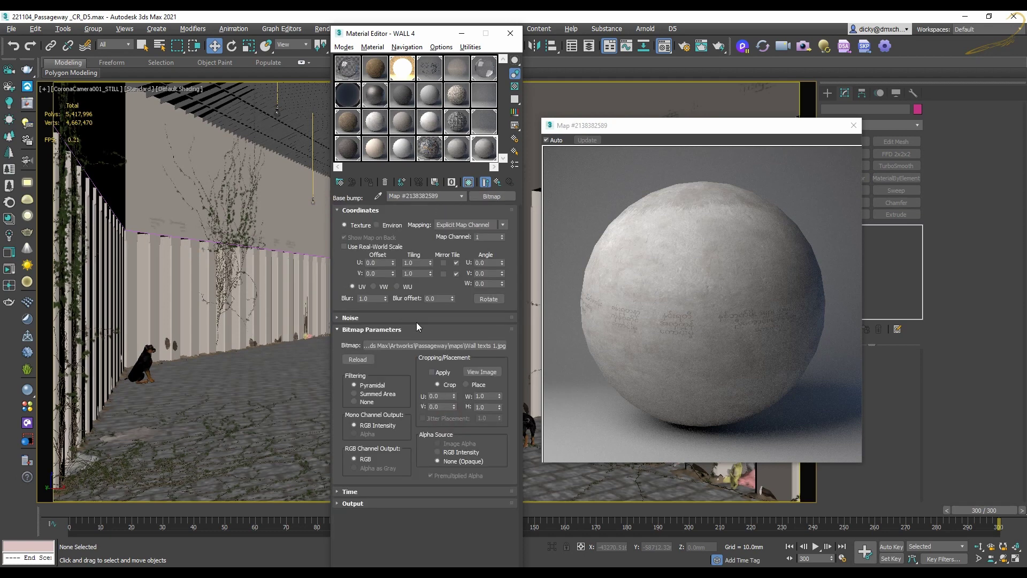
# Step: View the Wall texts 1.jpg bitmap, examine its white lettering on black up close and whole, and close the image
pyautogui.click(472, 373)
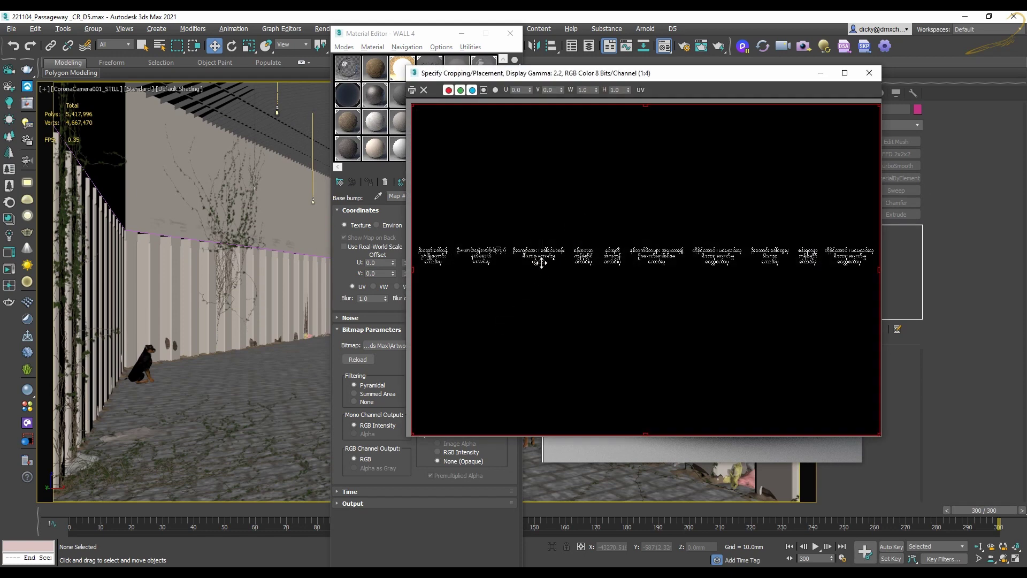
pyautogui.scroll(2, 547, 262)
pyautogui.scroll(-1, 539, 257)
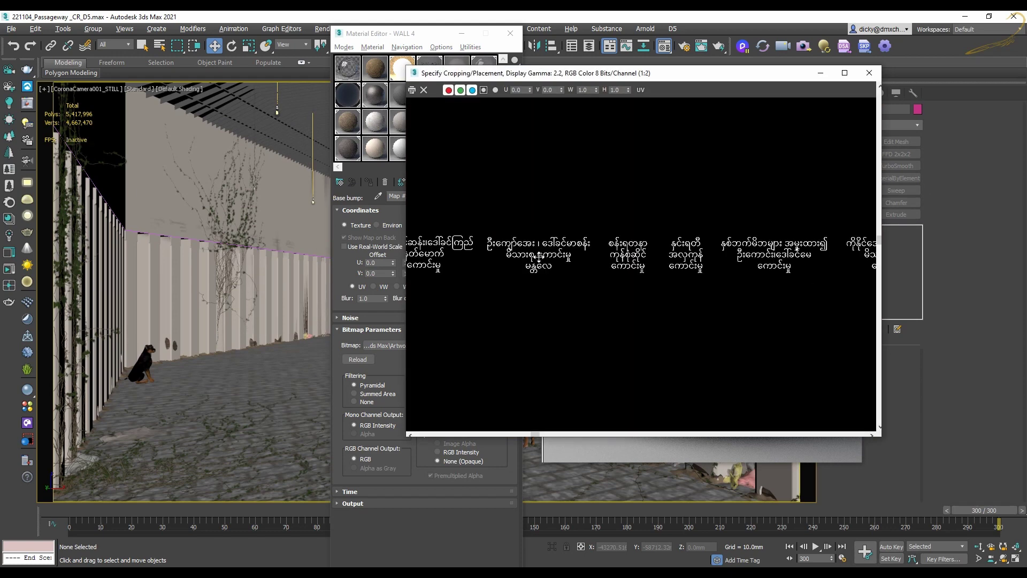
pyautogui.scroll(-2, 539, 257)
pyautogui.scroll(1, 539, 257)
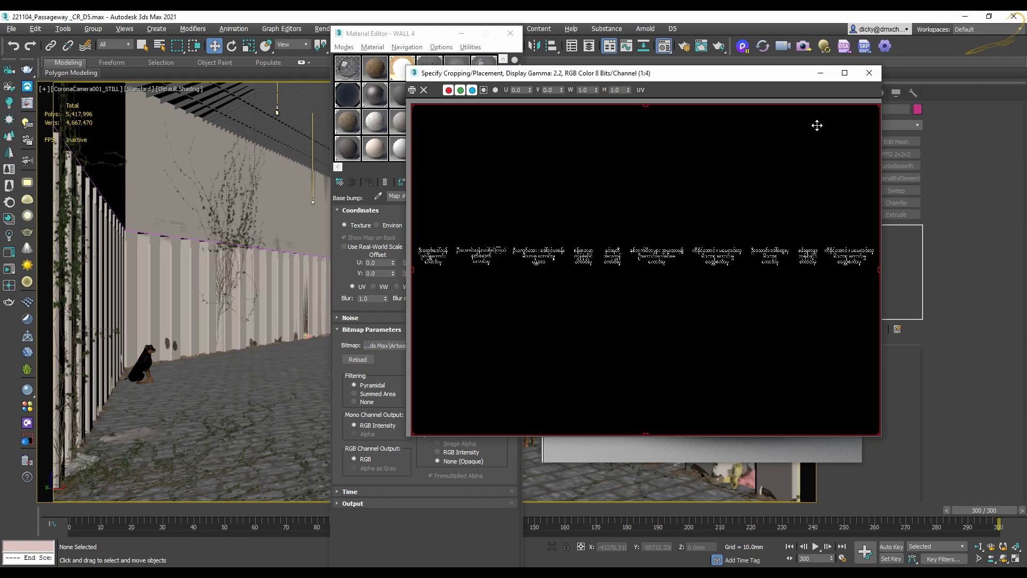
pyautogui.click(868, 73)
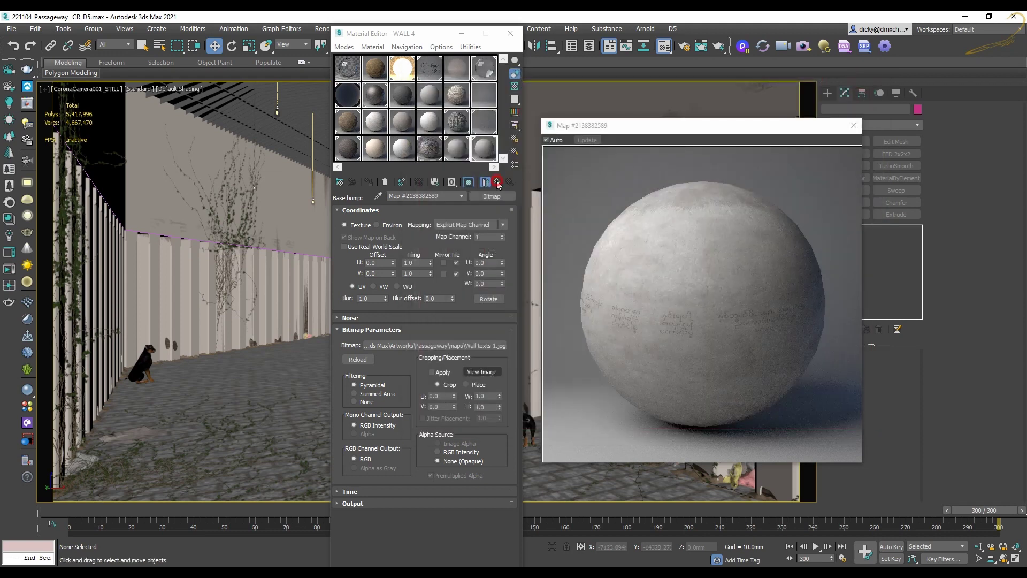
# Step: Return to the top level of the WALL 4 material, and close its preview and the Material Editor
pyautogui.click(498, 183)
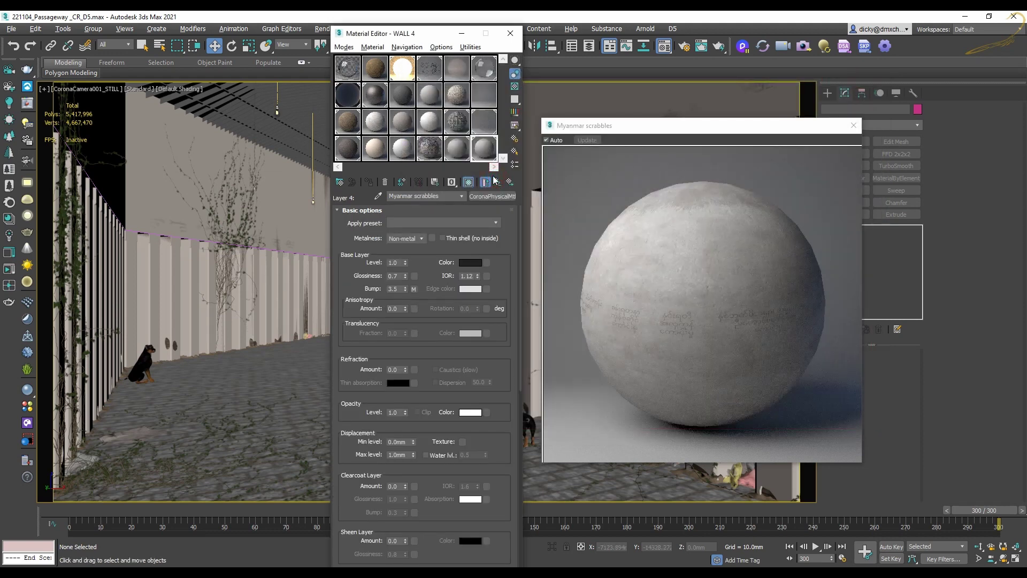
pyautogui.click(497, 183)
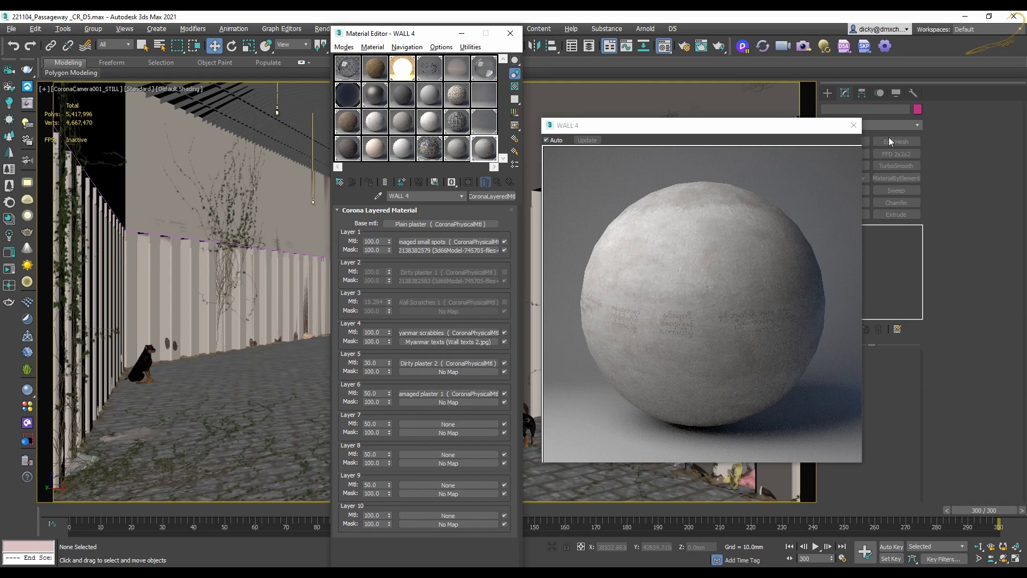
pyautogui.click(854, 126)
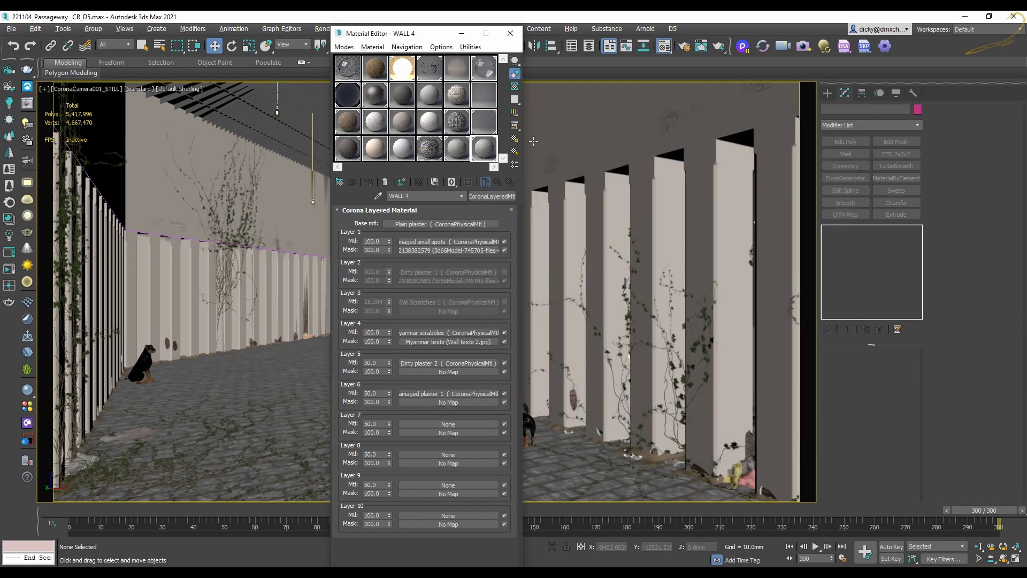
pyautogui.click(511, 33)
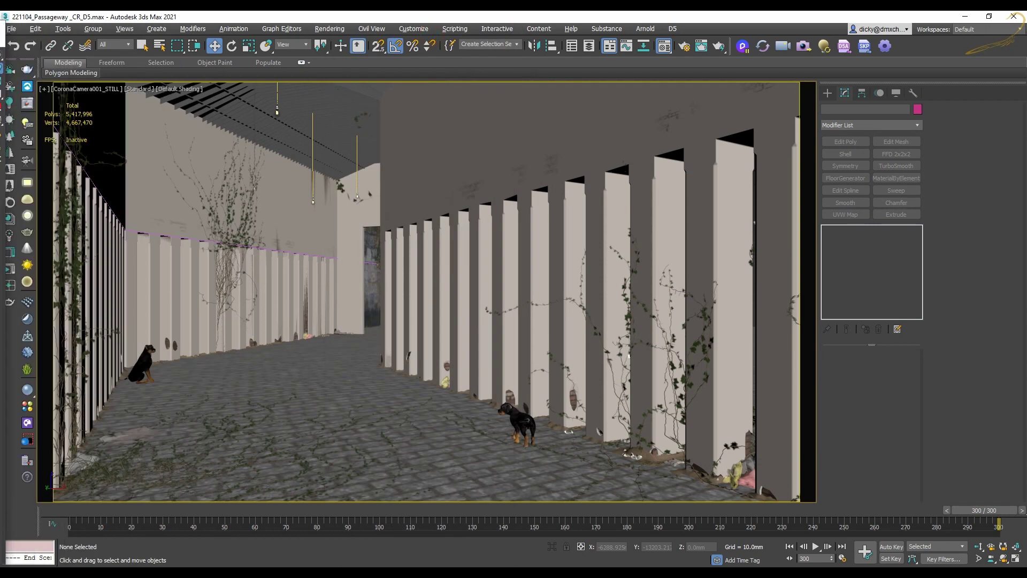